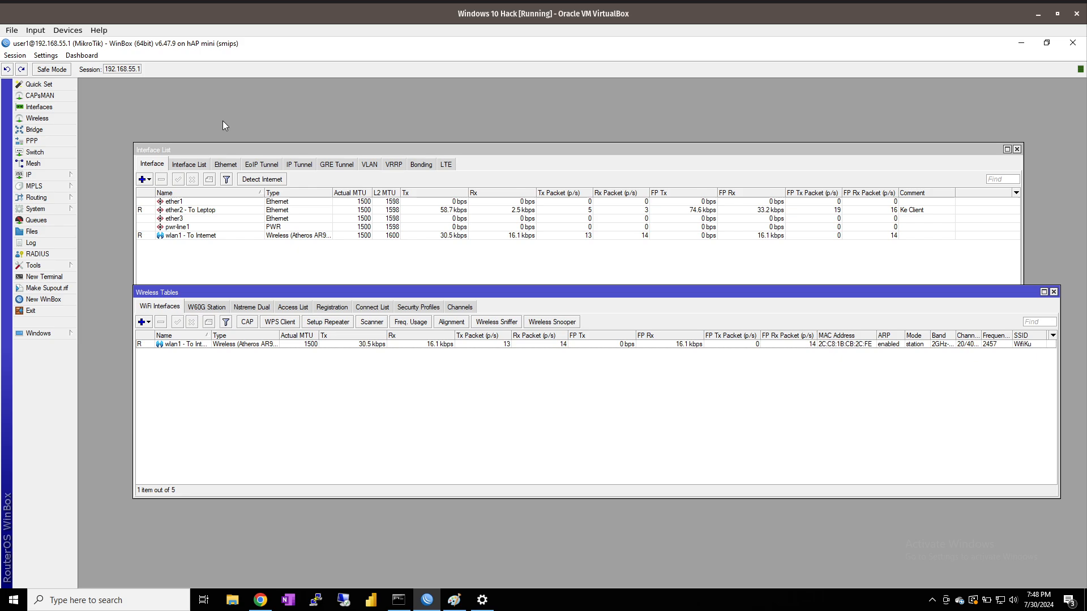
# - Open the interface list and review the Ethernet, pwr-line1 and wlan1 entries
pyautogui.click(54, 111)
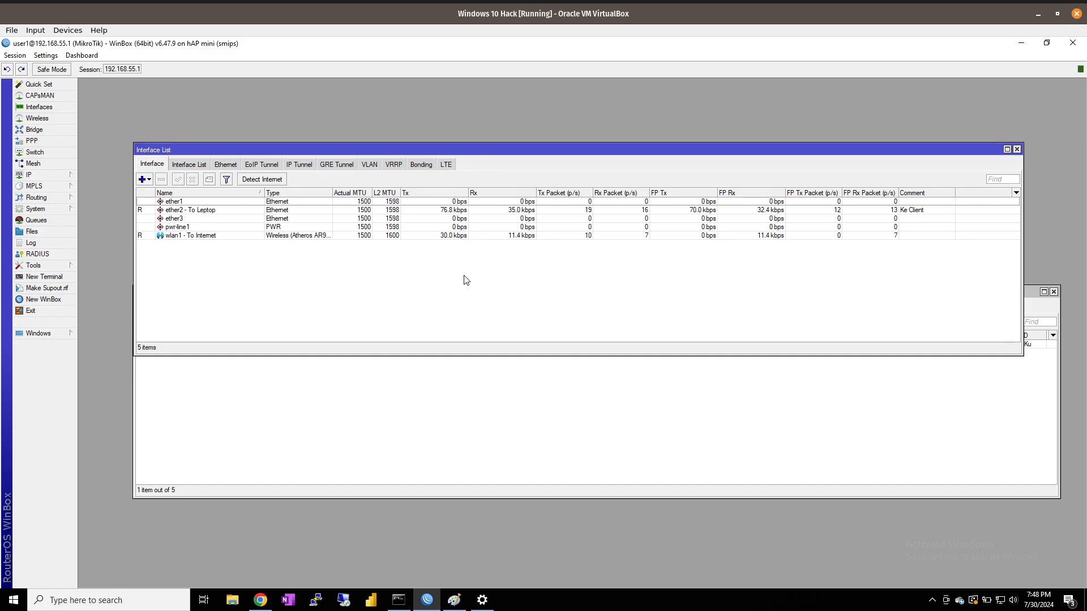
pyautogui.click(194, 203)
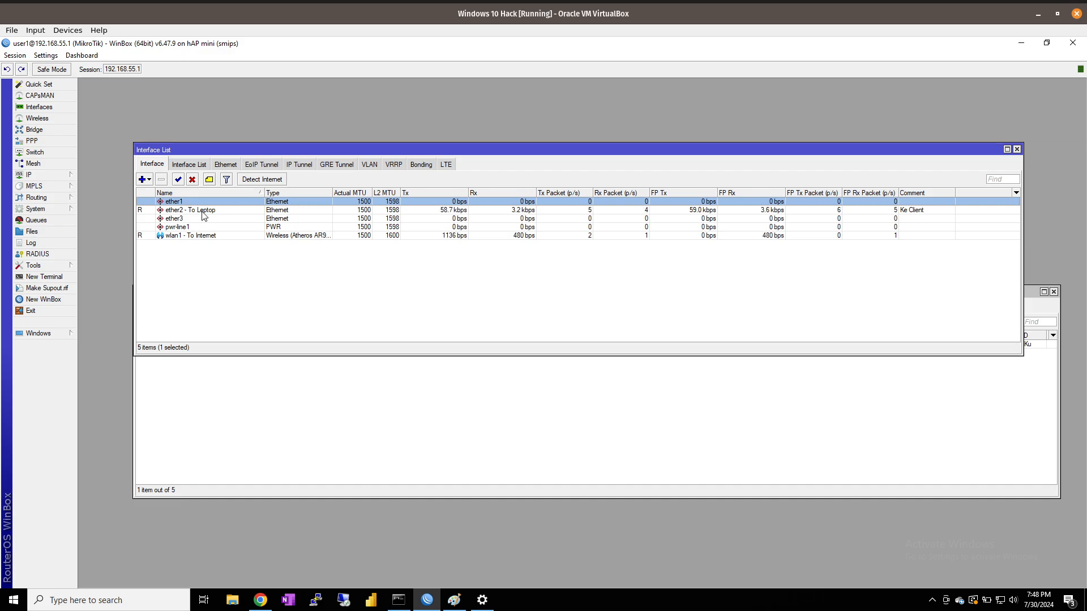
pyautogui.click(203, 215)
pyautogui.click(211, 220)
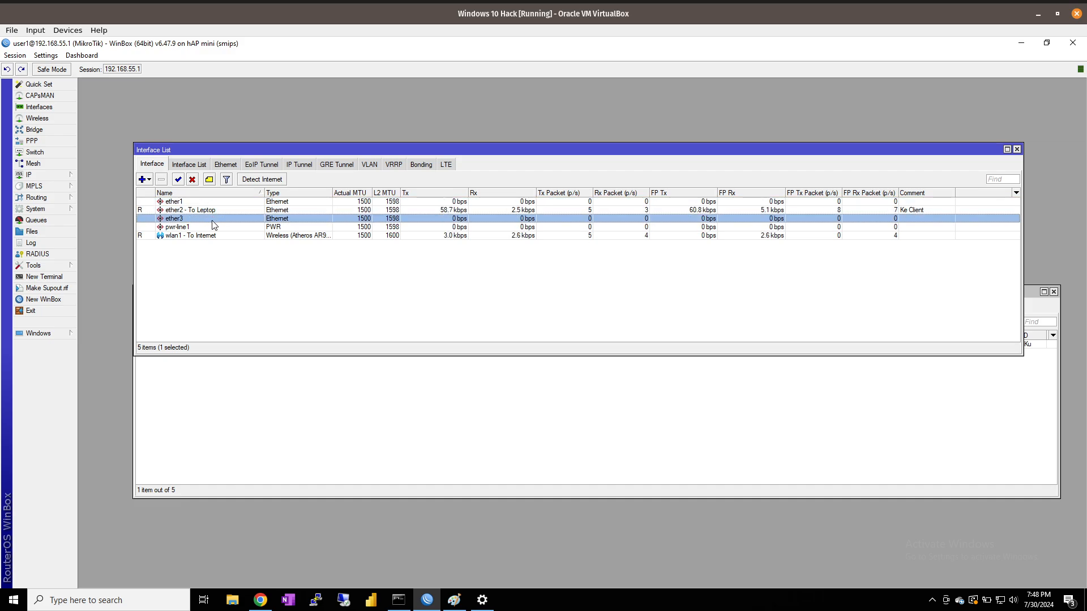
pyautogui.click(214, 227)
pyautogui.click(224, 235)
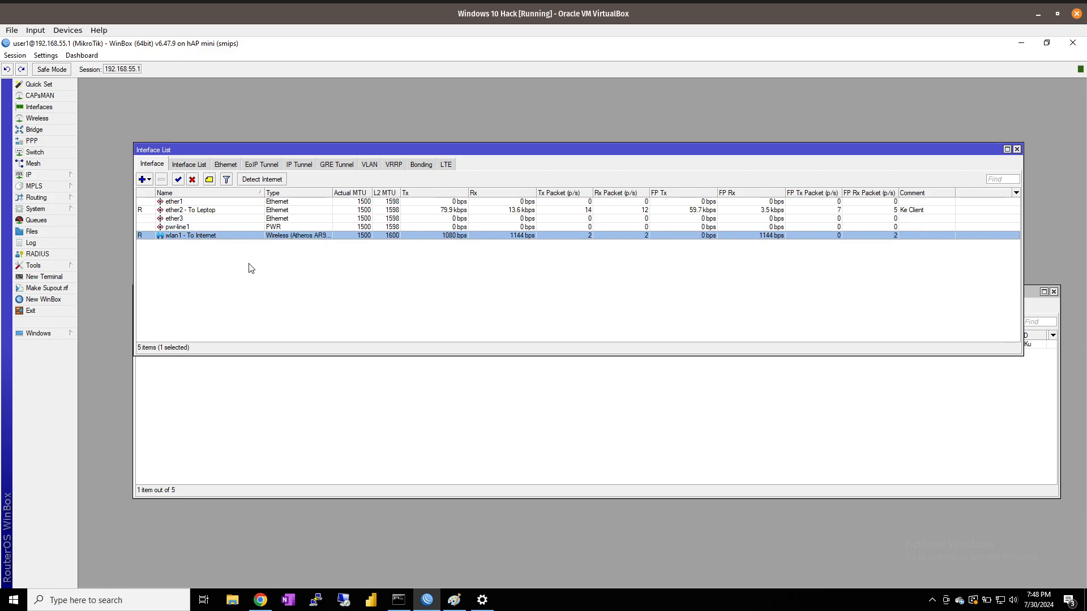
pyautogui.click(251, 268)
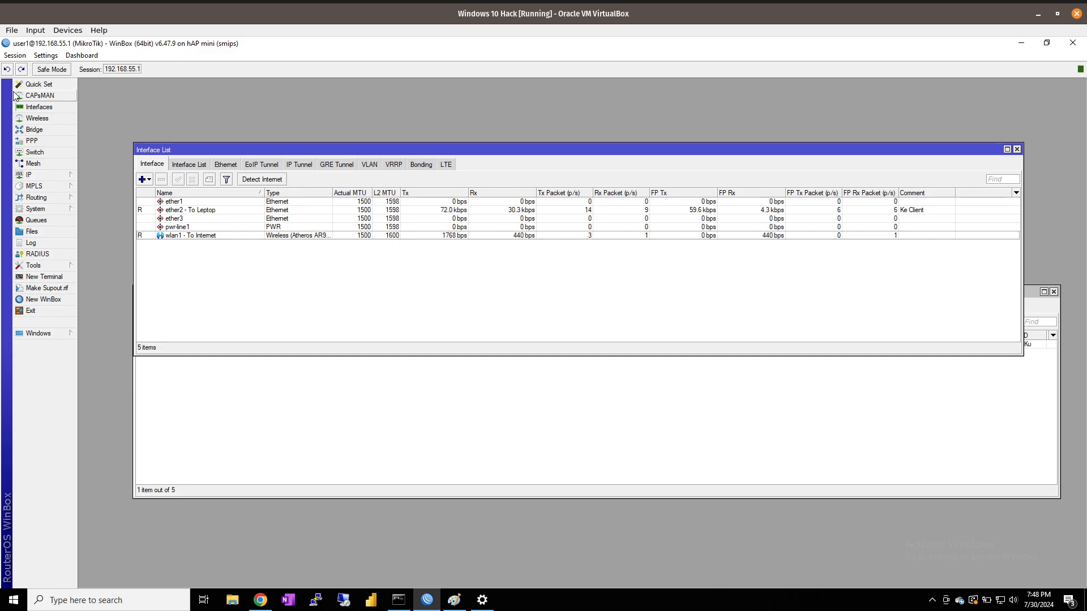
# - Bring up the Wireless Tables, close the Interface List, and enlarge the Wireless Tables window upward
pyautogui.click(37, 118)
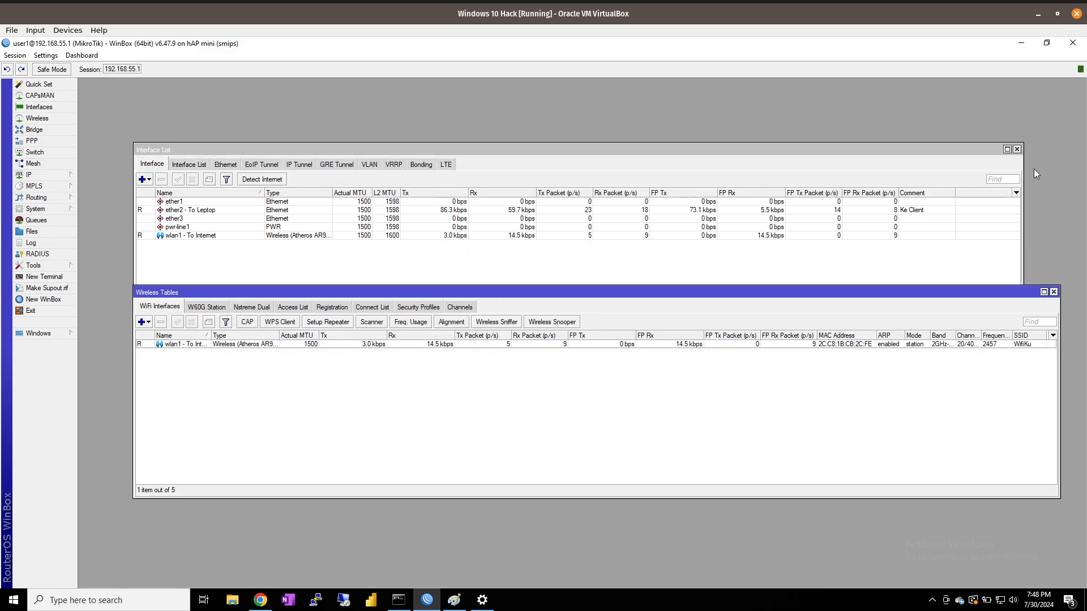
pyautogui.click(1017, 149)
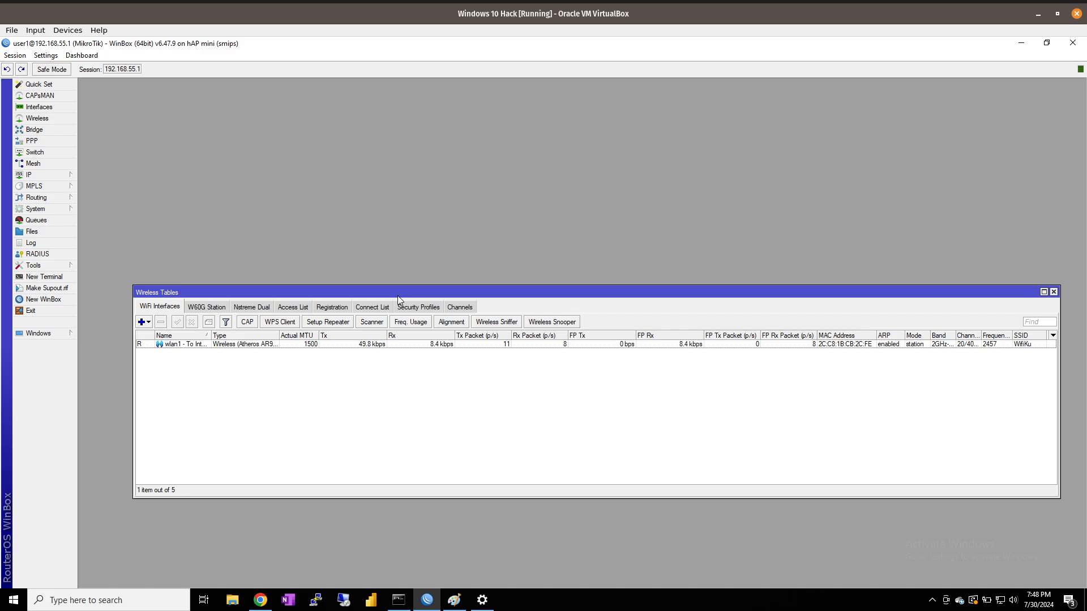
pyautogui.moveTo(394, 286); pyautogui.dragTo(365, 143)
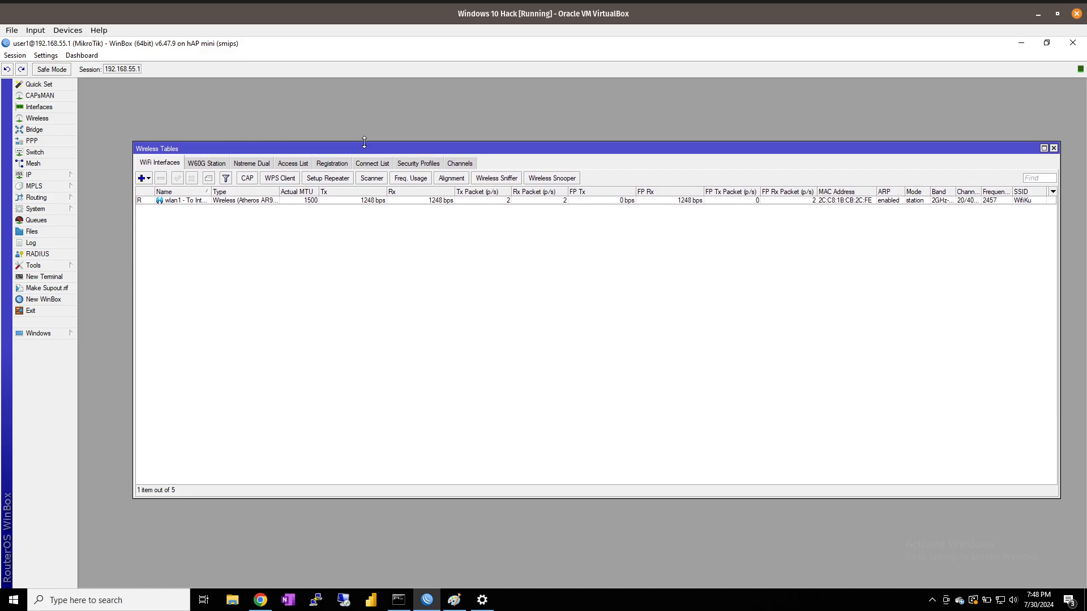
# - Look through the W60G Station, Nstreme Dual and Access List tables of the wireless configuration
pyautogui.click(206, 163)
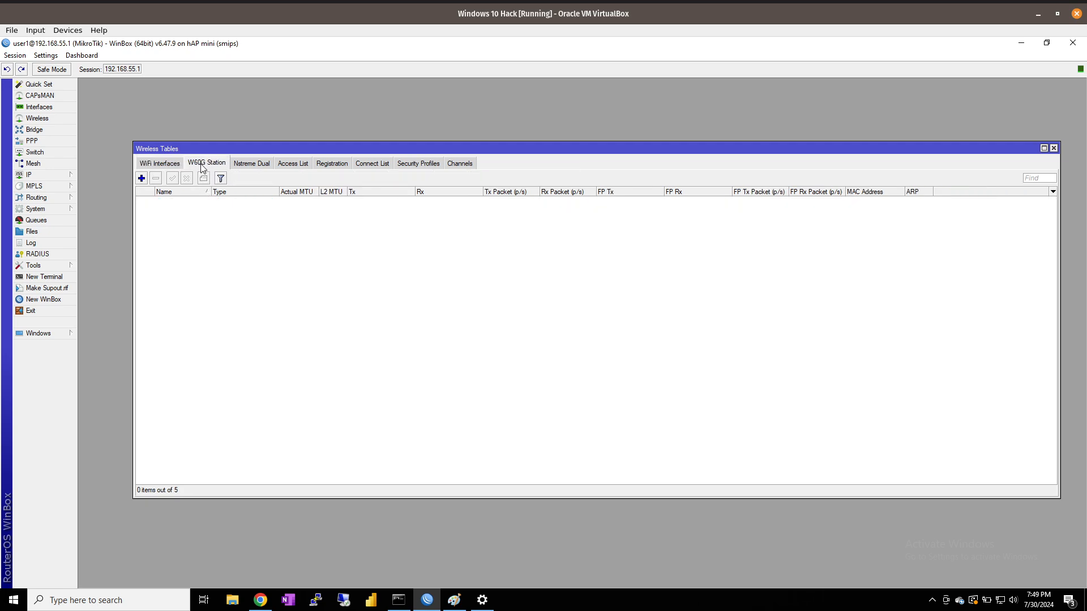
pyautogui.click(245, 169)
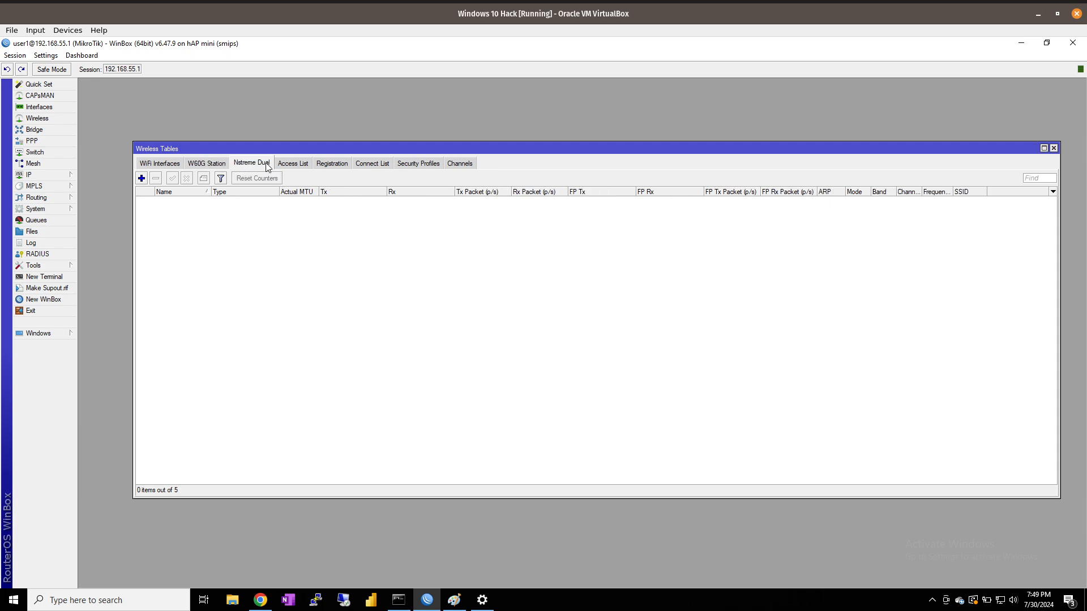
pyautogui.click(289, 169)
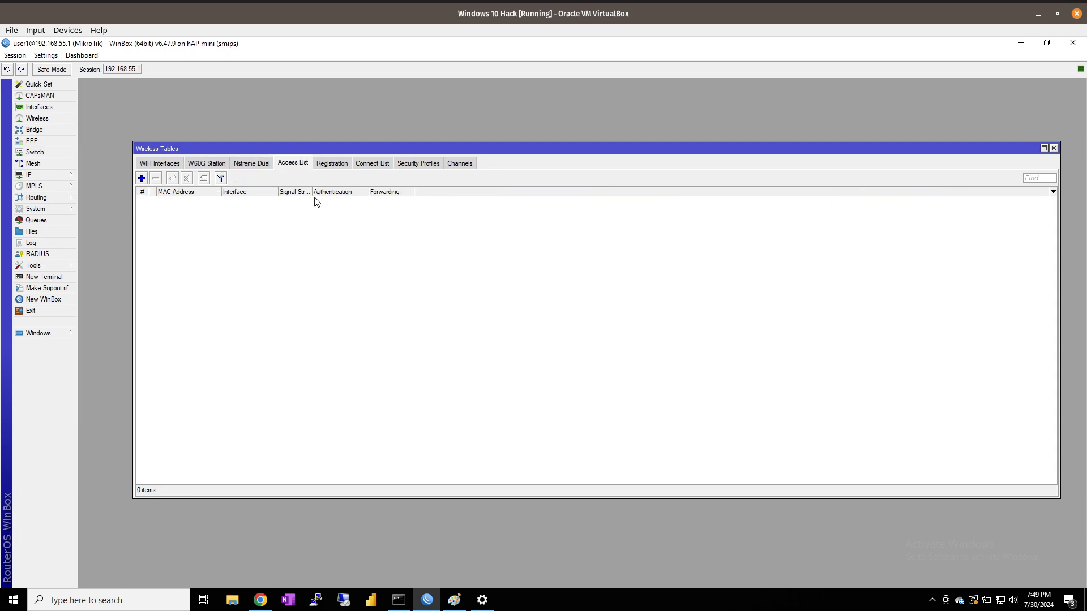
# - Return to the WiFi interfaces table and widen its Name column to fit the full wlan1 name
pyautogui.click(168, 167)
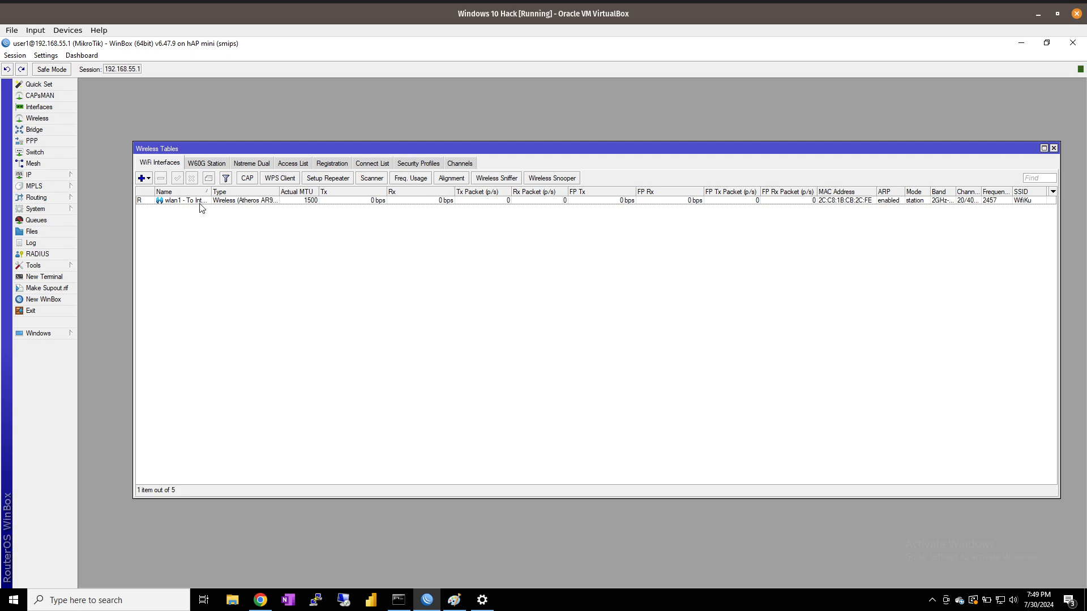
pyautogui.moveTo(211, 192); pyautogui.dragTo(232, 191)
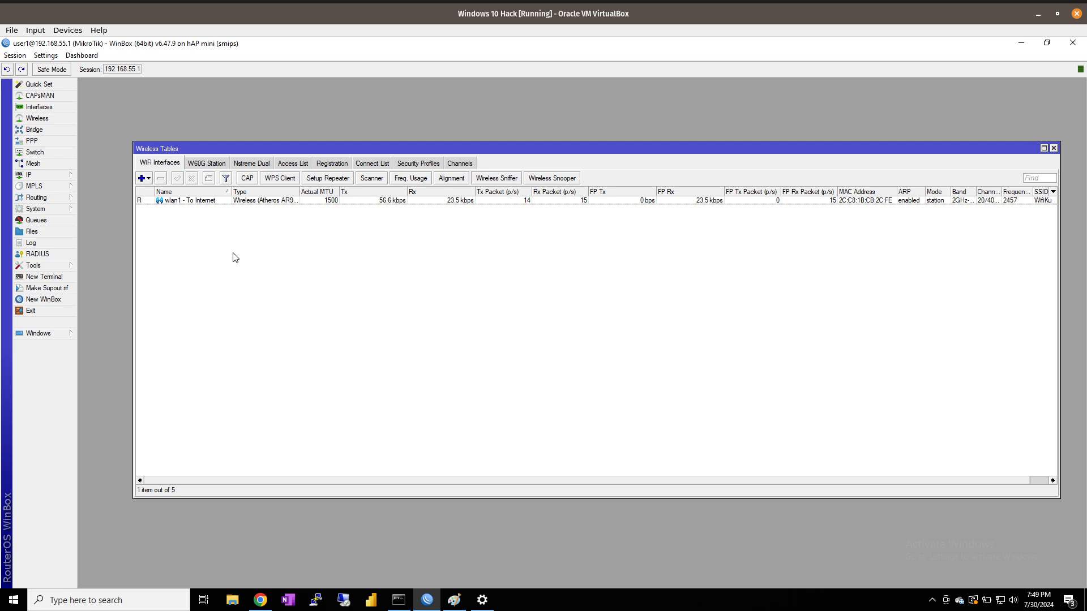
# - Switch to Paint to review the network diagram and setup list, and return to the wlan1 entry in WinBox
pyautogui.click(457, 598)
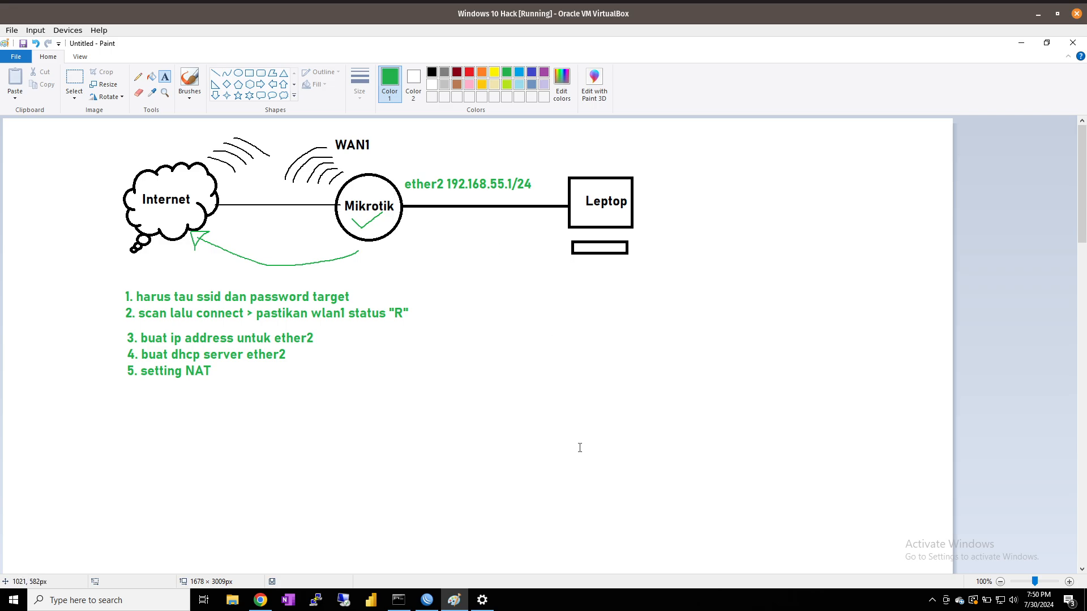
pyautogui.click(427, 600)
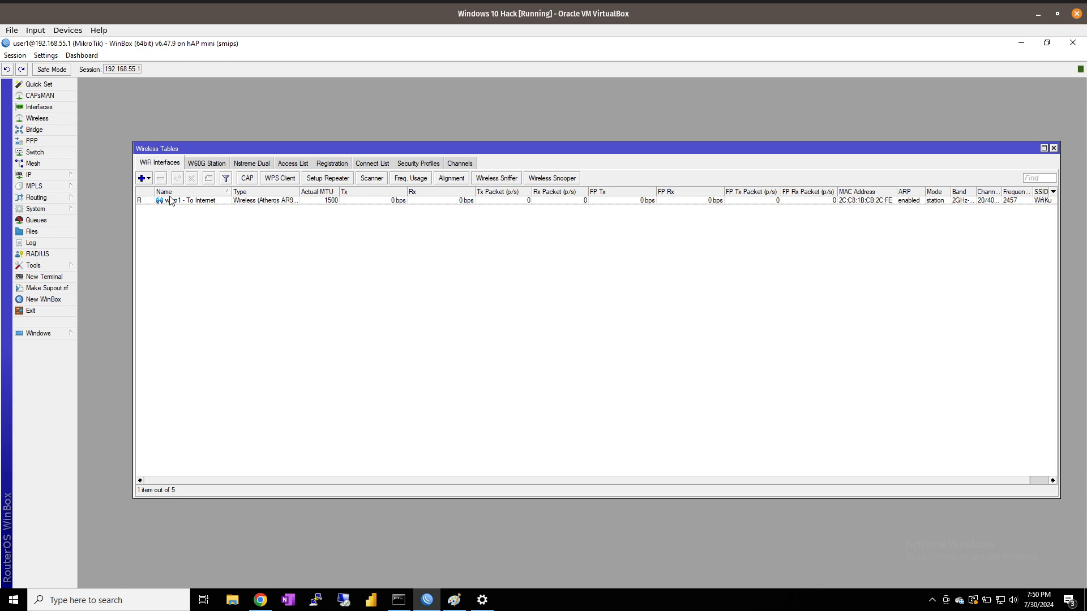
pyautogui.click(198, 203)
pyautogui.click(230, 266)
# - Compare the Ethernet interfaces with wlan1 in the interface list, and bring the Wireless Tables back to the front
pyautogui.click(61, 108)
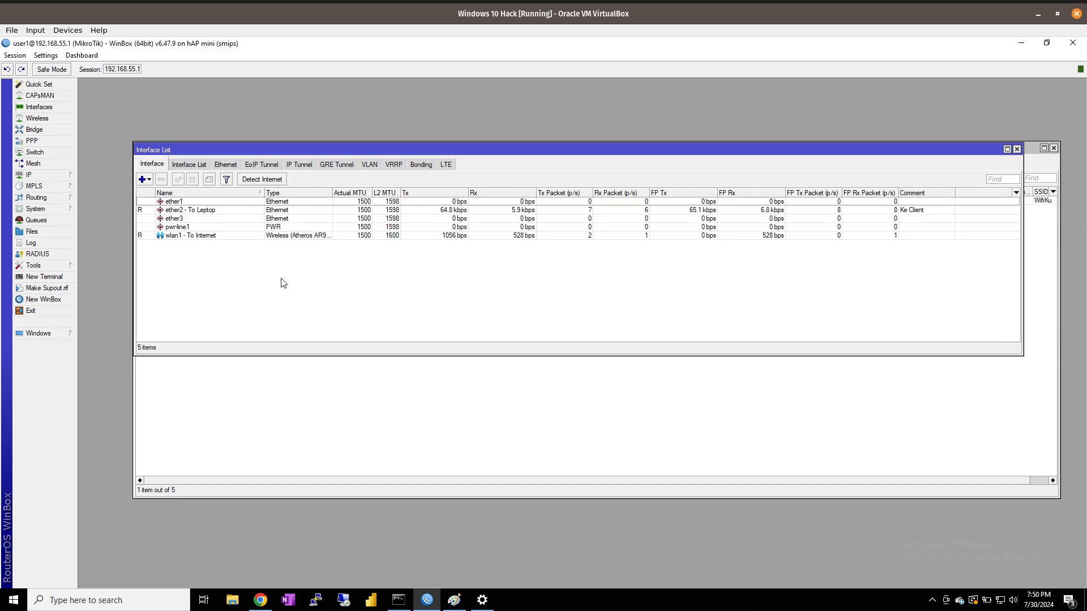
pyautogui.click(218, 203)
pyautogui.click(230, 220)
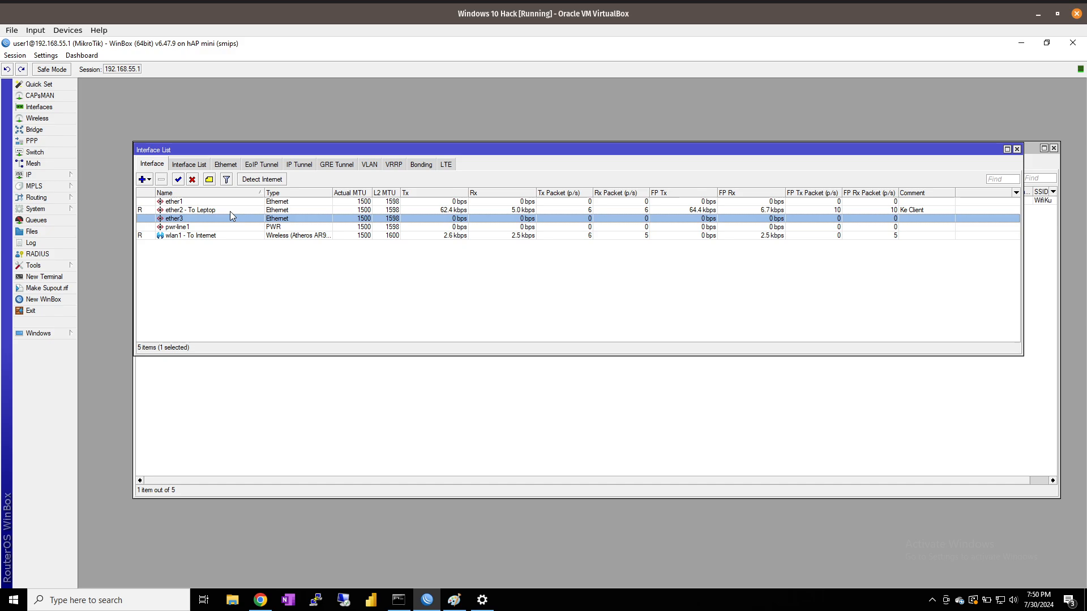
pyautogui.click(230, 208)
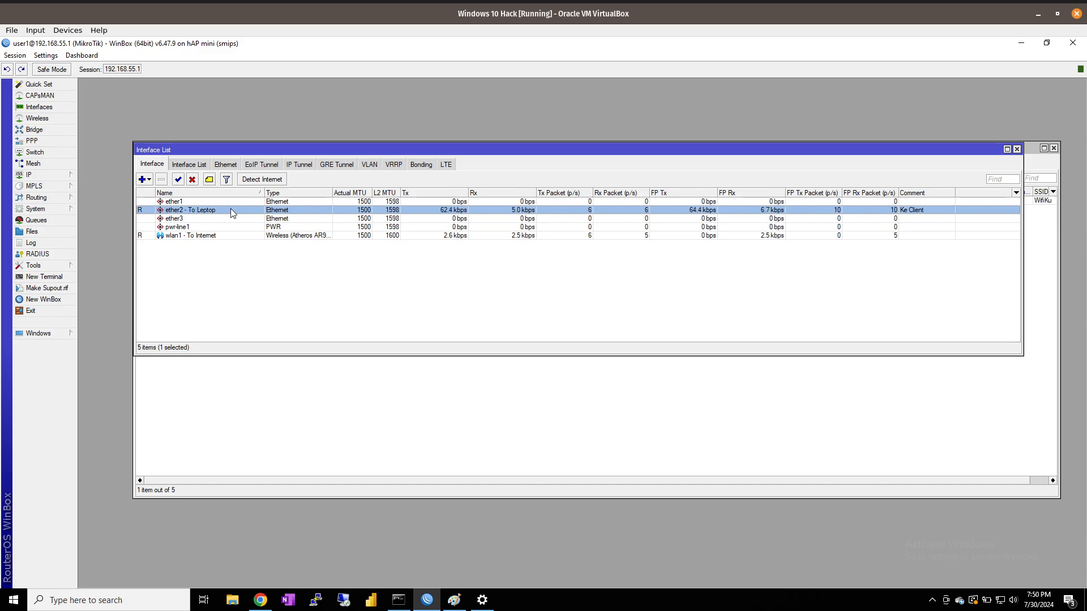
pyautogui.click(235, 236)
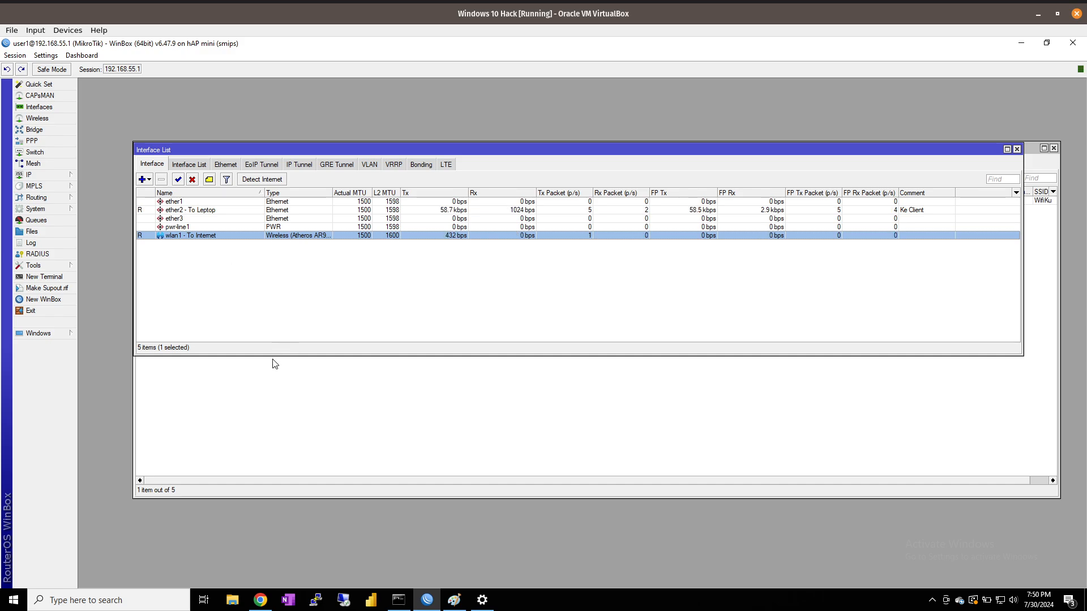
pyautogui.click(309, 410)
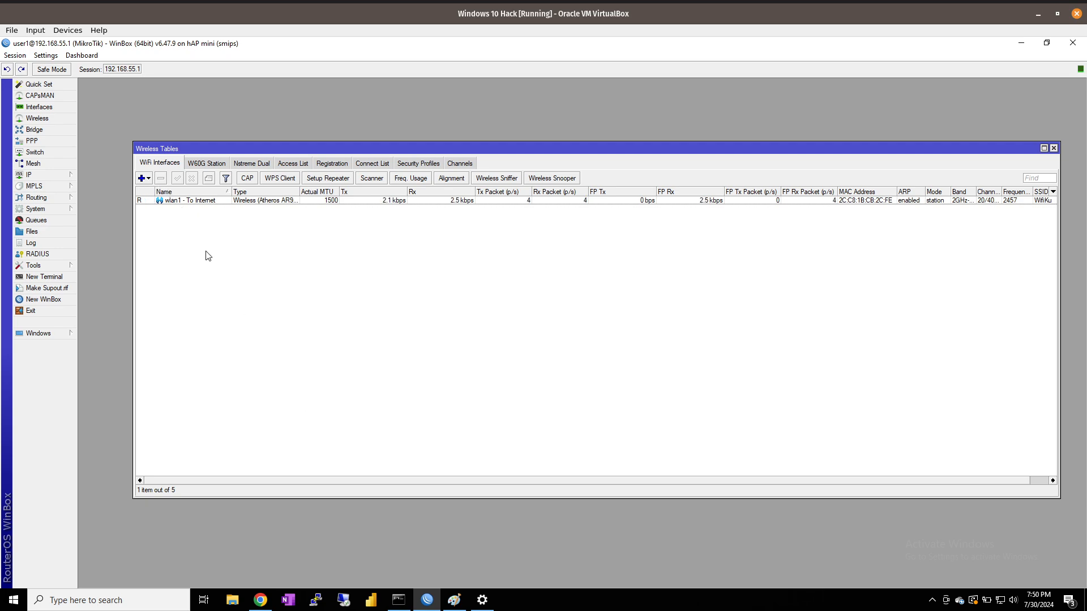
pyautogui.click(149, 179)
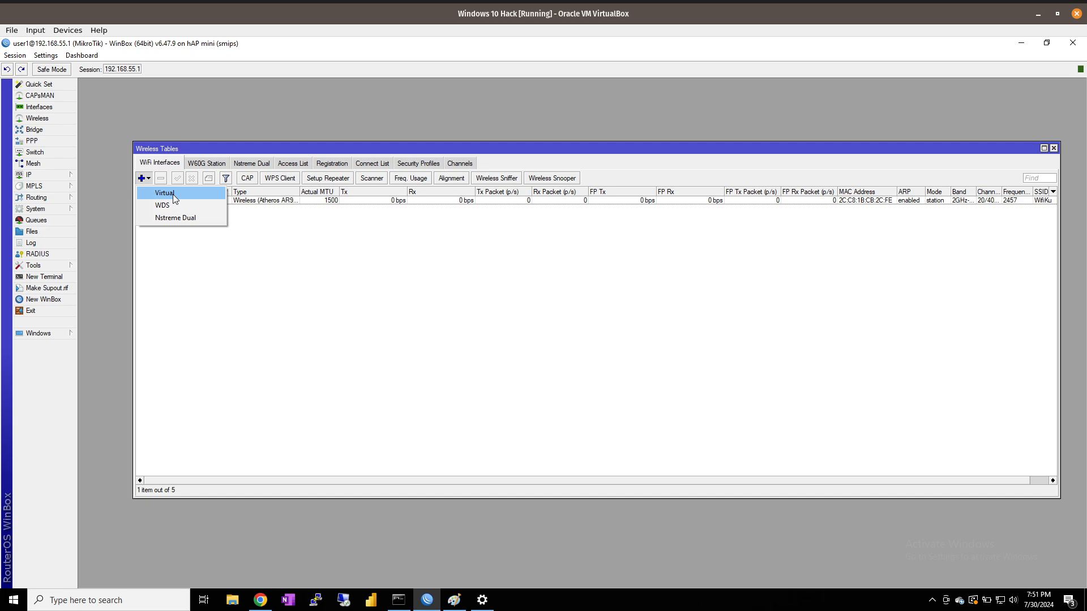
pyautogui.click(233, 341)
pyautogui.click(144, 180)
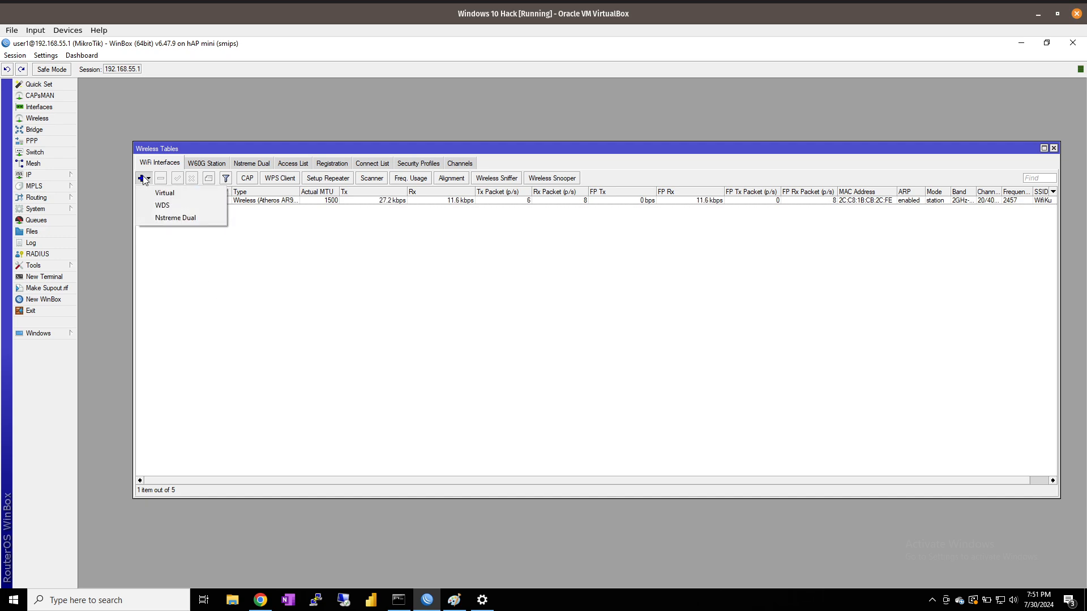
pyautogui.click(275, 296)
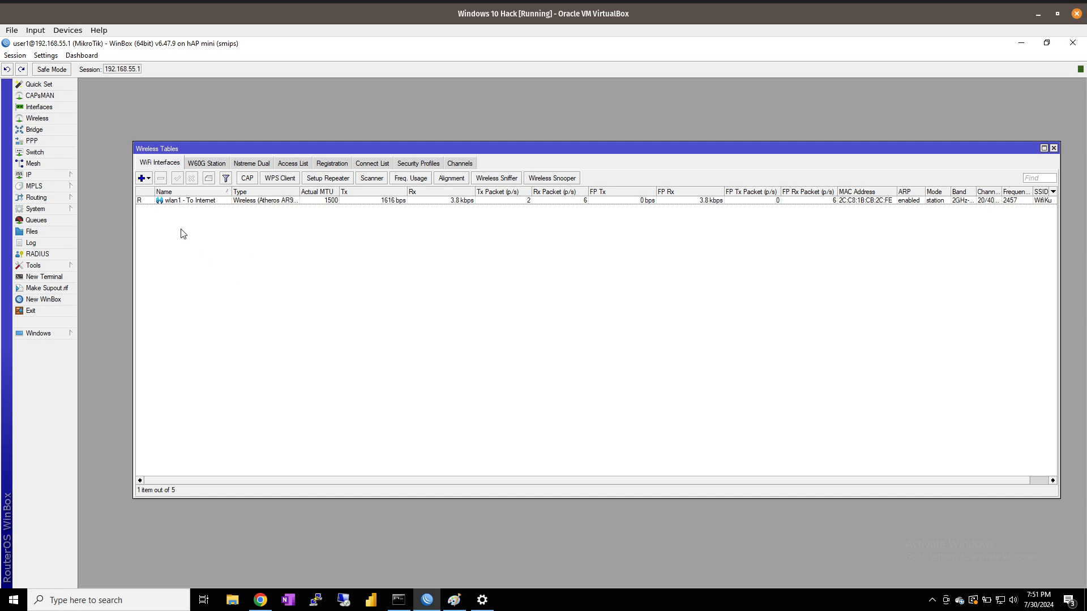
# - Examine the General and Wireless settings of a new virtual interface, including its mode options, and close it without saving
pyautogui.click(143, 180)
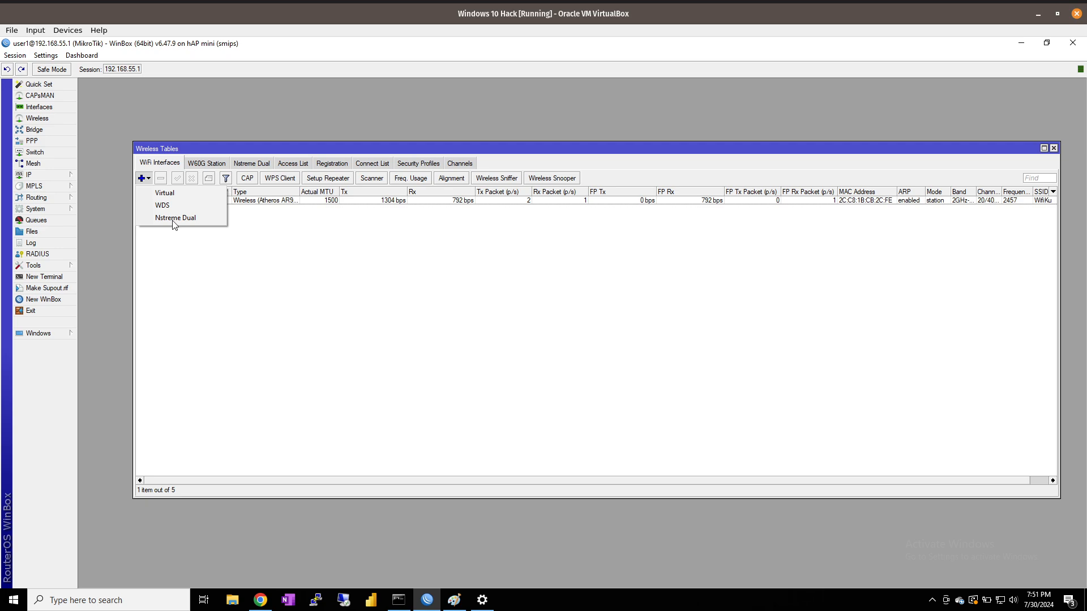
pyautogui.click(171, 194)
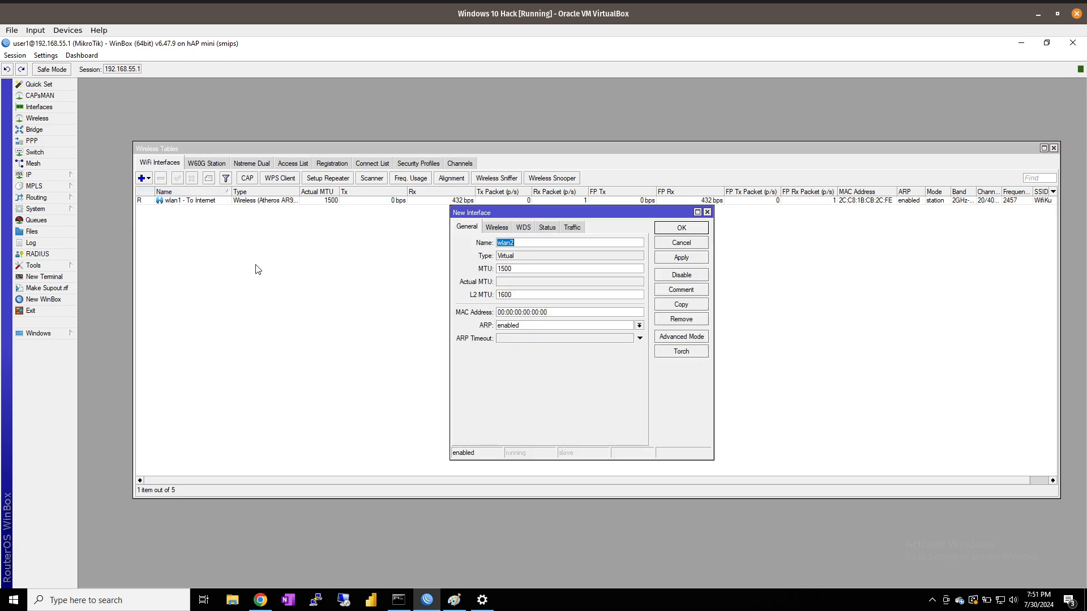
pyautogui.click(525, 241)
pyautogui.moveTo(526, 244); pyautogui.dragTo(482, 258)
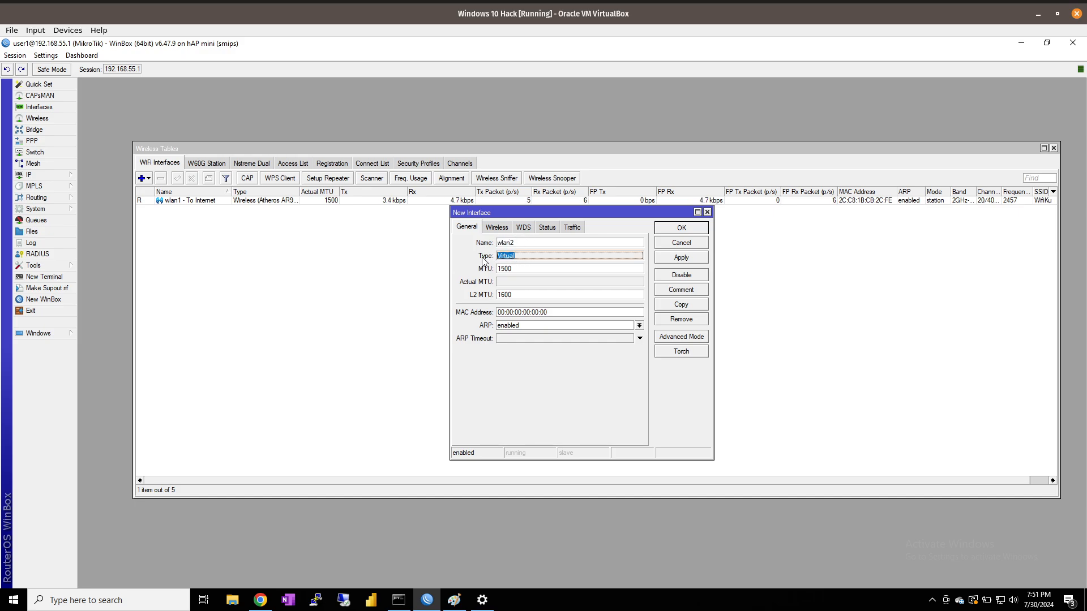
pyautogui.click(553, 258)
pyautogui.click(497, 228)
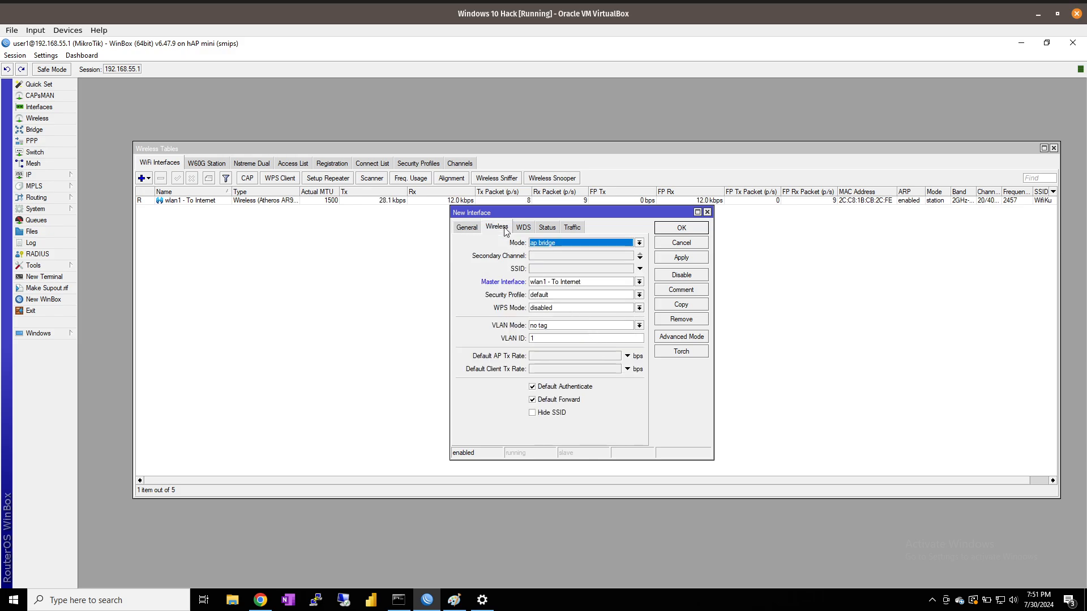
pyautogui.click(561, 244)
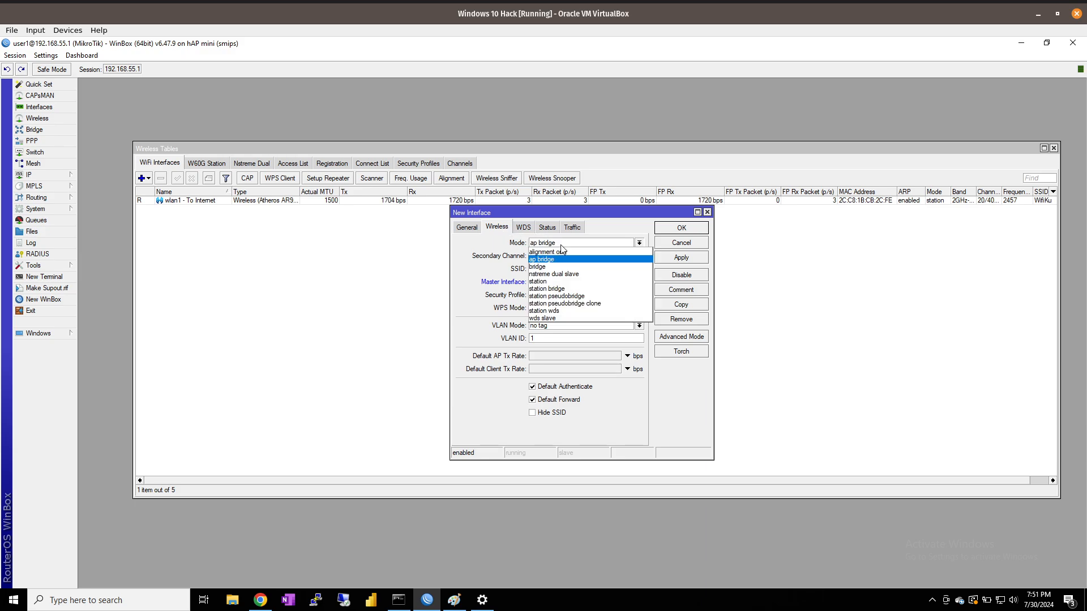
pyautogui.click(561, 244)
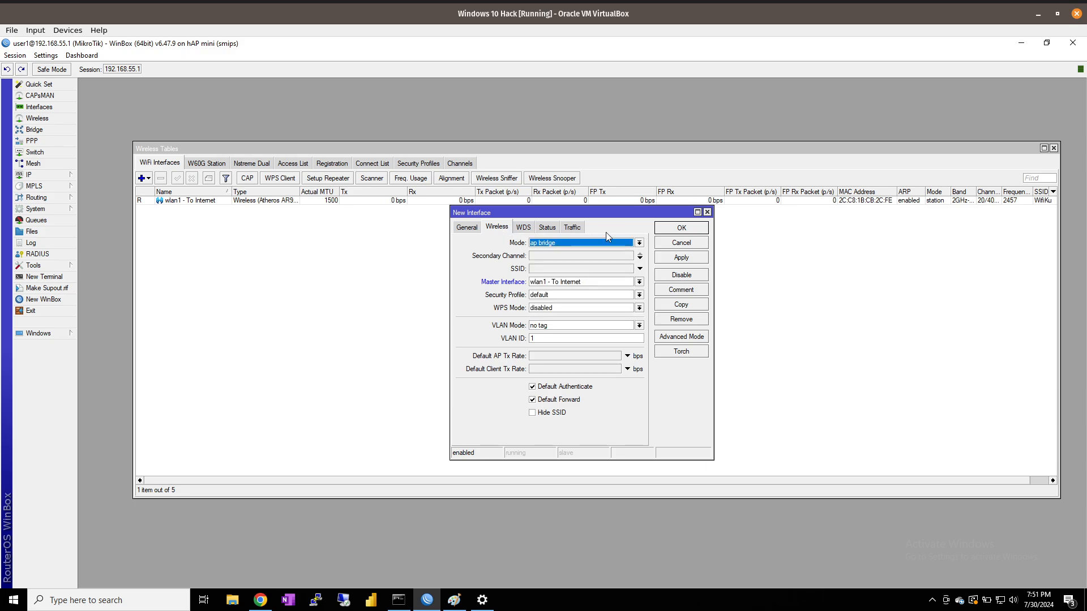
pyautogui.click(707, 212)
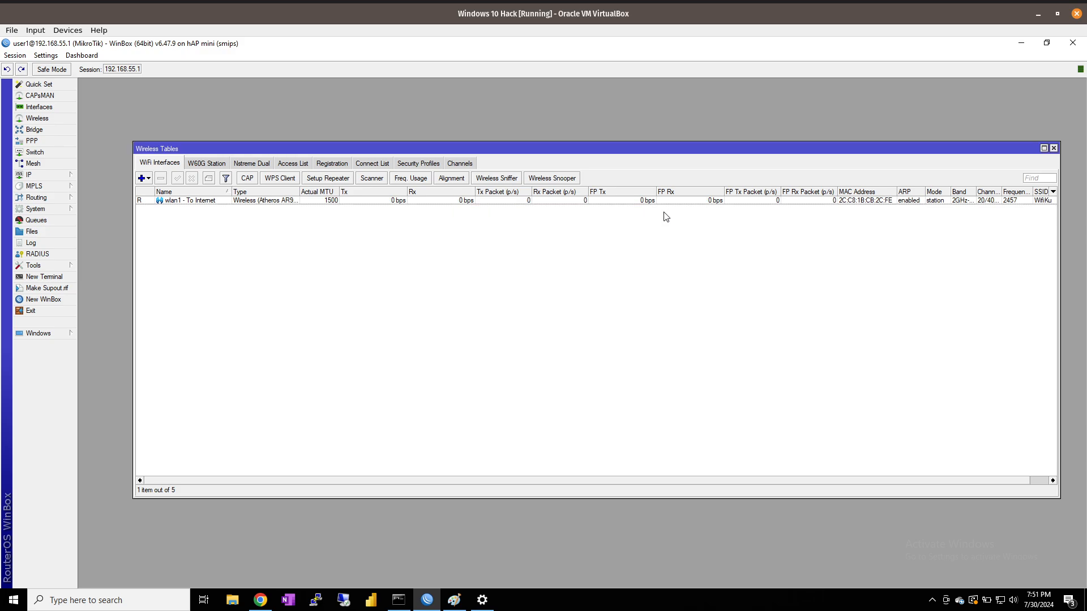
# - Inspect the Wireless settings of the wlan1 interface, and close it without changes
pyautogui.doubleClick(217, 205)
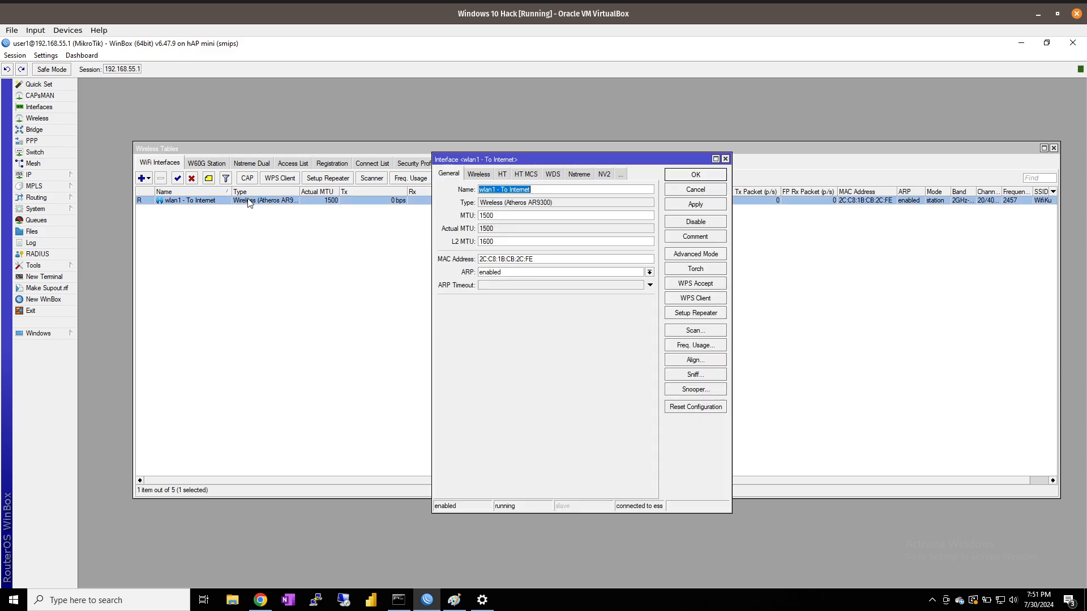
pyautogui.click(477, 175)
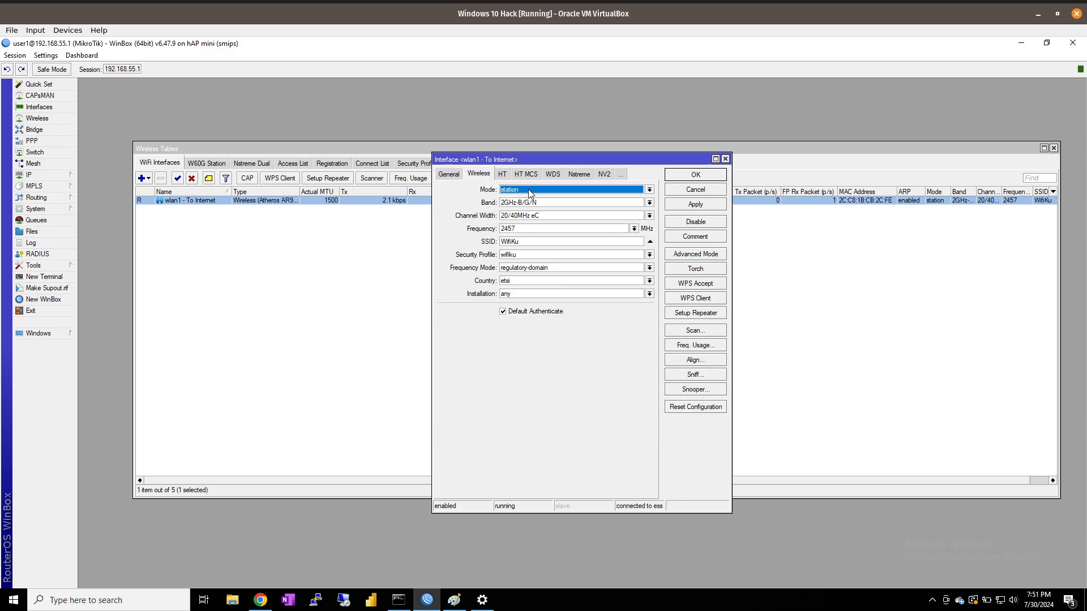
pyautogui.click(725, 160)
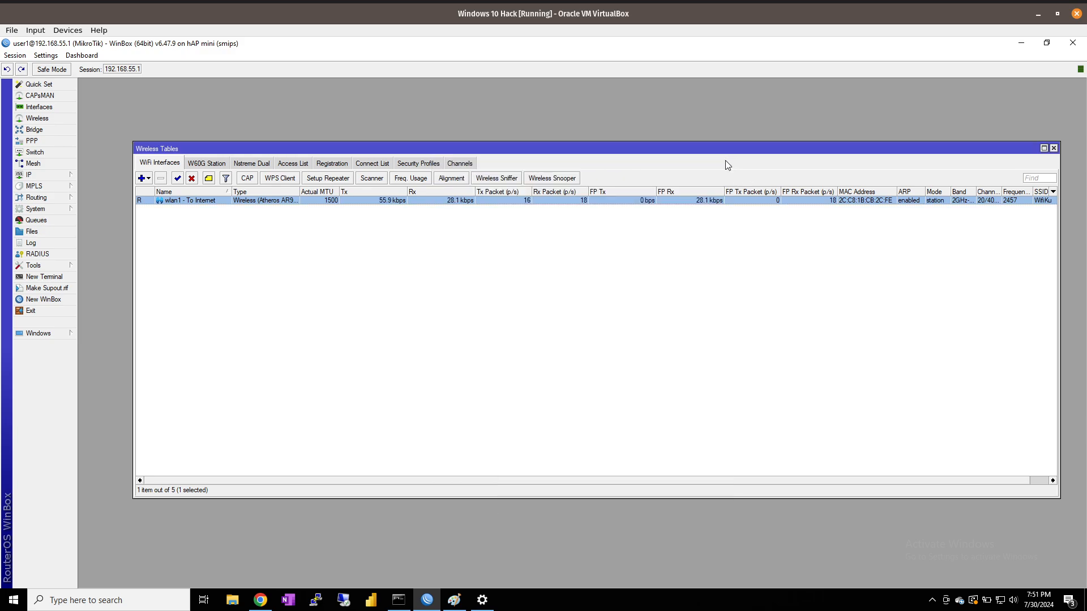
pyautogui.click(601, 285)
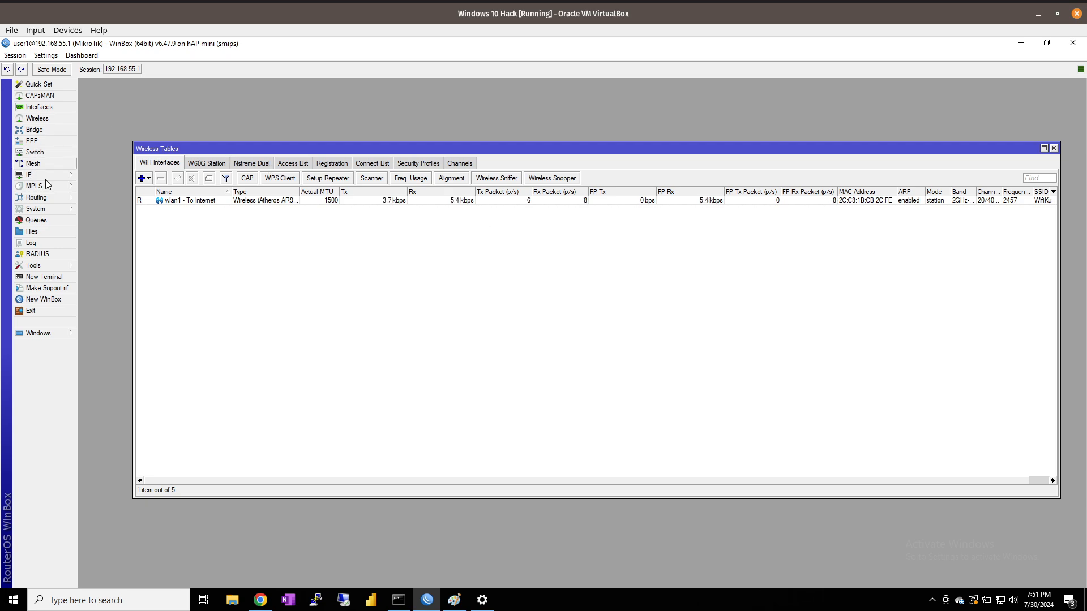
# - Start a new virtual wireless interface in ap bridge mode with wlan1 - To Internet as master interface and the default security profile
pyautogui.click(144, 178)
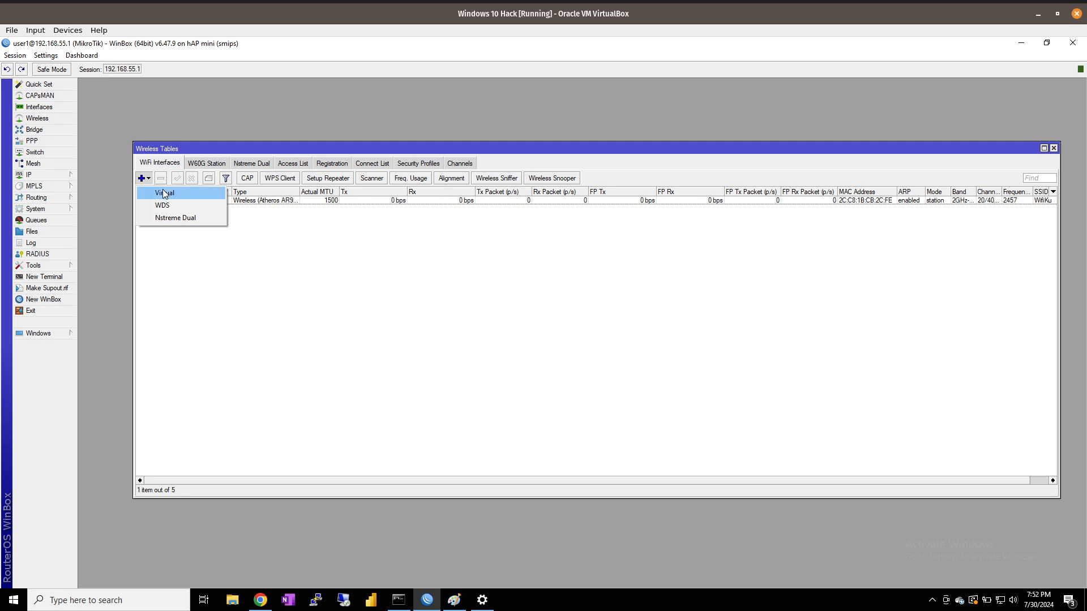
pyautogui.click(164, 193)
pyautogui.click(465, 227)
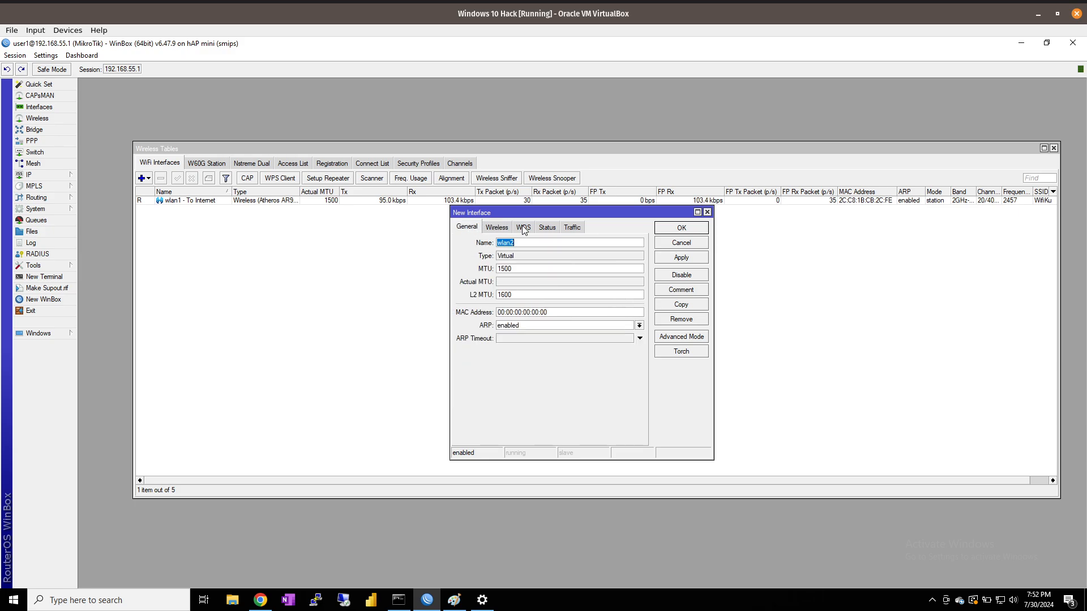
pyautogui.click(533, 241)
pyautogui.doubleClick(533, 242)
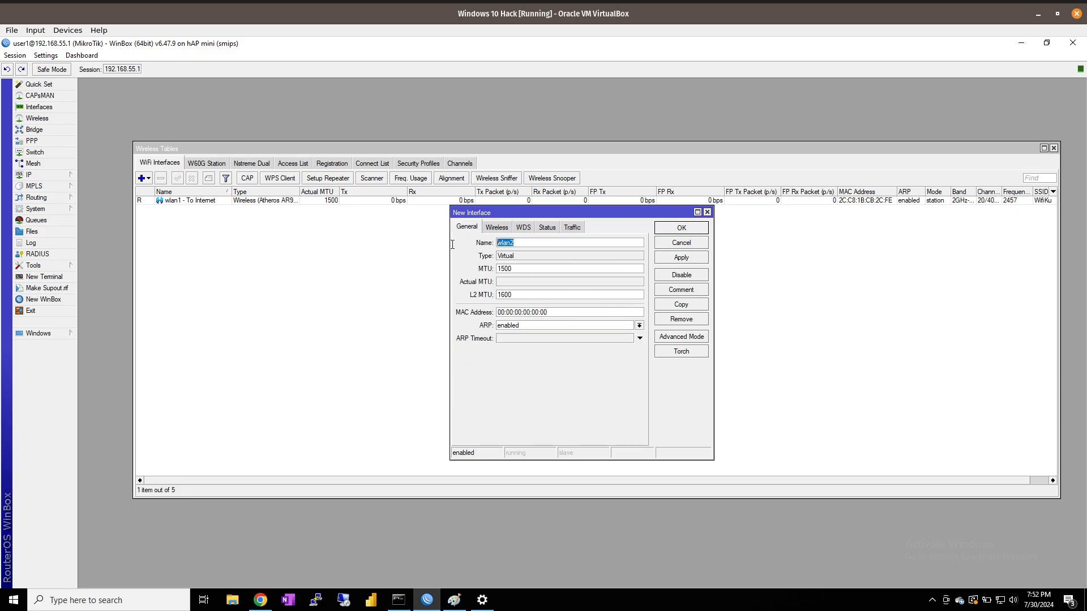
pyautogui.click(498, 227)
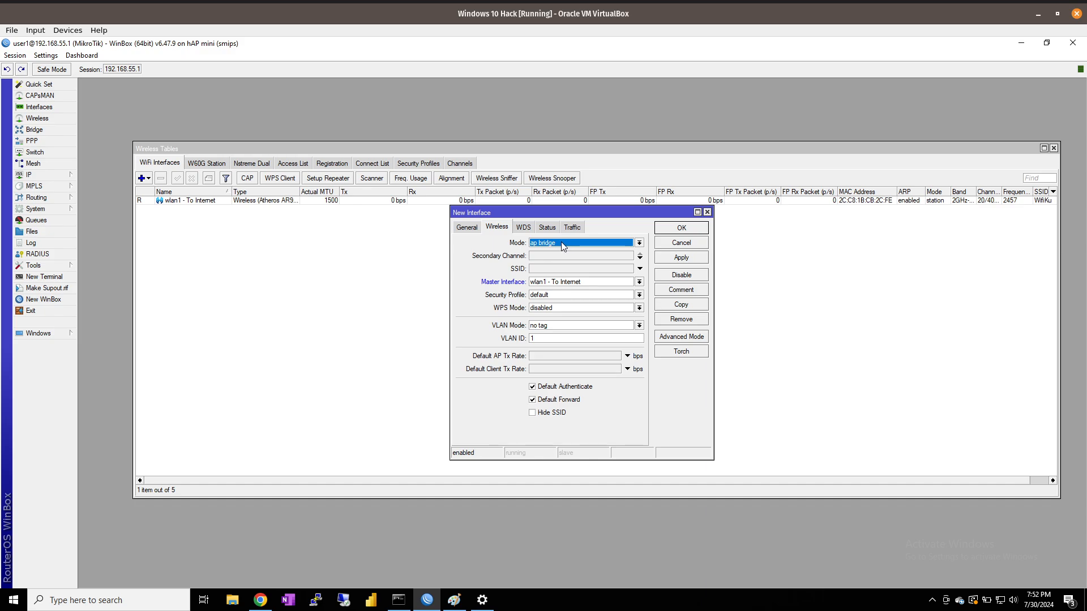
pyautogui.click(606, 281)
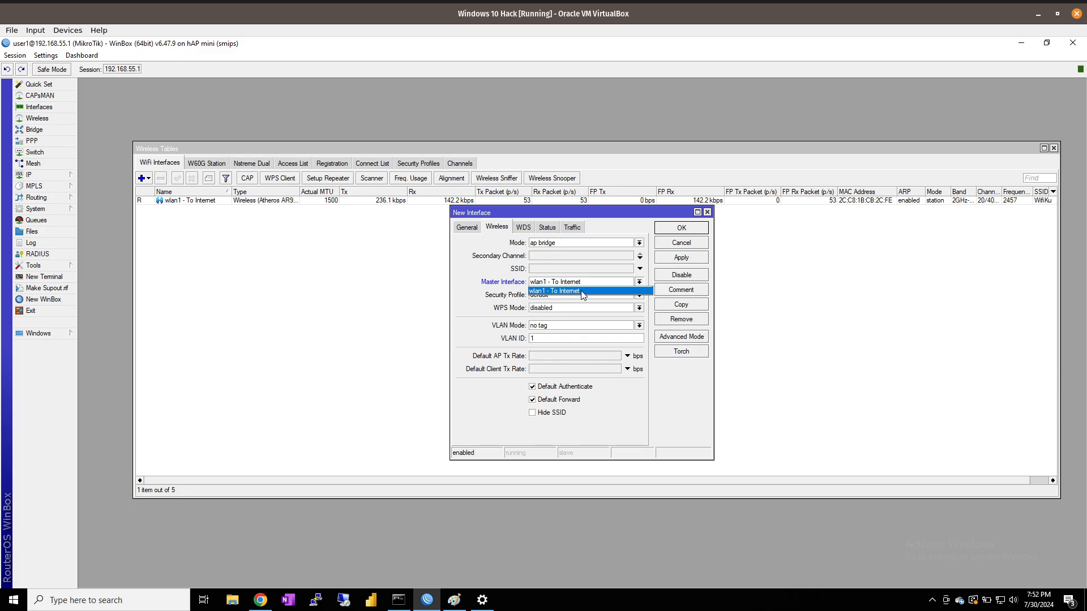
pyautogui.click(582, 290)
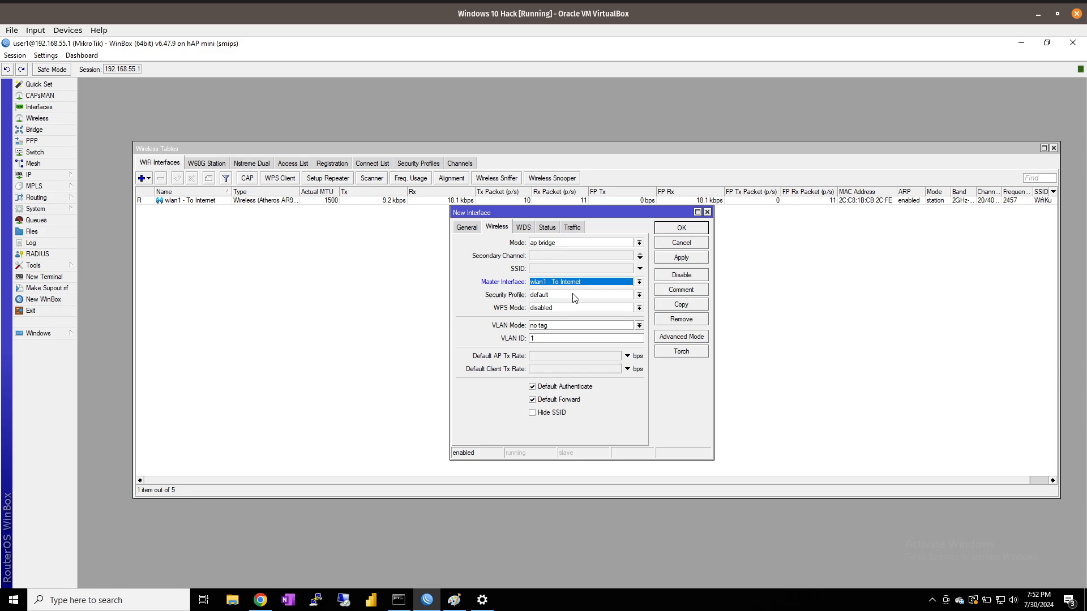
pyautogui.click(574, 296)
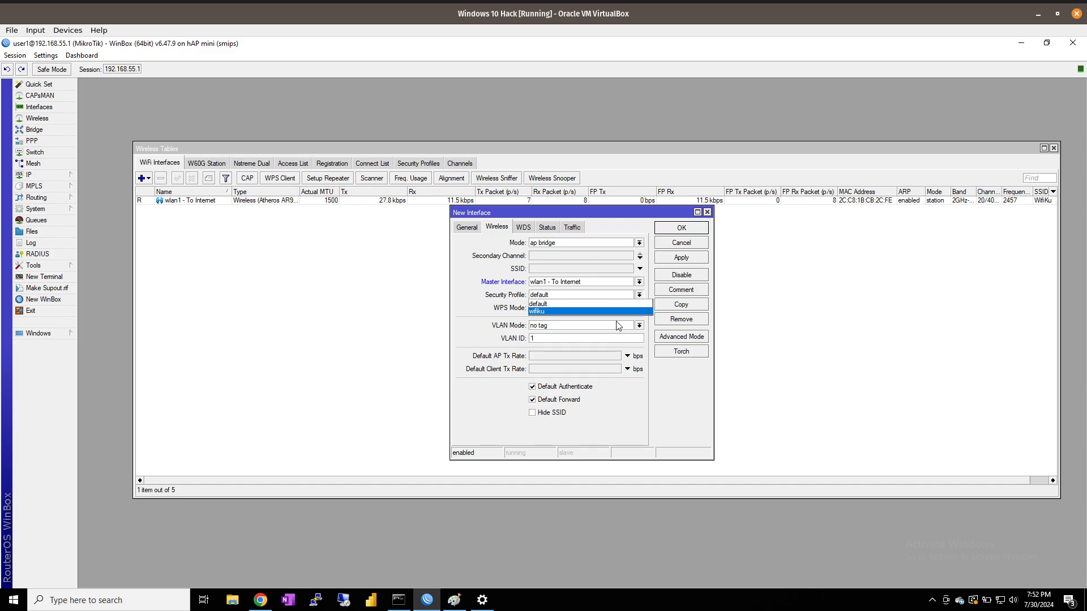
pyautogui.click(555, 306)
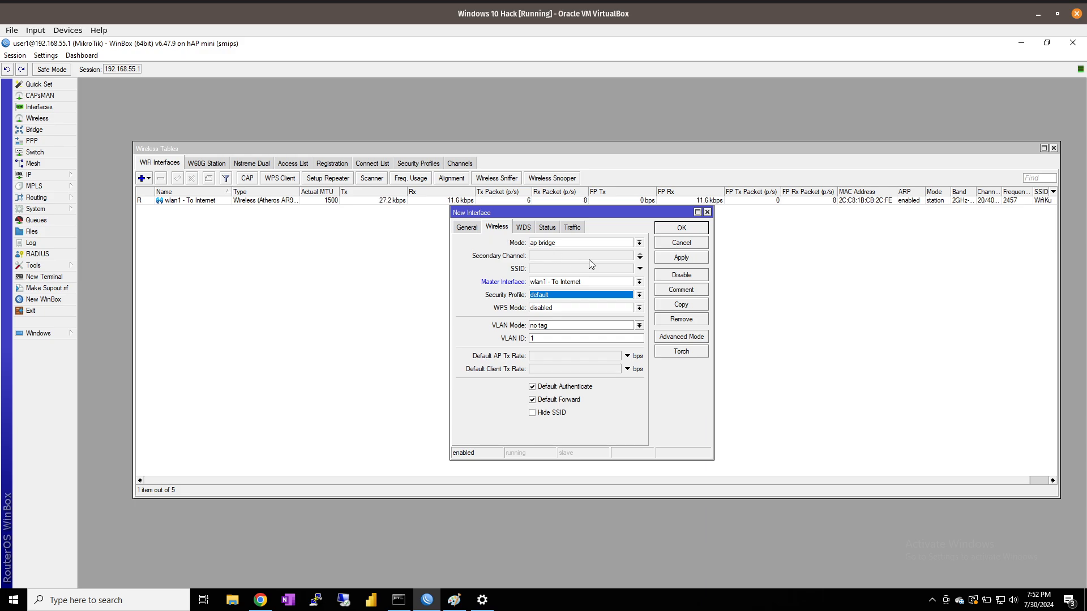
pyautogui.click(617, 255)
pyautogui.click(628, 255)
pyautogui.click(628, 256)
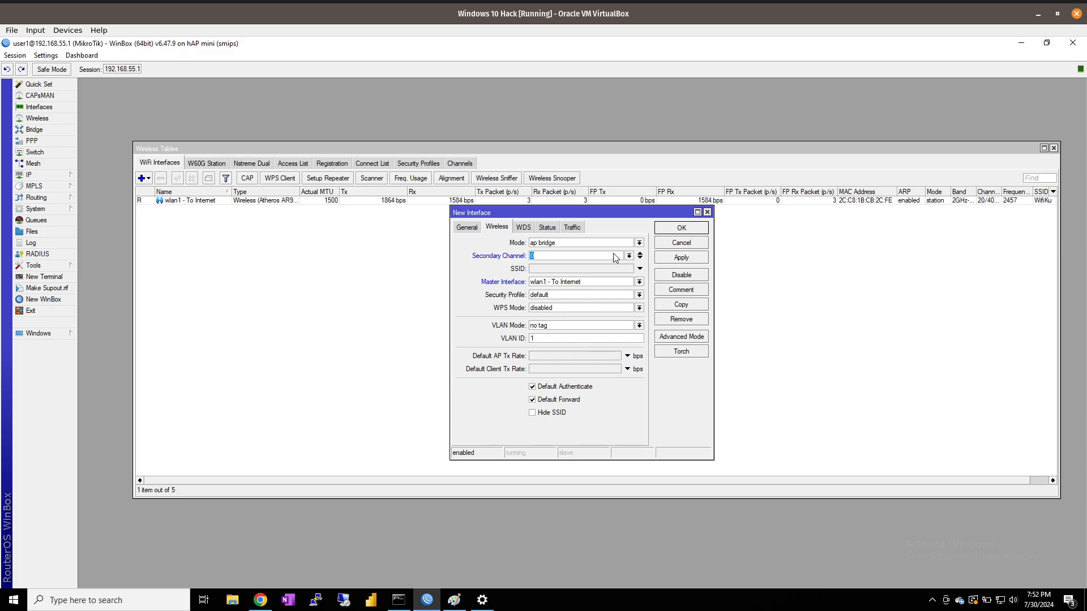
pyautogui.click(640, 258)
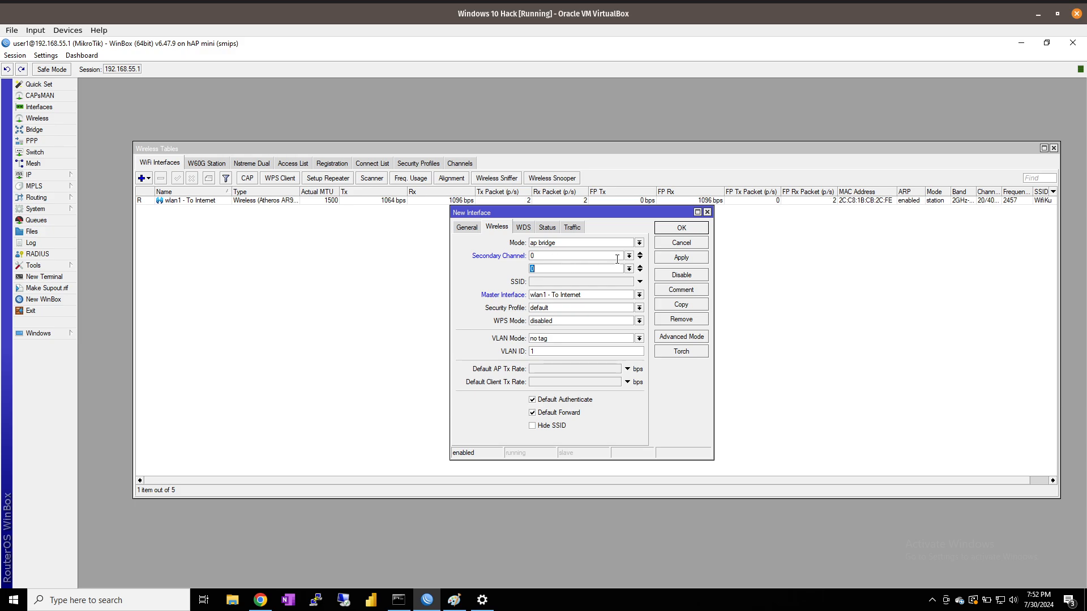
pyautogui.click(640, 269)
pyautogui.click(640, 254)
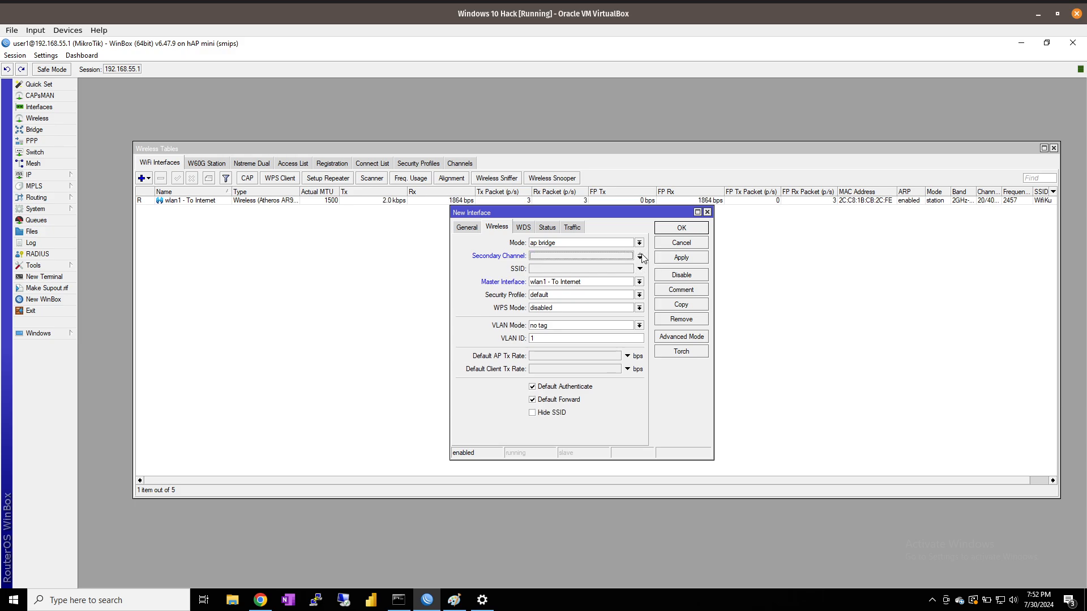
# - Set the virtual interface's SSID to Wlan2-Free, and apply and save the new interface
pyautogui.click(563, 269)
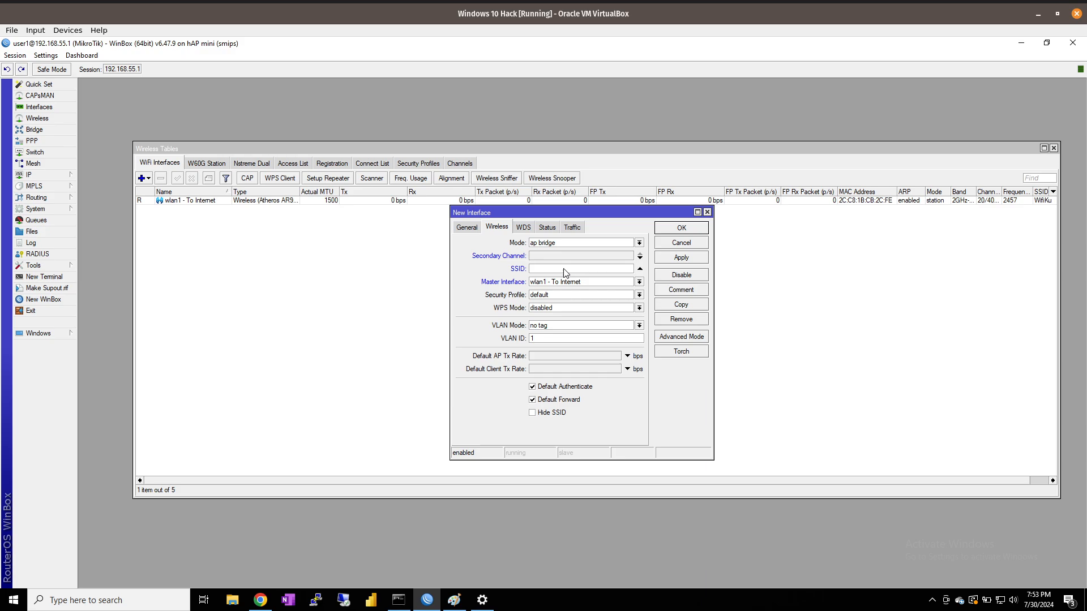
pyautogui.write('Wan2-Free')
pyautogui.press('Home')
pyautogui.write('l')
pyautogui.click(673, 259)
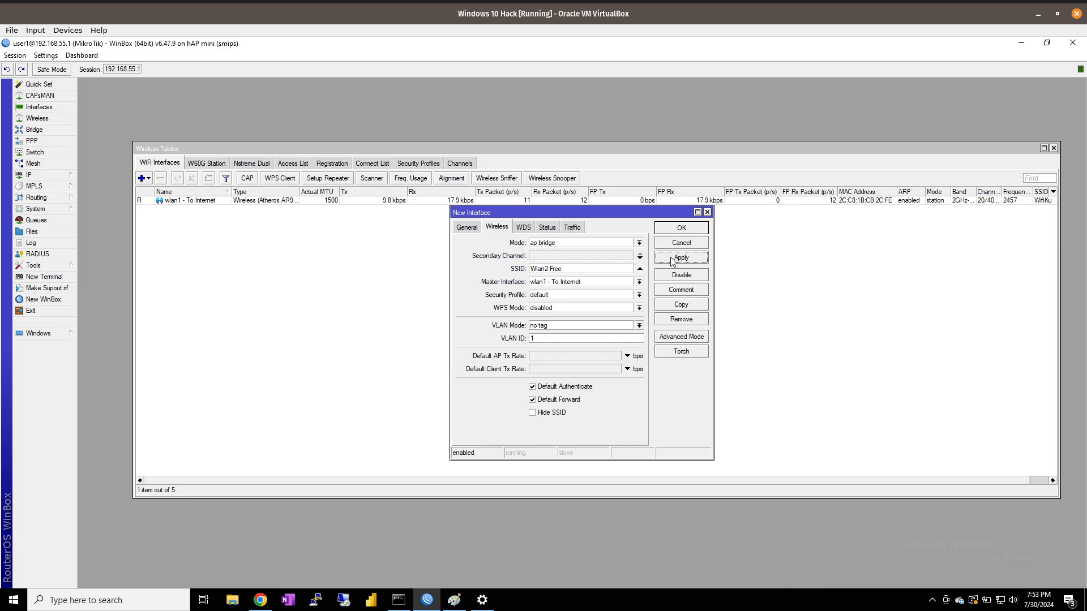
pyautogui.click(693, 228)
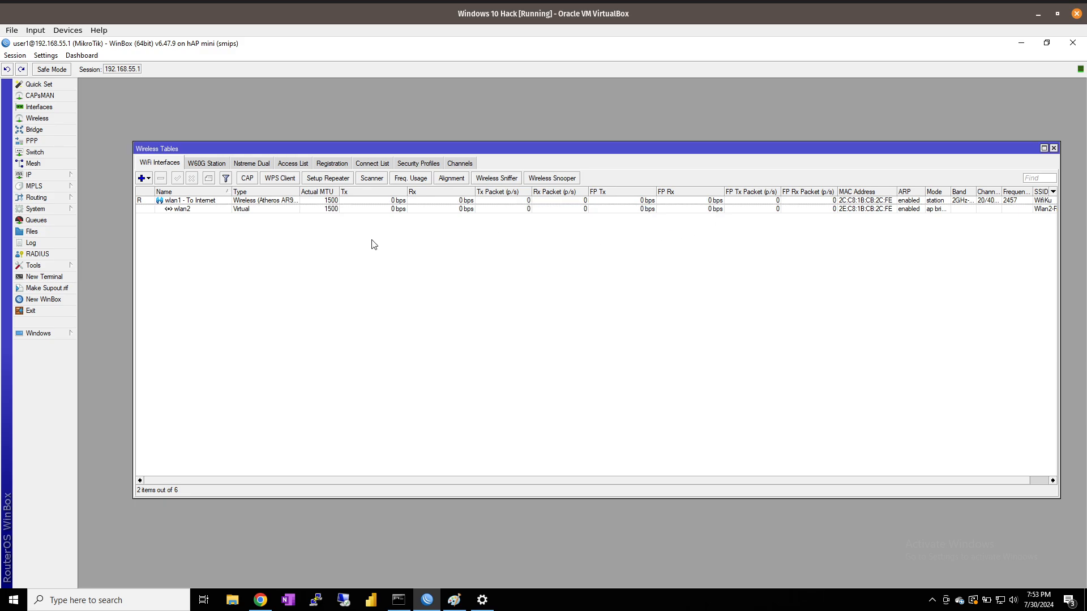
# - Turn on Wi-Fi on the host computer
pyautogui.click(198, 210)
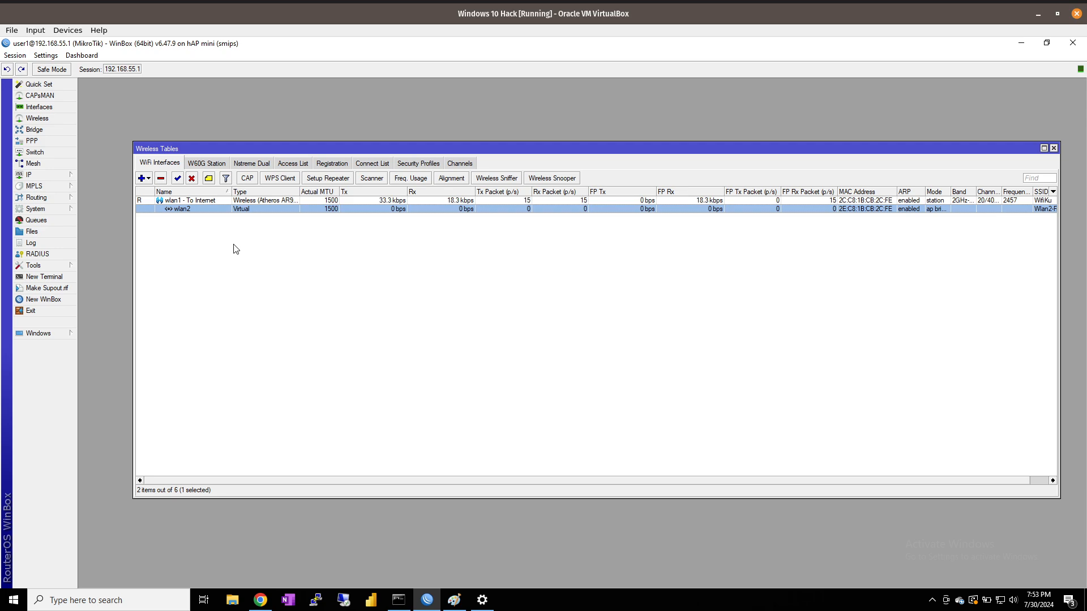
pyautogui.click(1043, 2)
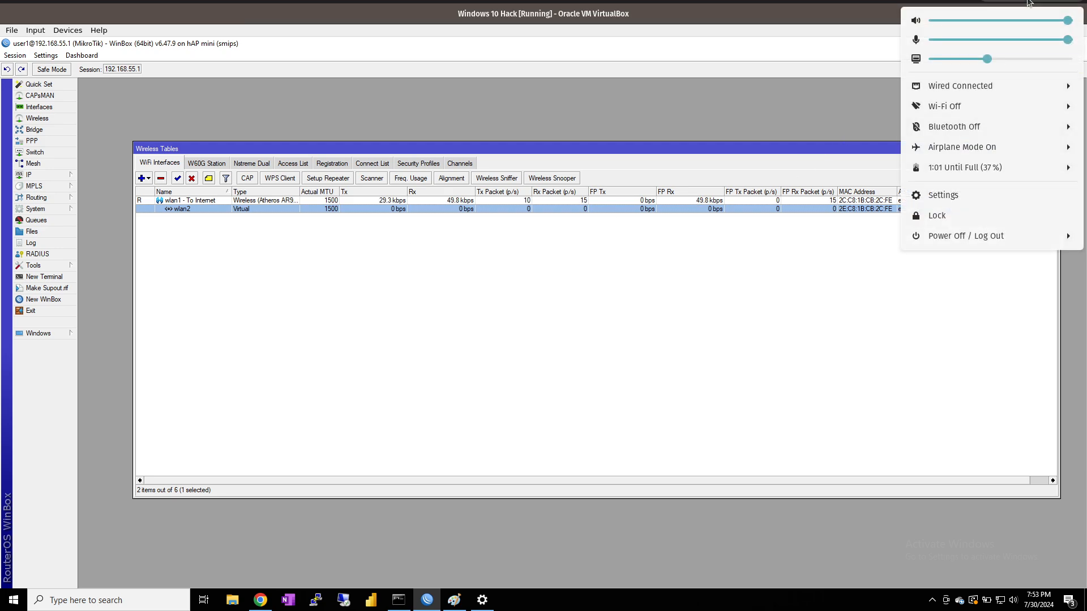
pyautogui.click(1008, 107)
pyautogui.click(942, 146)
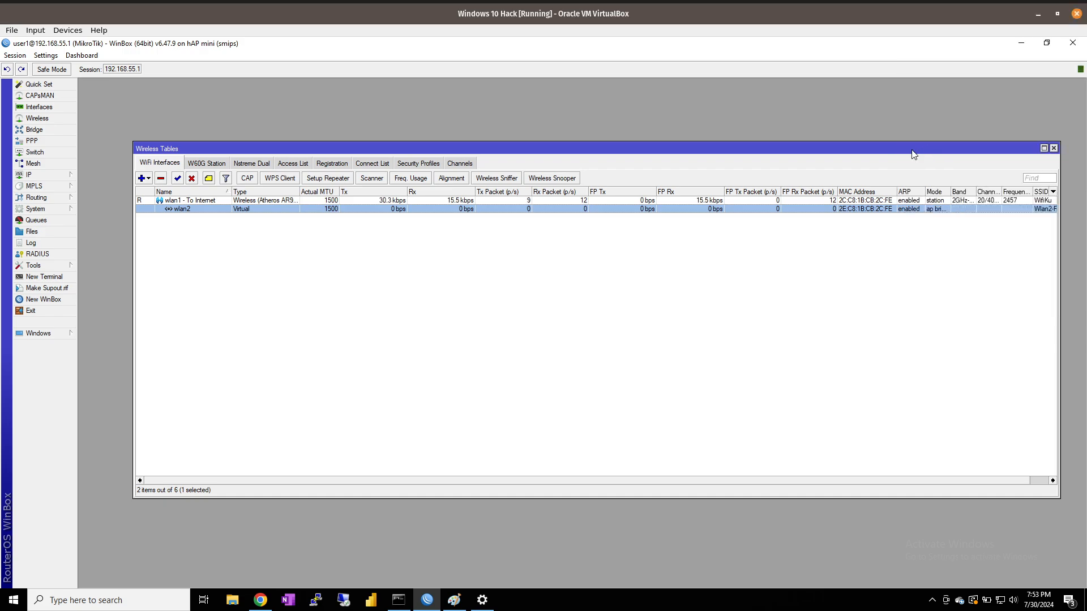
# - Check the host's available Wi-Fi networks for Wlan2-Free, and close the network list without connecting
pyautogui.click(1043, 1)
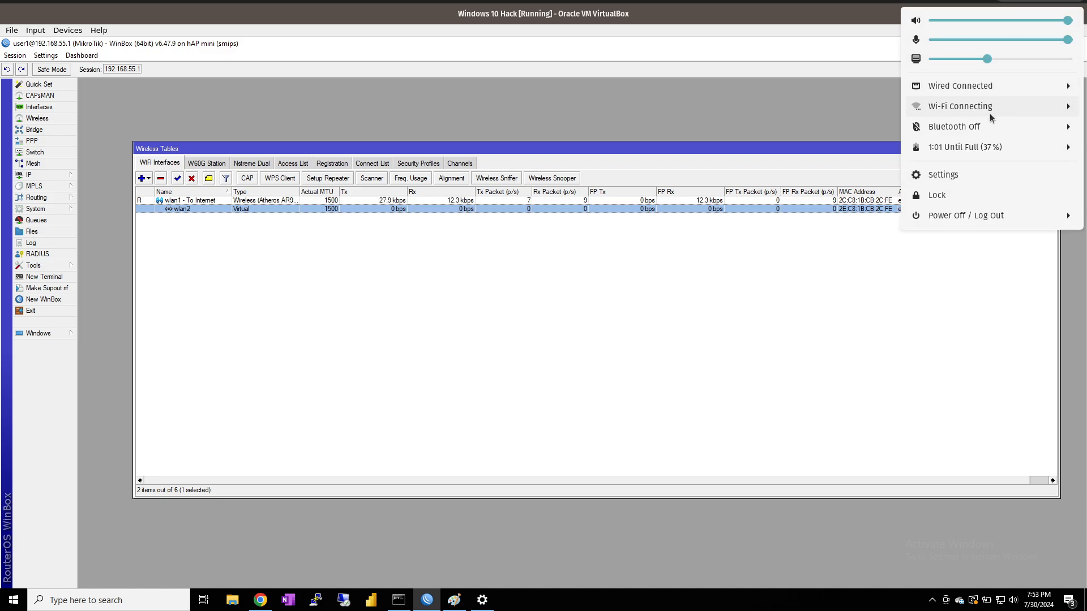
pyautogui.click(967, 107)
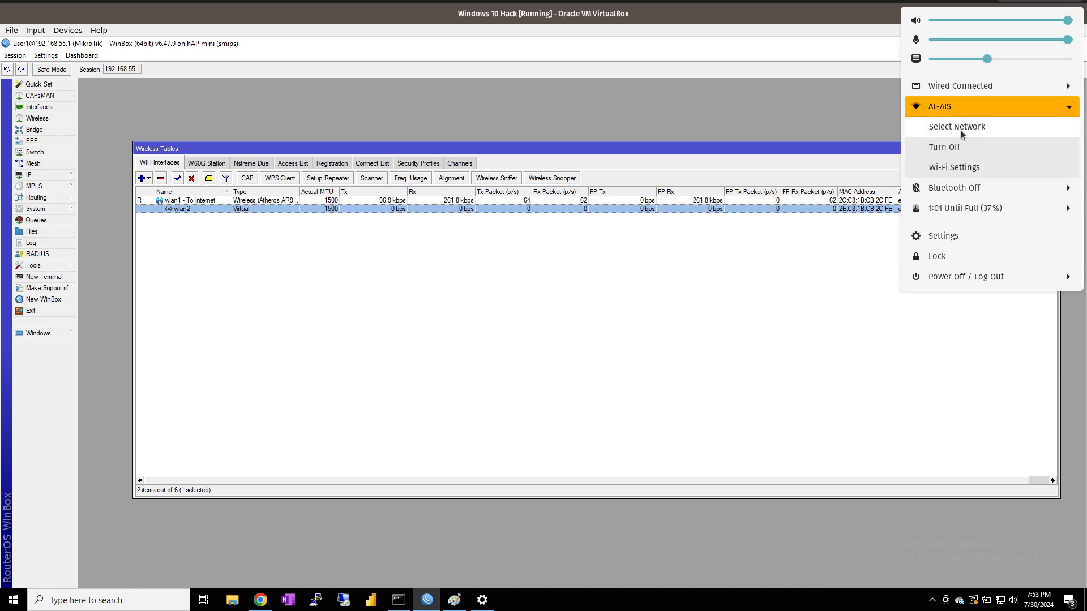
pyautogui.click(965, 132)
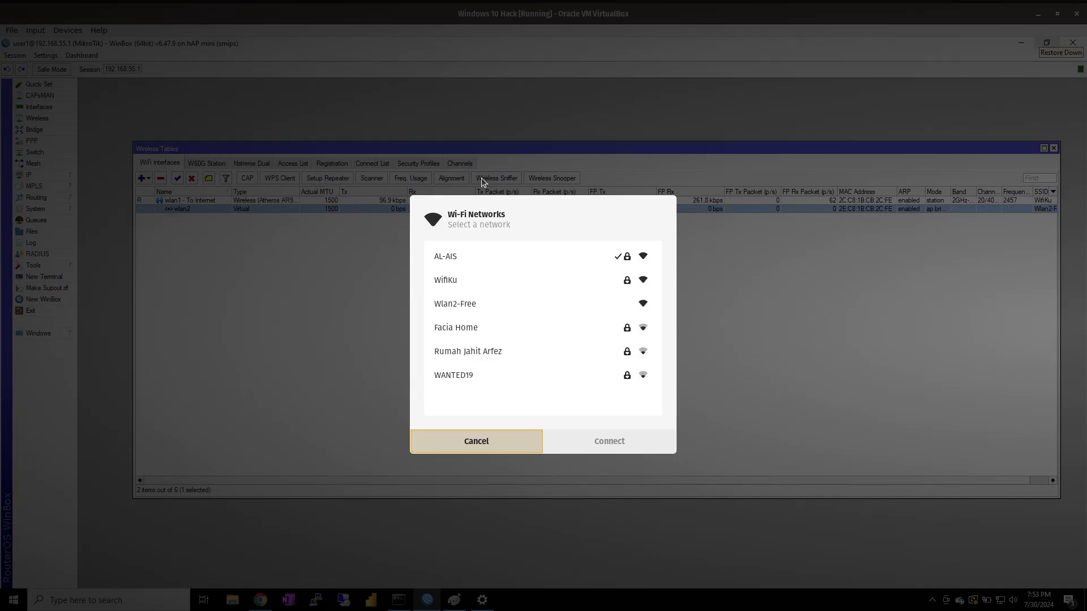
pyautogui.click(466, 308)
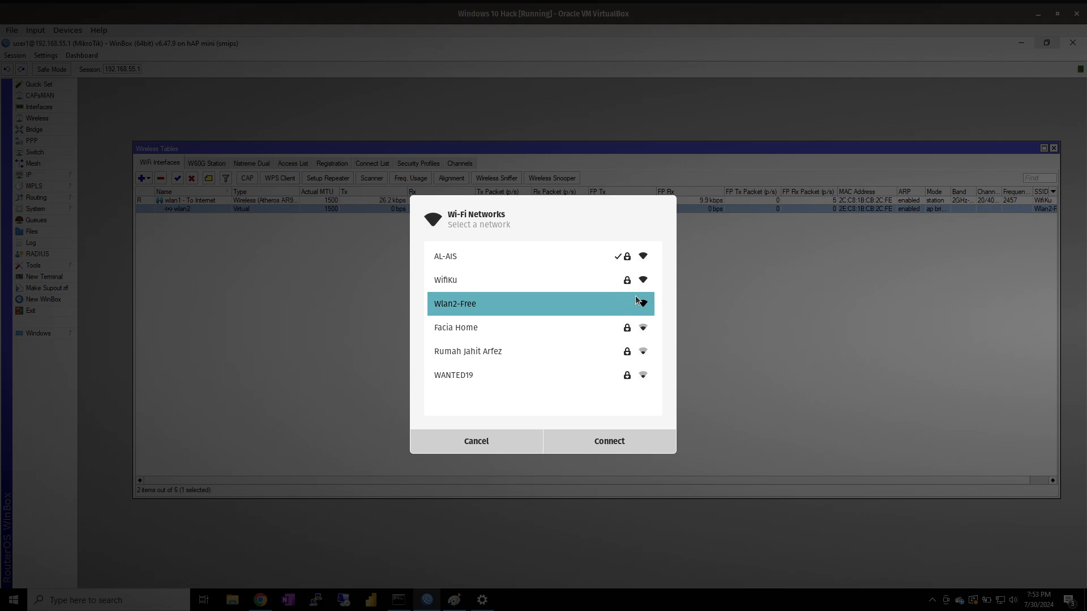
pyautogui.click(497, 444)
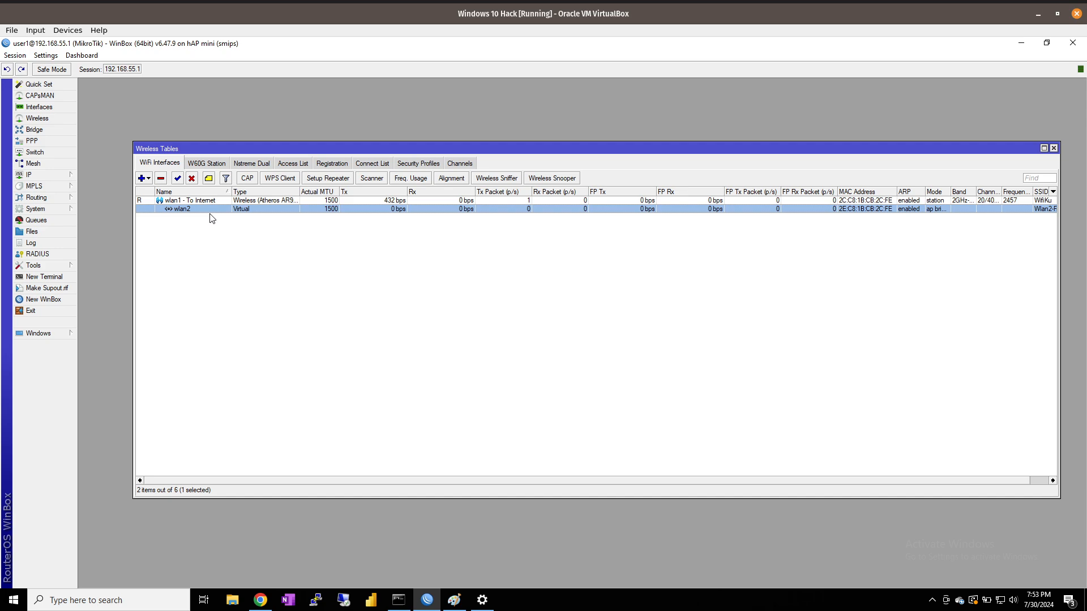
pyautogui.click(550, 352)
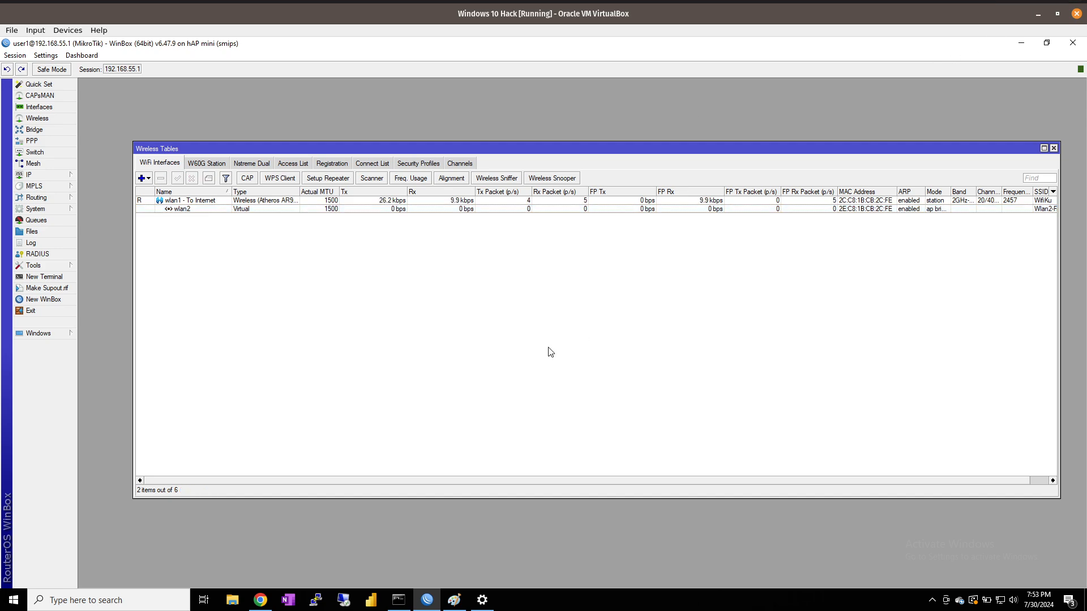
# - Inspect the SSID in the wlan2 interface's Wireless settings, and close it without changes
pyautogui.doubleClick(192, 207)
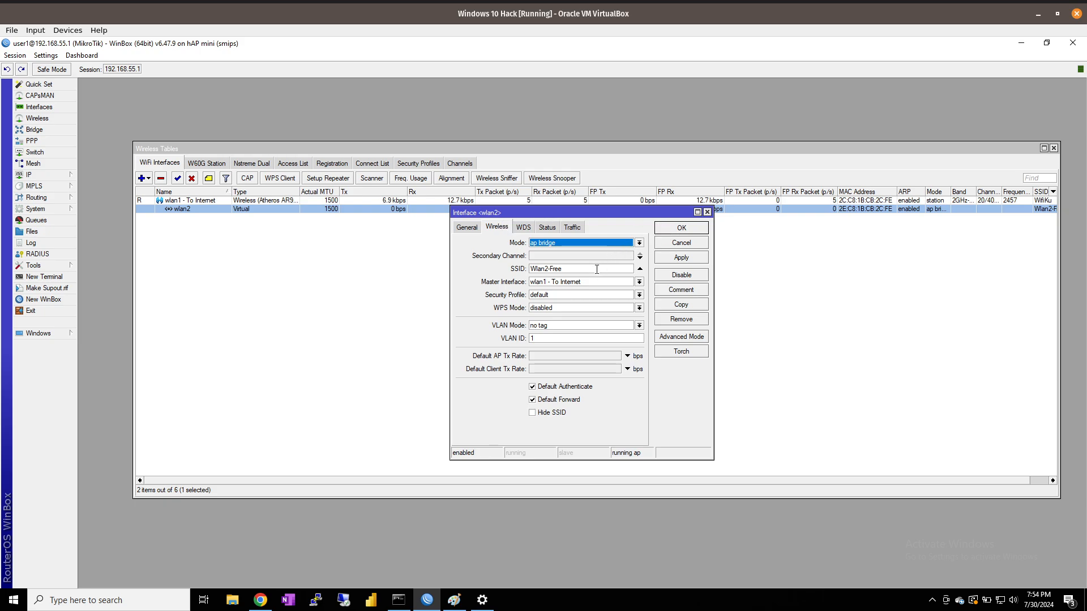
pyautogui.moveTo(596, 269); pyautogui.dragTo(526, 270)
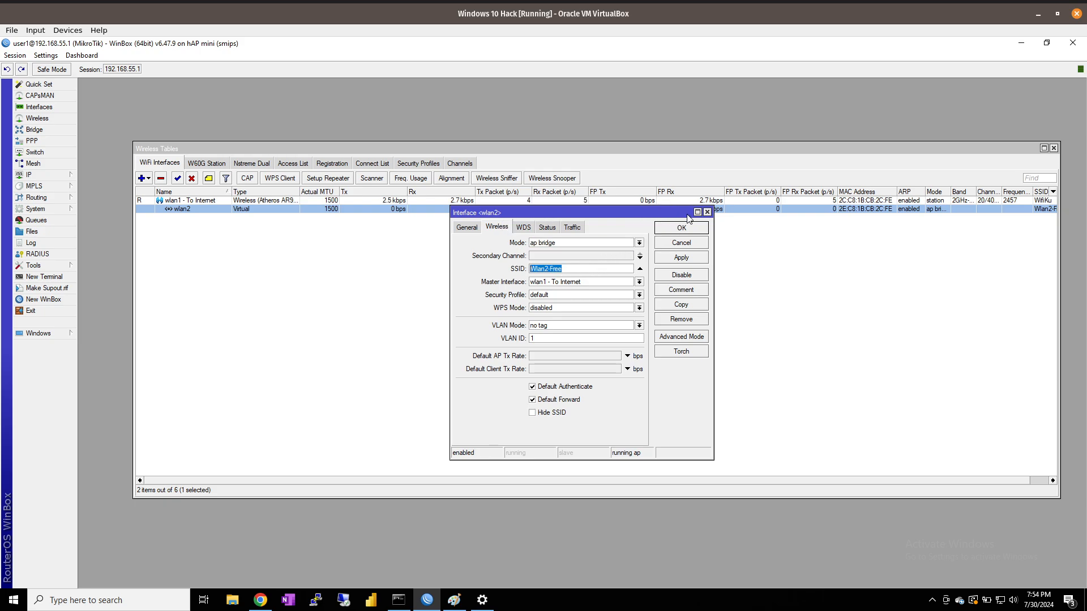
pyautogui.click(707, 212)
pyautogui.click(437, 321)
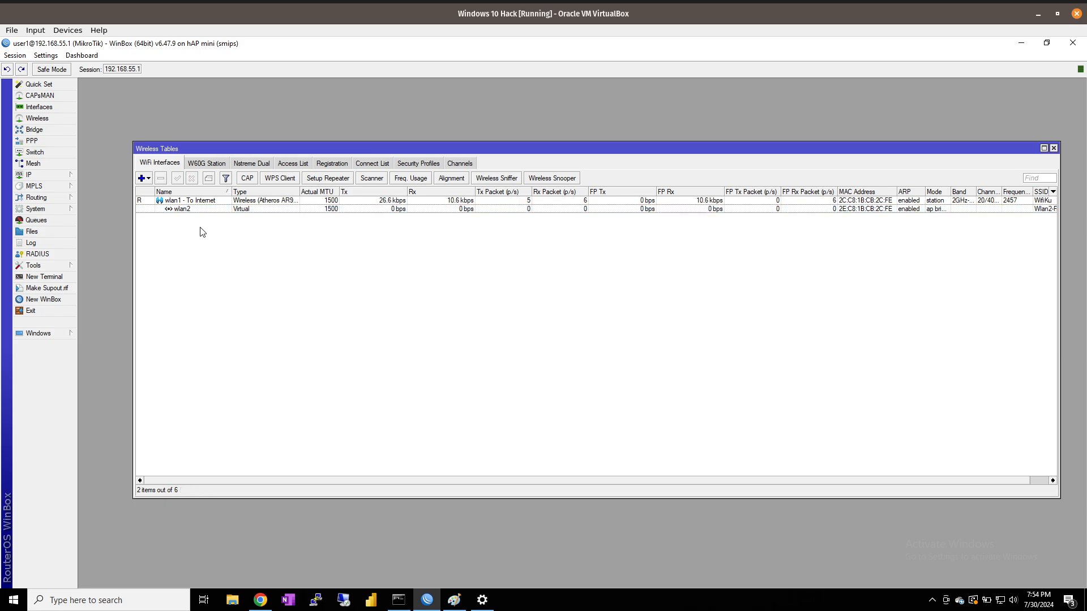
pyautogui.click(203, 209)
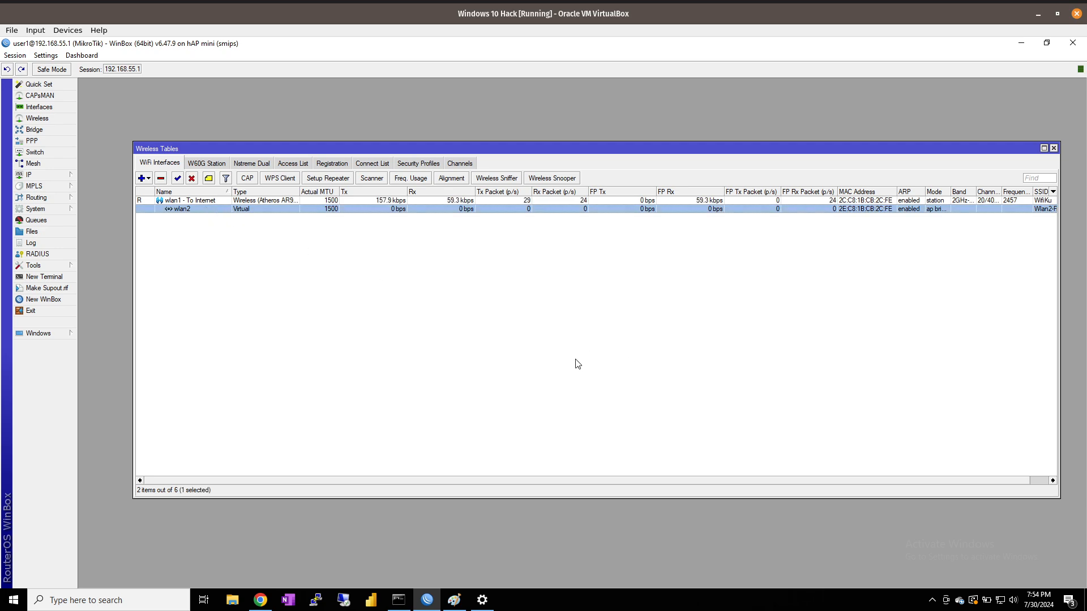
# - Open the IP address list and widen its window and columns to show full addresses and interface names
pyautogui.click(57, 174)
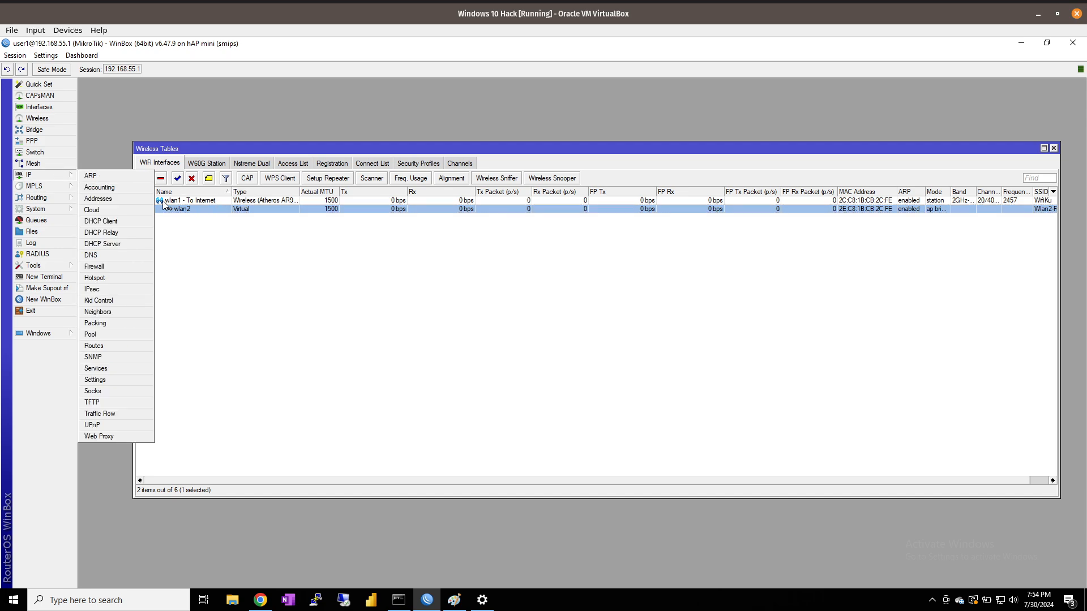
pyautogui.click(98, 198)
pyautogui.click(535, 286)
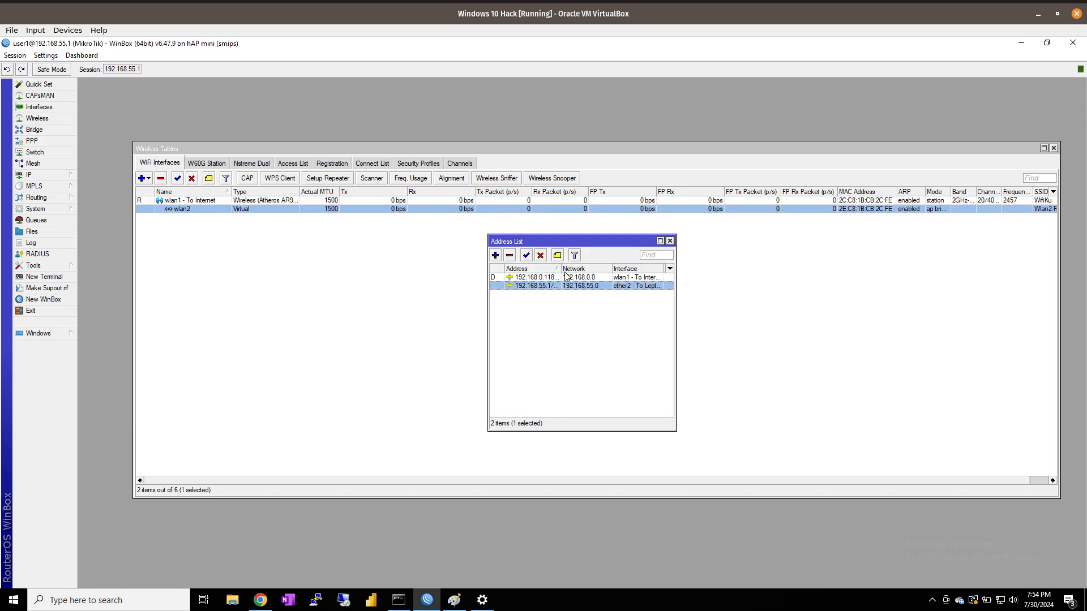
pyautogui.moveTo(561, 269); pyautogui.dragTo(579, 270)
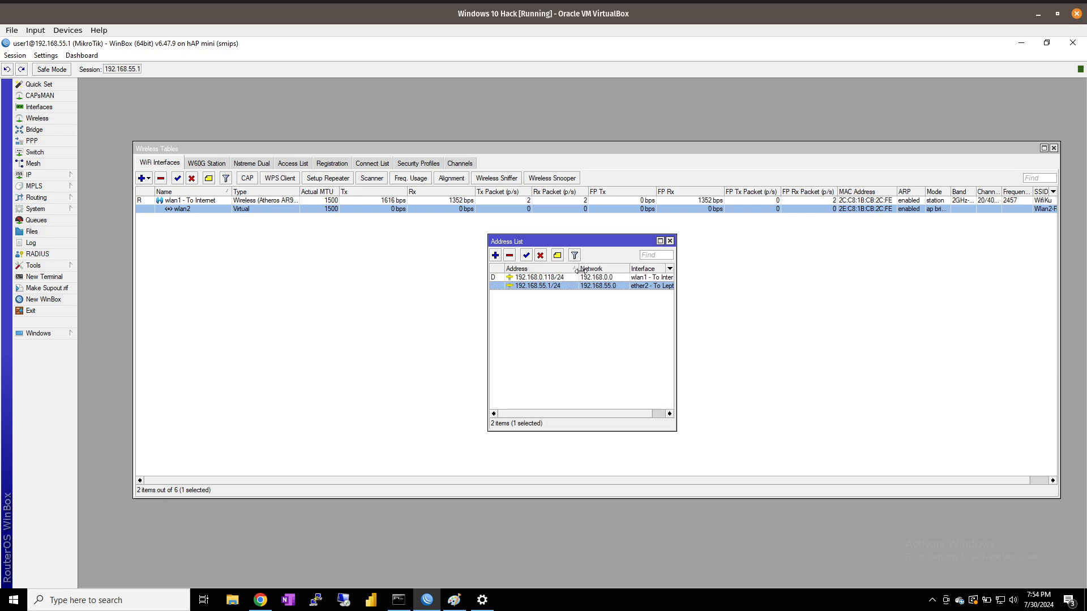
pyautogui.moveTo(677, 293); pyautogui.dragTo(759, 292)
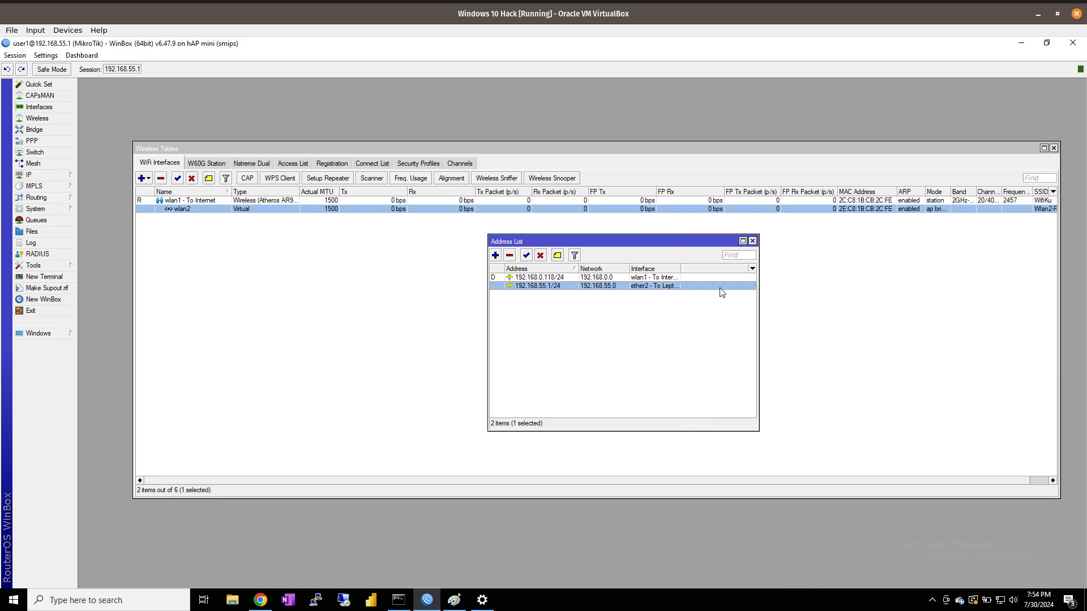
pyautogui.moveTo(681, 268); pyautogui.dragTo(718, 268)
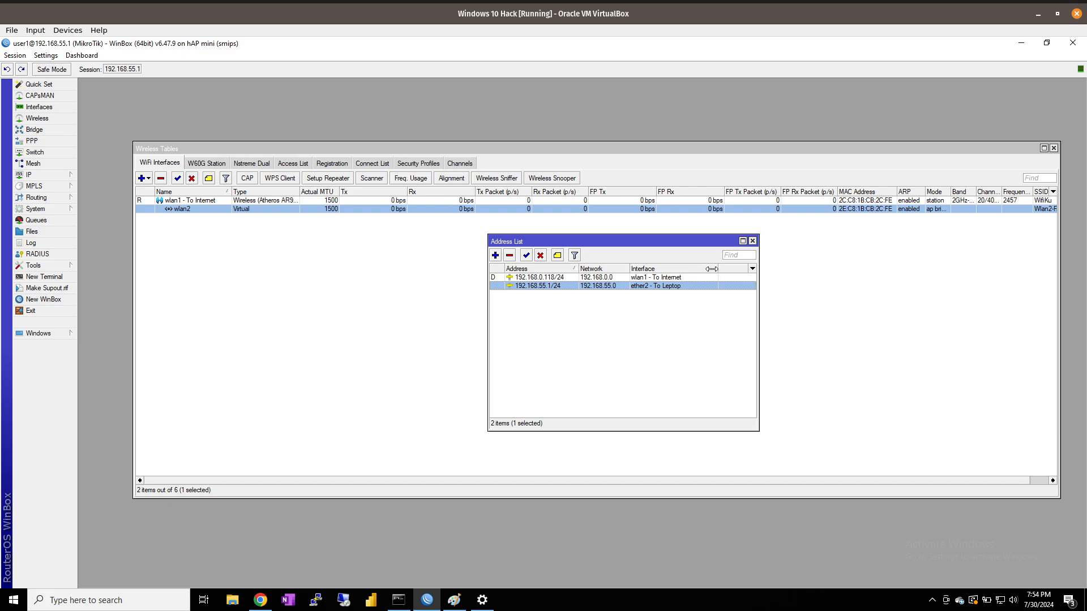
# - Add the IP address 192.168.56.1/24 to the wlan2 interface
pyautogui.click(495, 255)
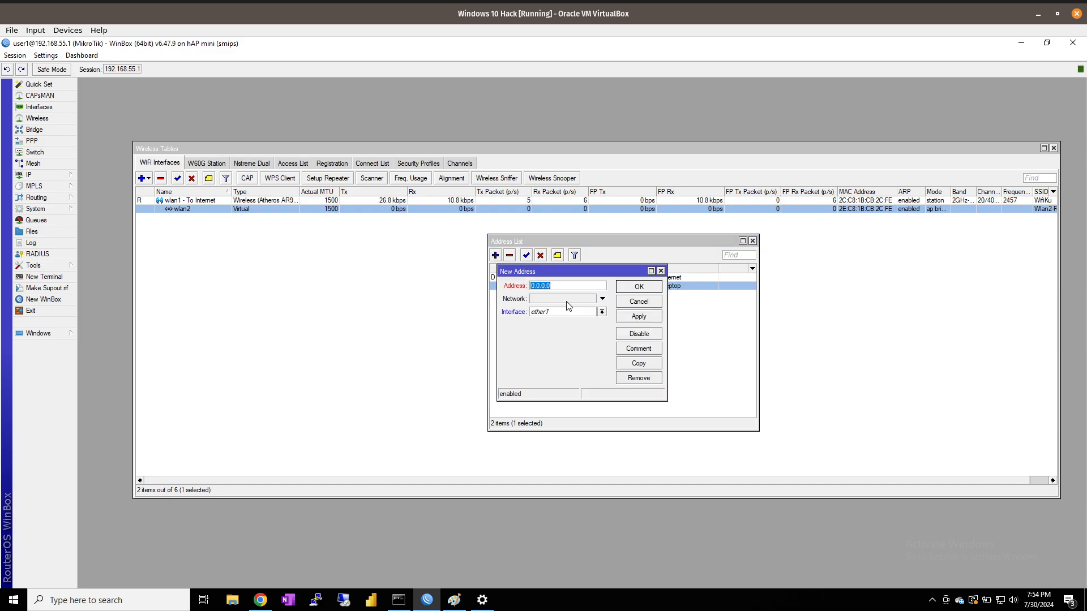
pyautogui.write('192.168.56.1/24')
pyautogui.moveTo(590, 267); pyautogui.dragTo(585, 301)
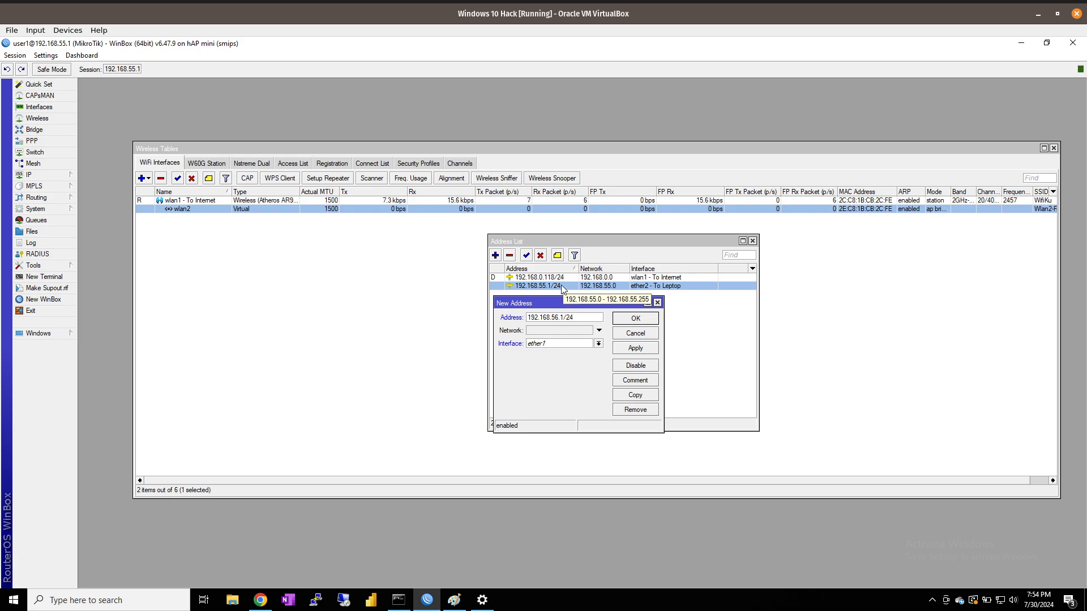
pyautogui.click(576, 344)
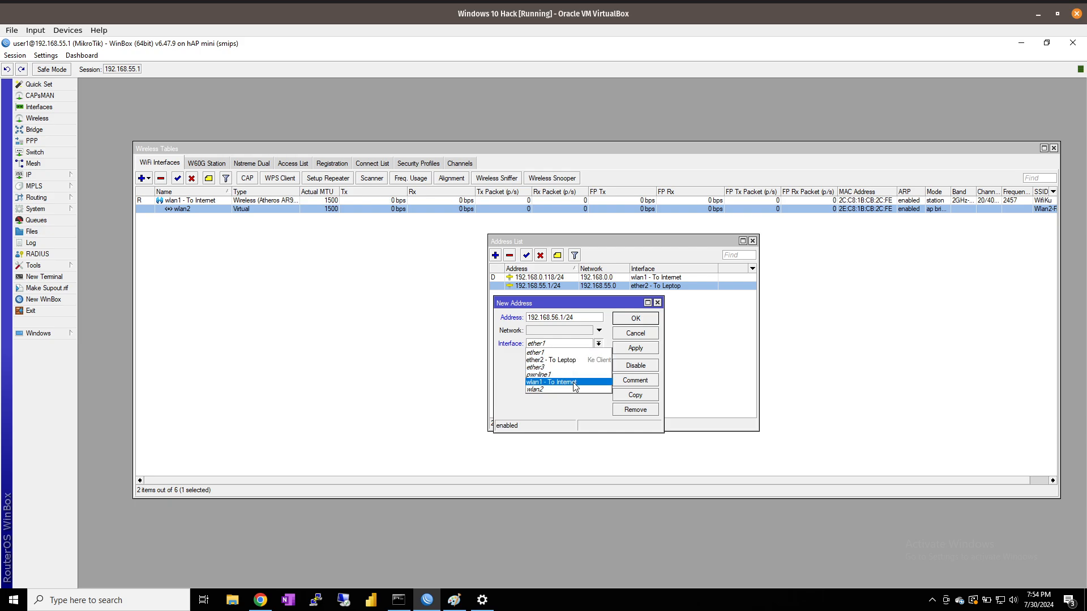
pyautogui.click(554, 389)
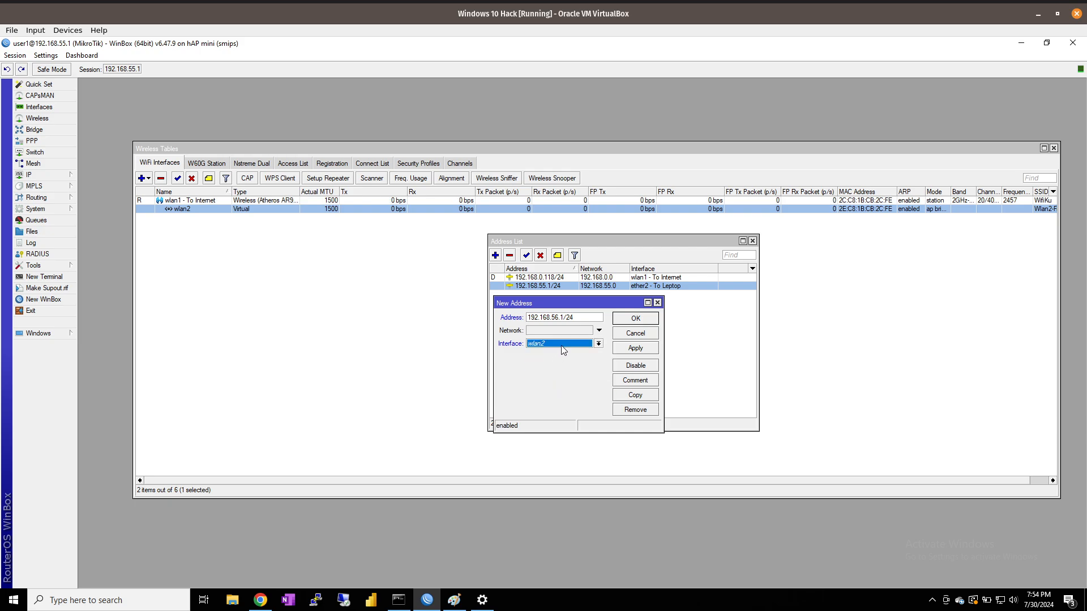
pyautogui.click(635, 347)
pyautogui.click(635, 318)
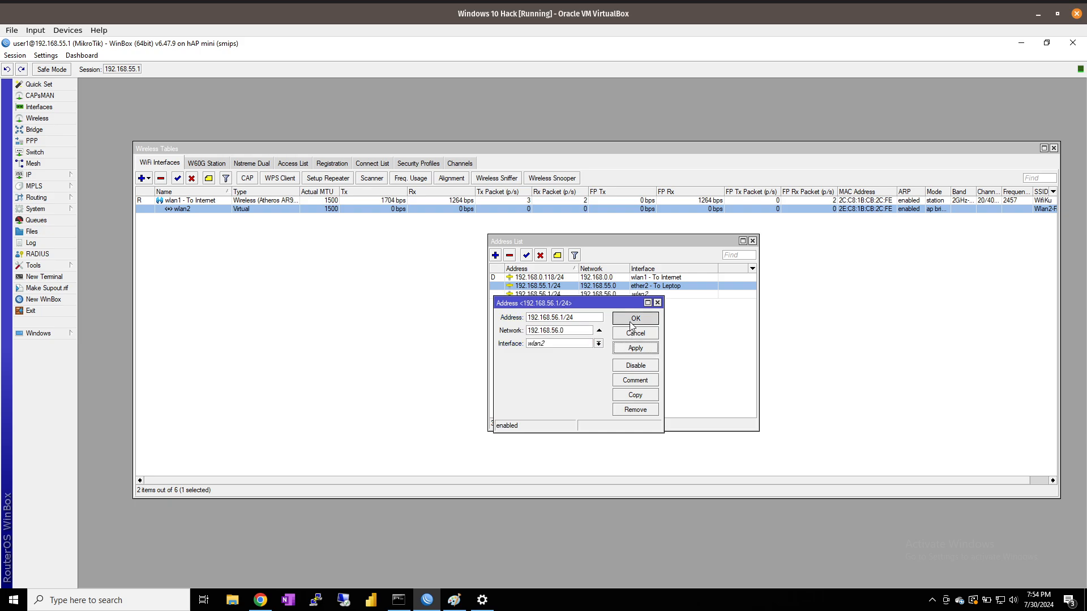
pyautogui.click(553, 295)
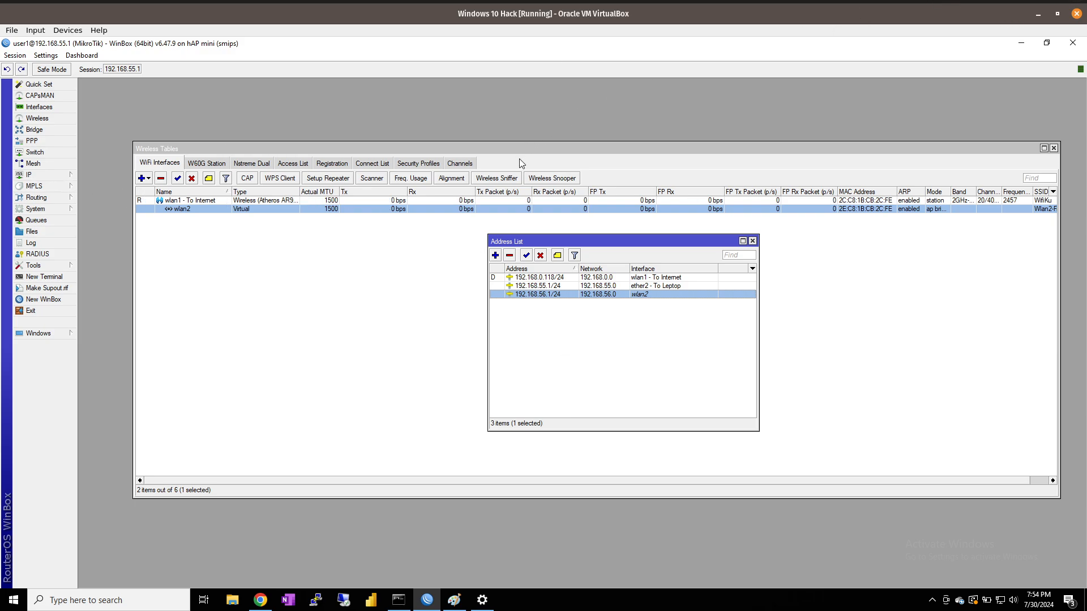
# - Start the DHCP server setup wizard and choose wlan2 as the DHCP server interface
pyautogui.click(56, 177)
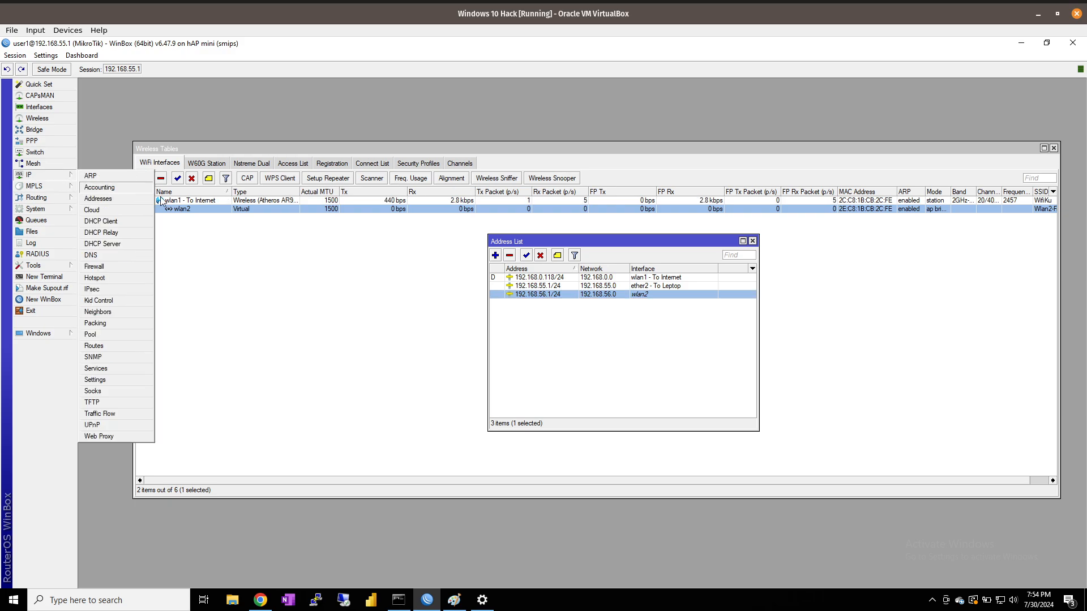
pyautogui.click(133, 244)
pyautogui.click(496, 263)
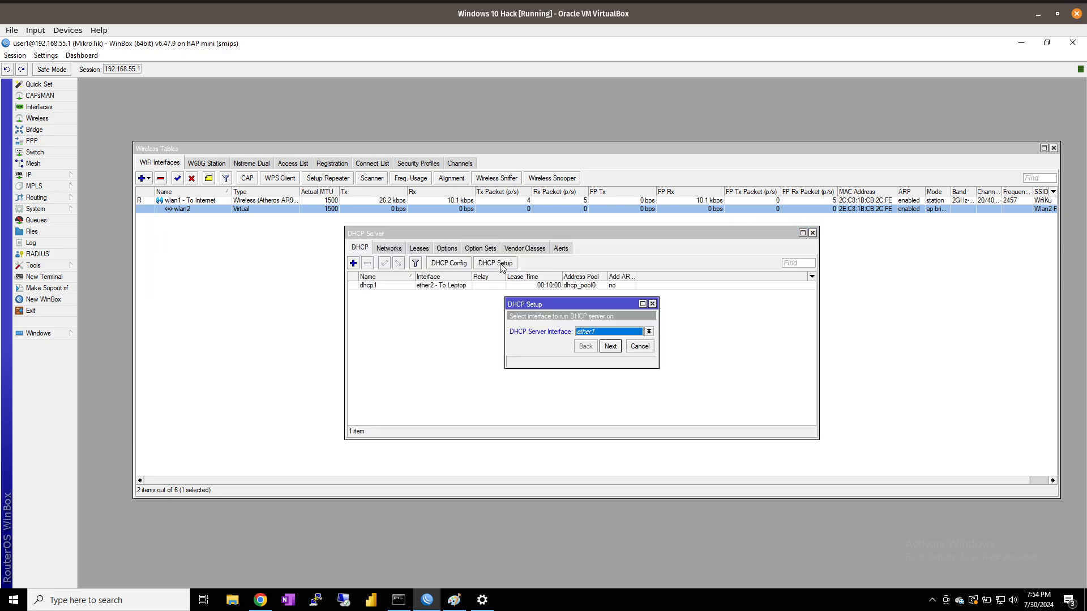
pyautogui.click(604, 331)
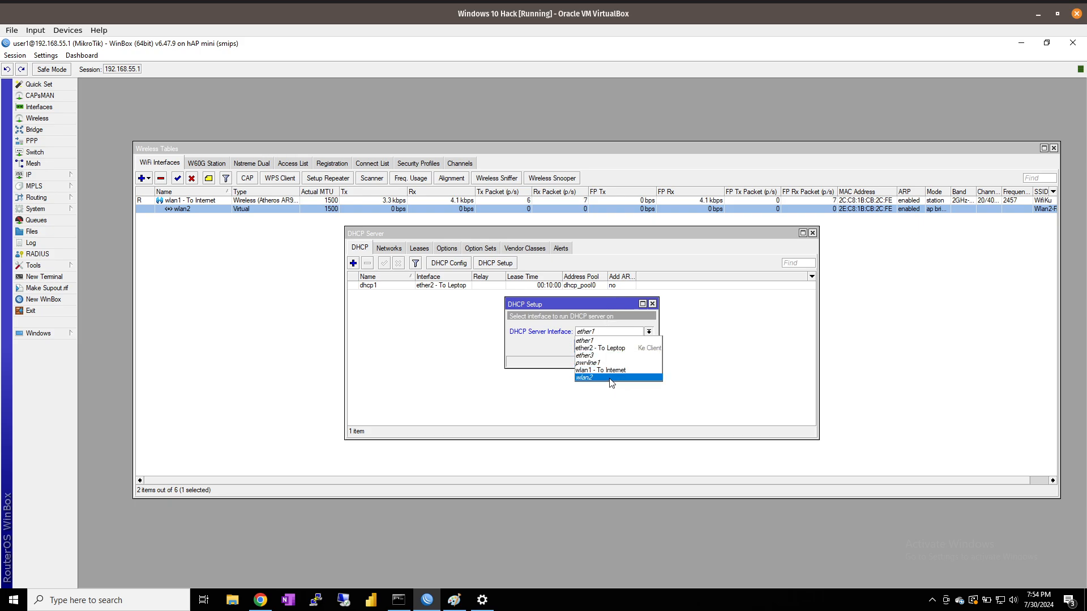
pyautogui.click(610, 380)
pyautogui.click(610, 346)
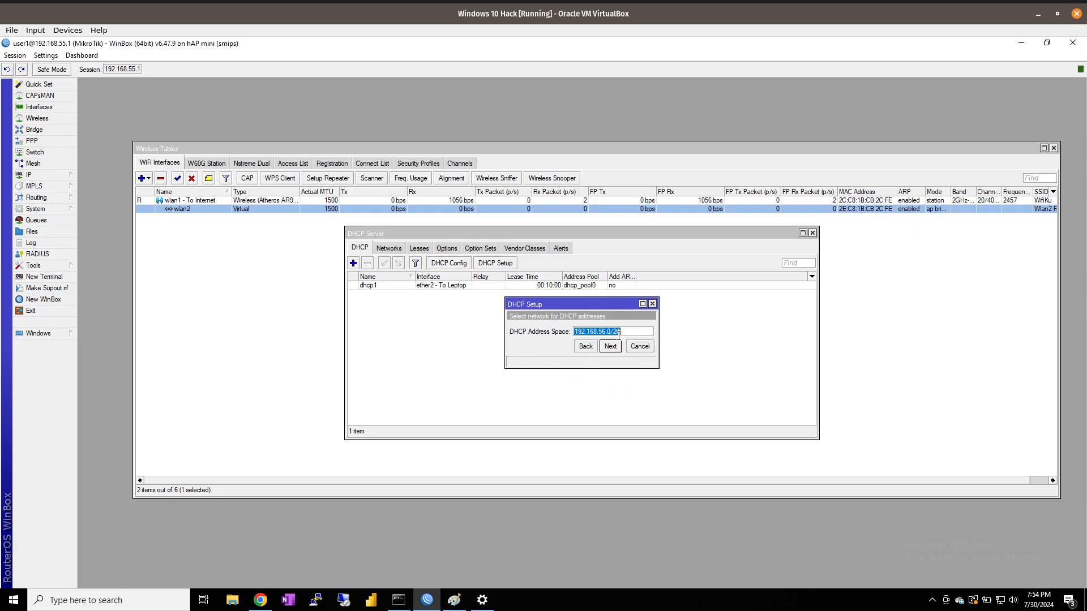
# - Complete the DHCP setup with address space 192.168.56.0/24, pool 192.168.56.2-192.168.56.254 and lease time 00:10:00, keeping the other proposed values
pyautogui.moveTo(621, 331); pyautogui.dragTo(533, 331)
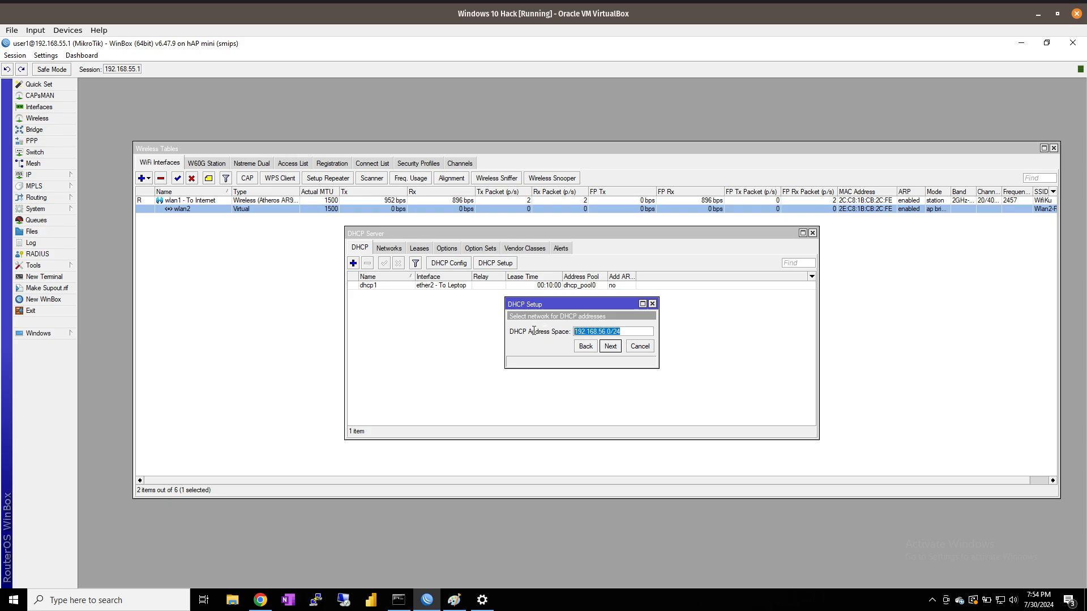
pyautogui.click(610, 346)
pyautogui.click(610, 346)
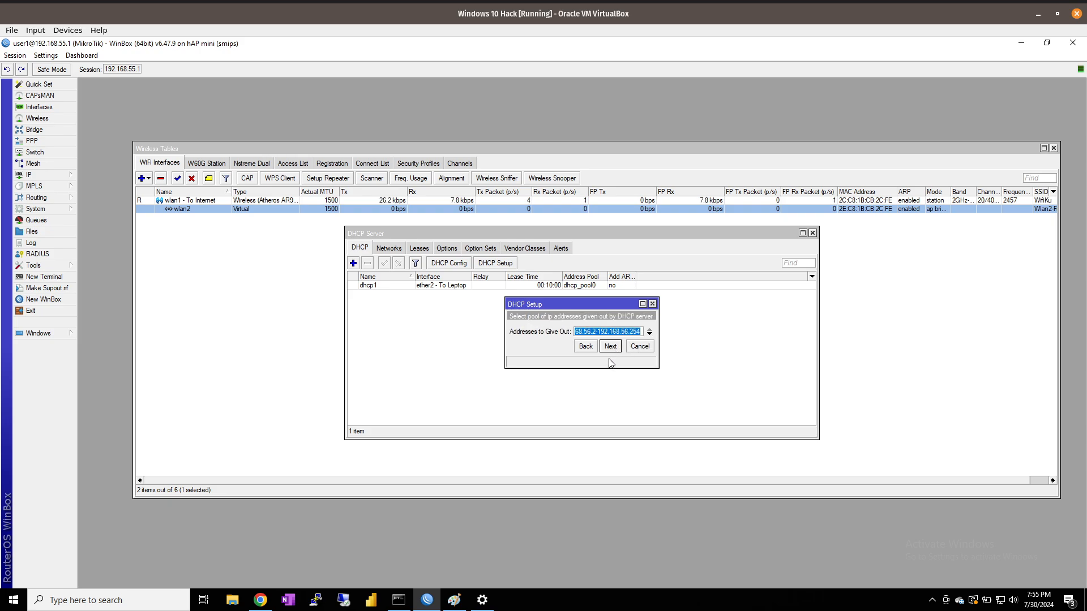
pyautogui.click(610, 348)
pyautogui.click(610, 347)
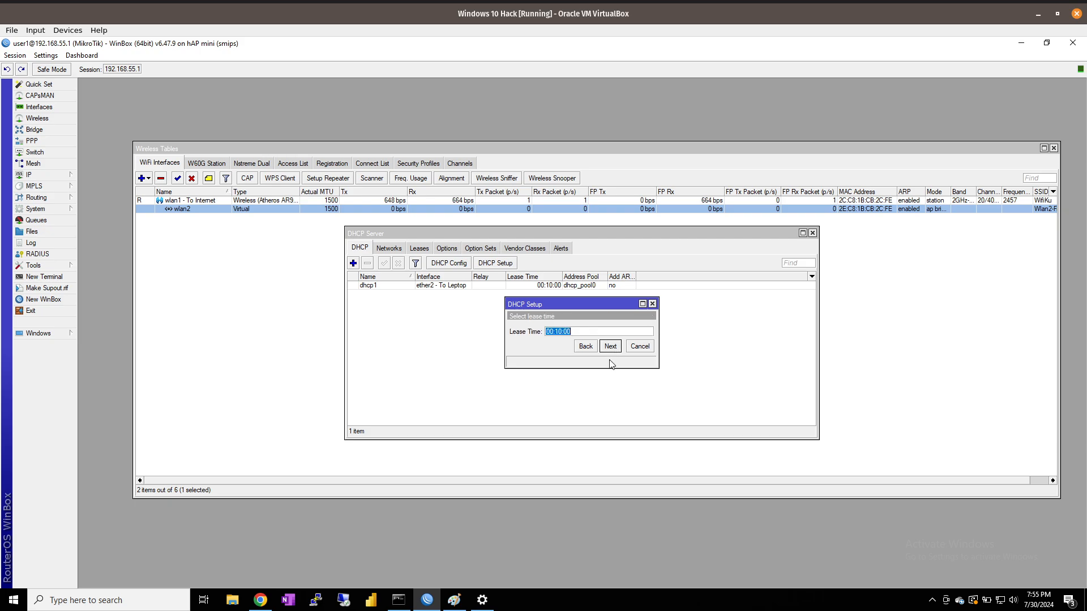
pyautogui.click(611, 347)
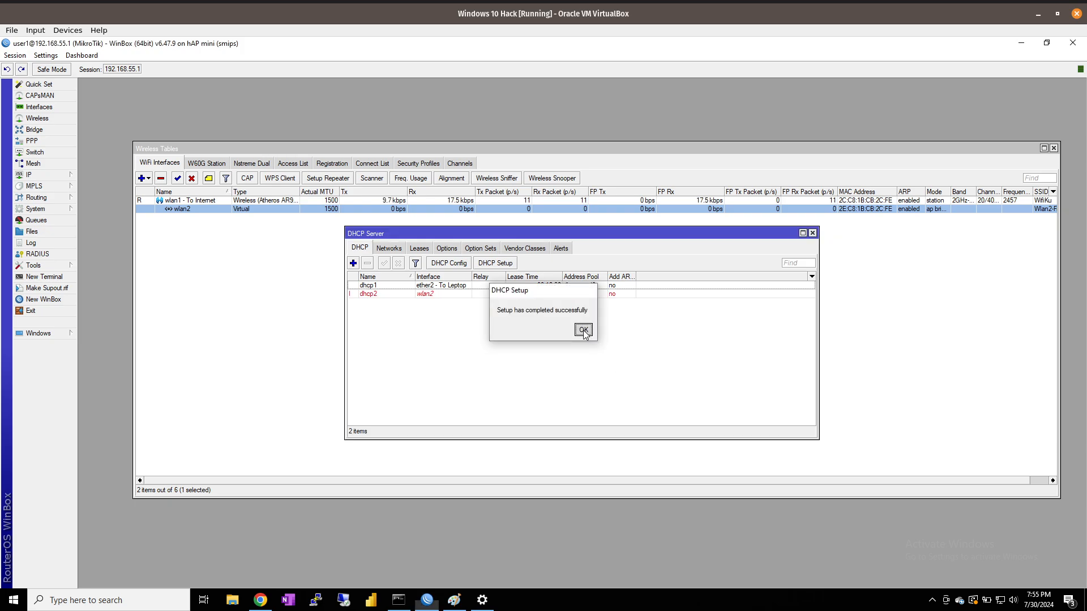
pyautogui.click(580, 329)
# - Examine the wlan2 entry in the DHCP server list
pyautogui.click(455, 295)
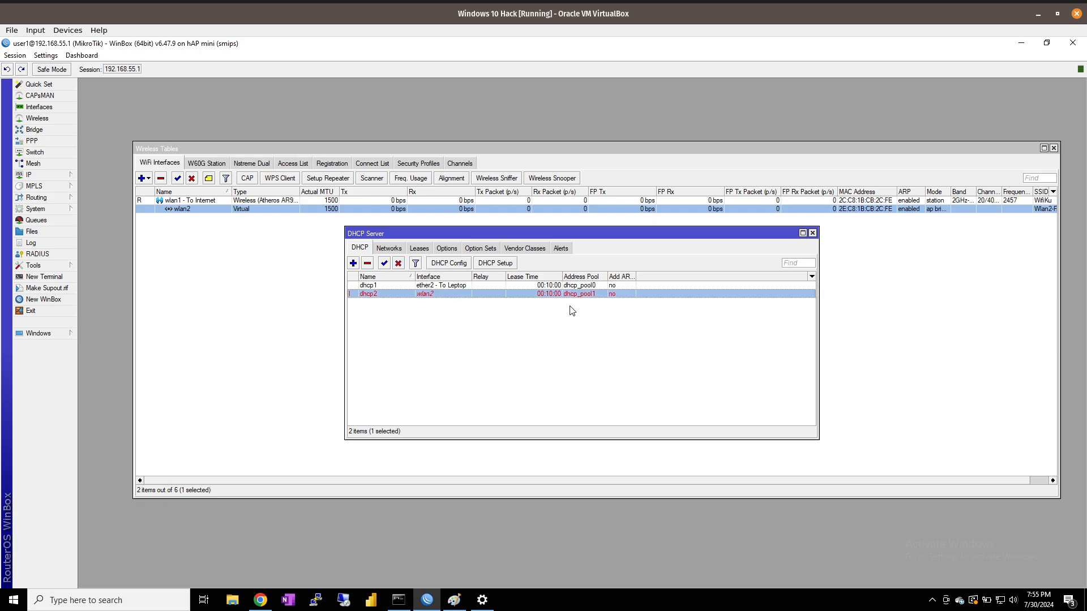
pyautogui.click(559, 343)
pyautogui.click(412, 294)
pyautogui.click(395, 321)
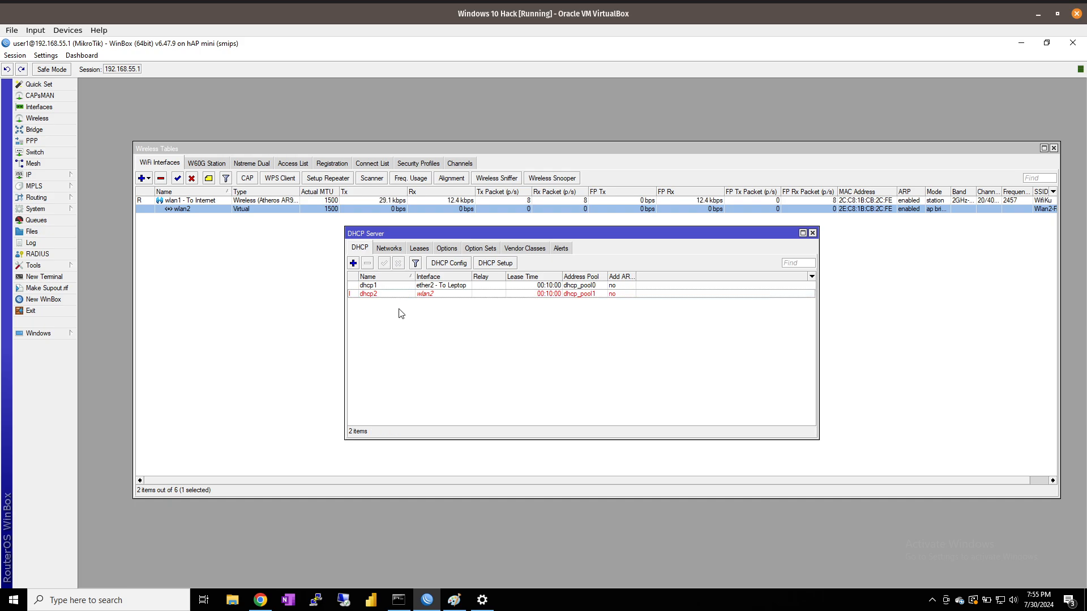
pyautogui.click(403, 295)
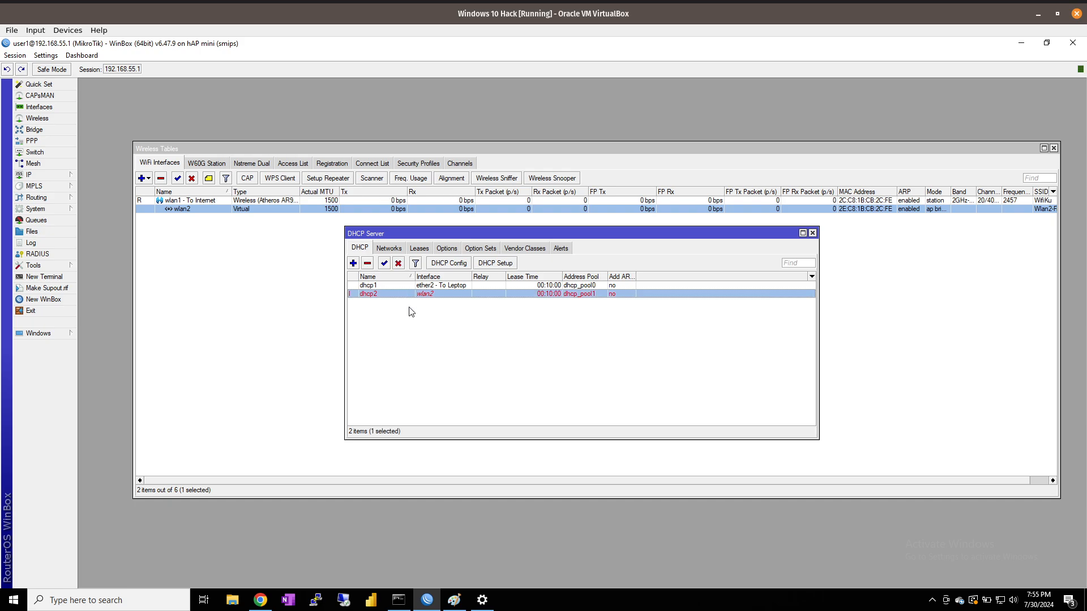
pyautogui.click(538, 408)
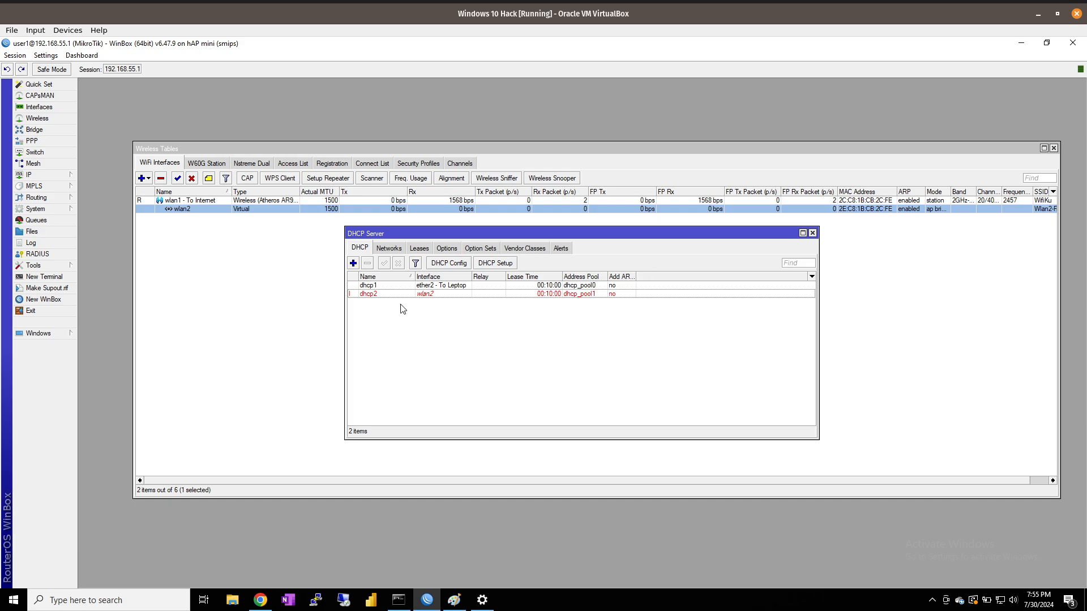
pyautogui.click(414, 295)
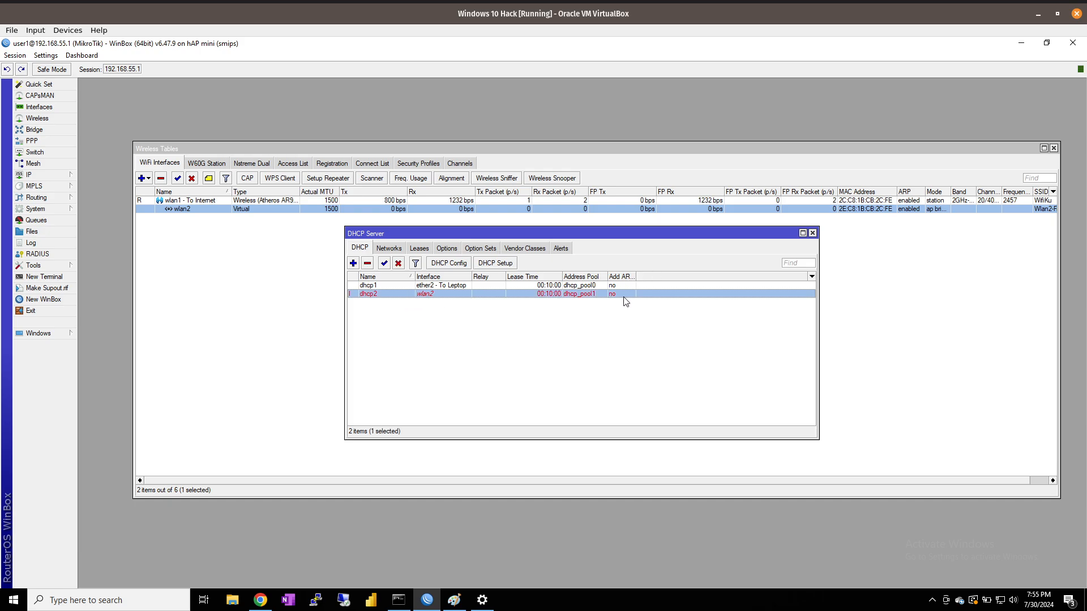
# - Connect the host computer to the Wlan2-Free Wi-Fi network and check its connection status
pyautogui.click(1064, 3)
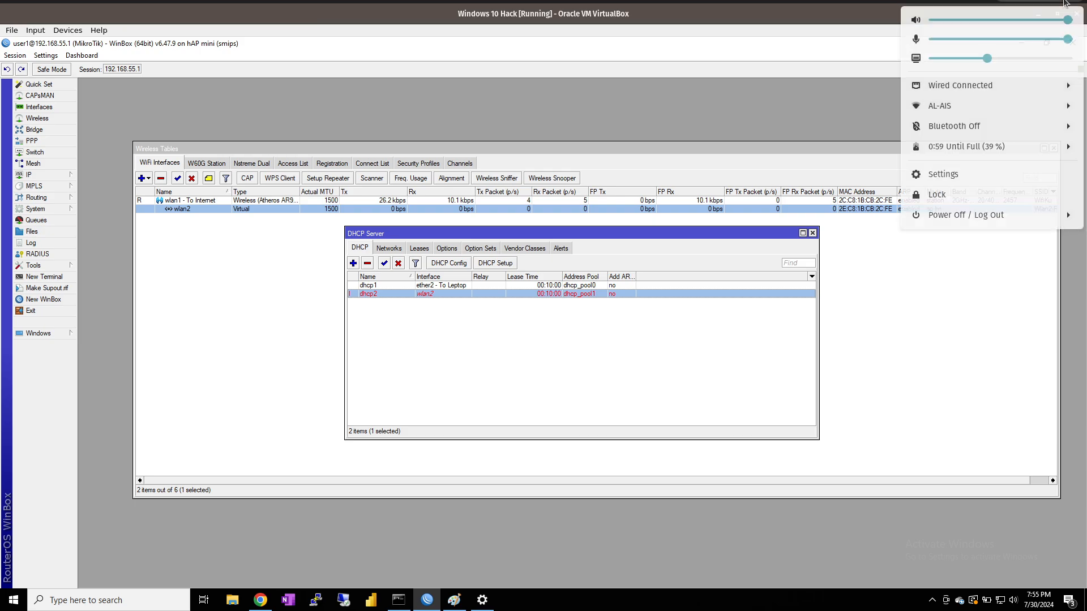
pyautogui.click(943, 111)
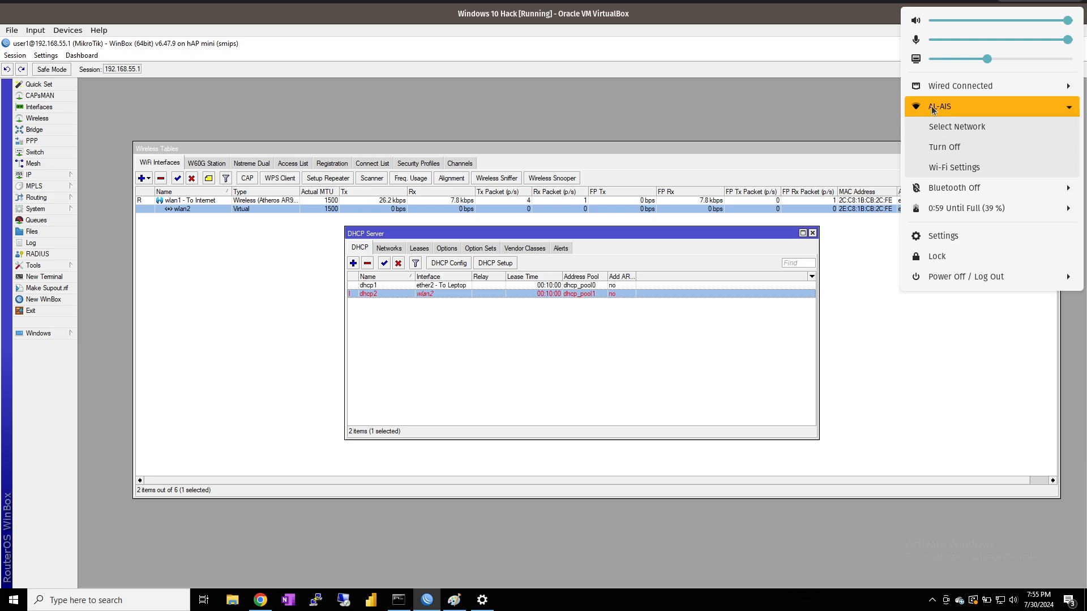
pyautogui.click(966, 127)
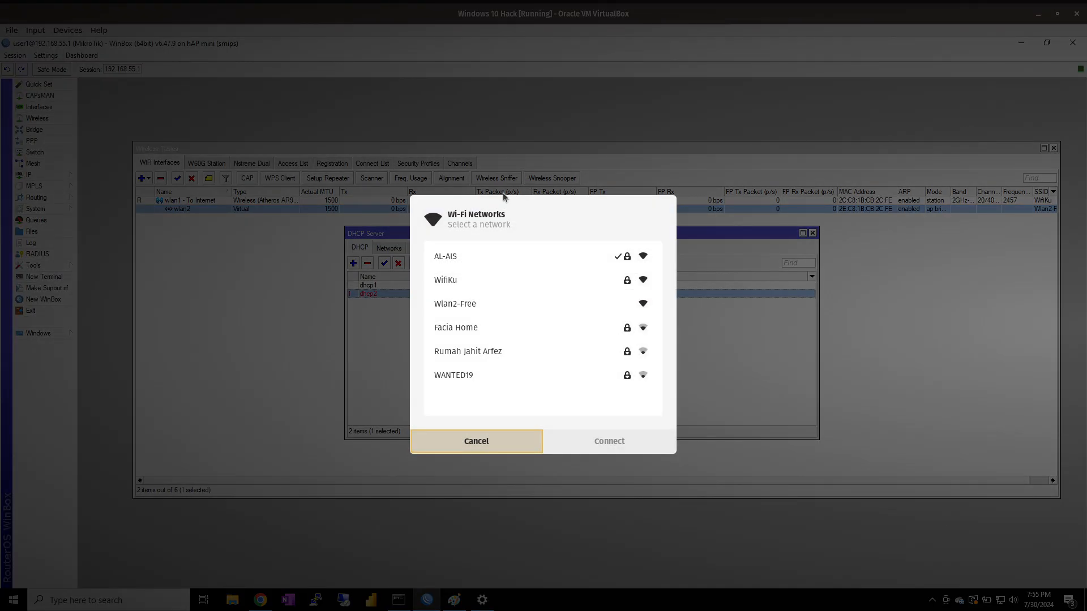
pyautogui.click(473, 307)
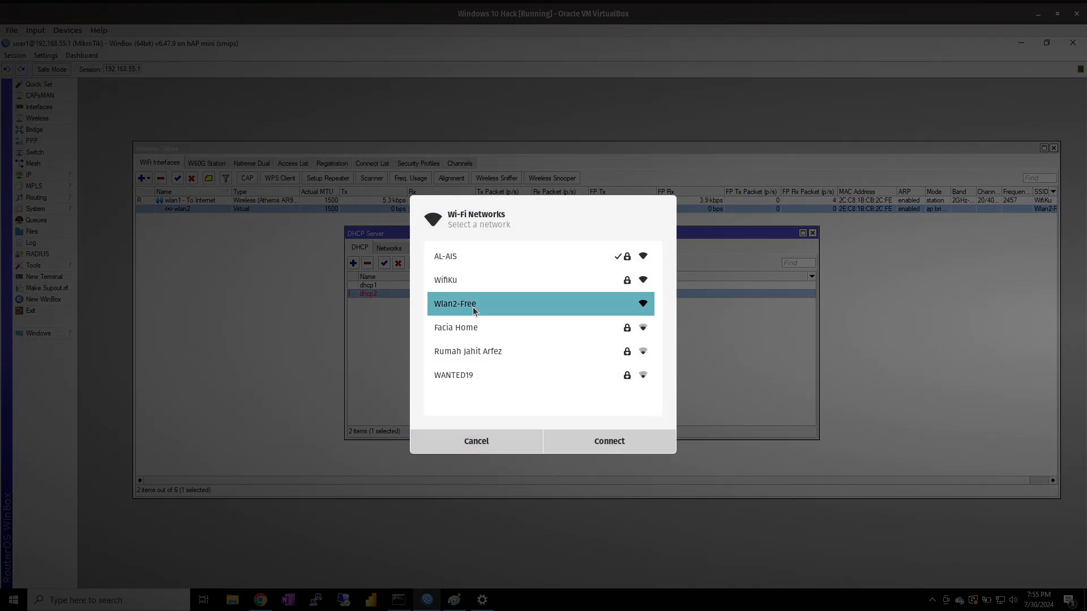
pyautogui.click(610, 445)
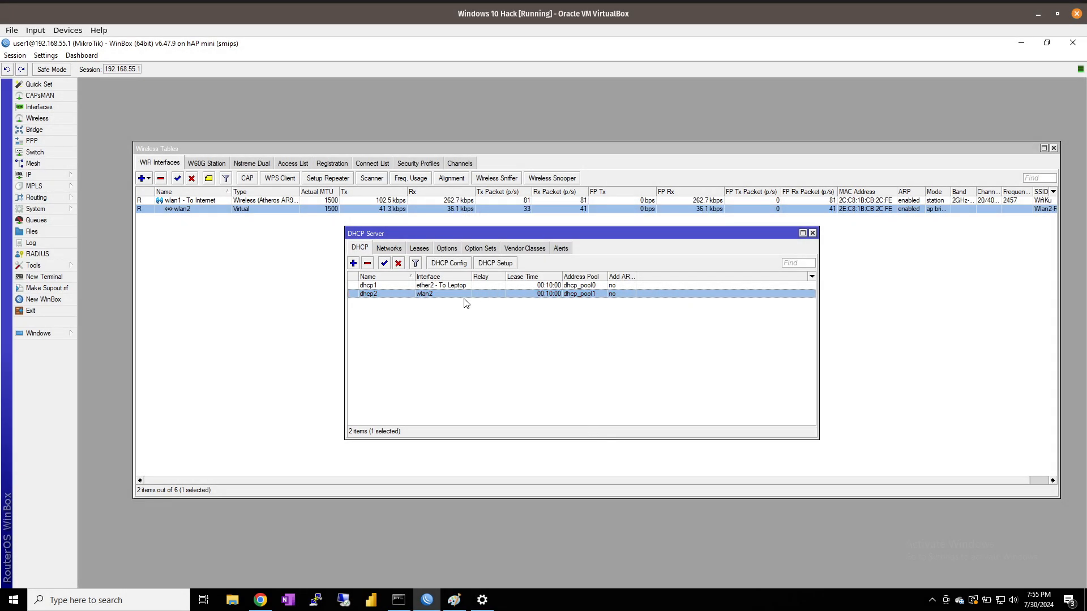
pyautogui.click(1056, 4)
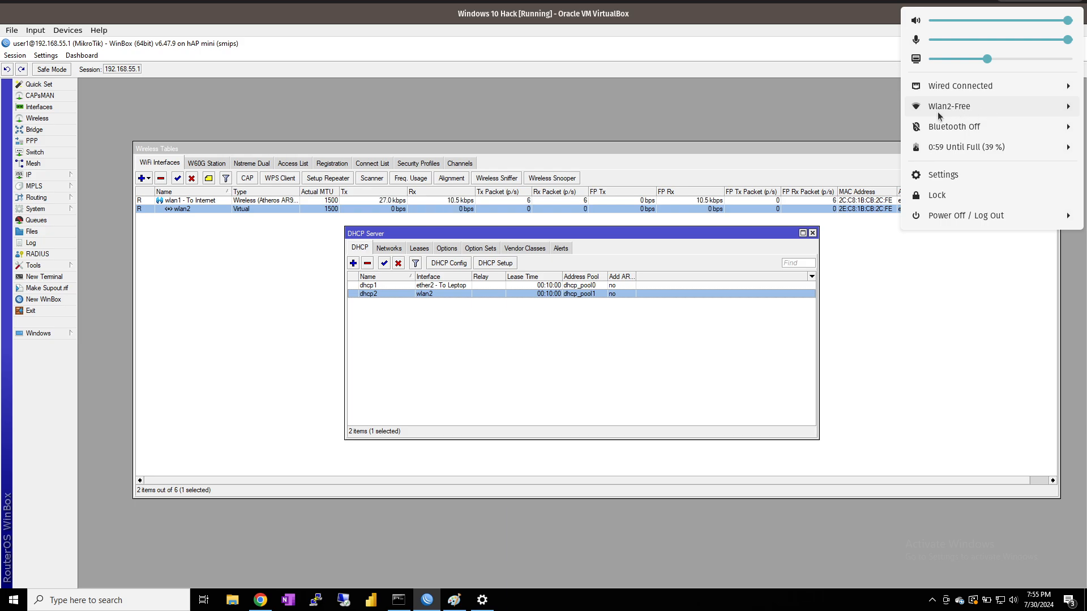
pyautogui.click(636, 316)
# - Switch to the host computer's terminal and run ifconfig to list its network interfaces
pyautogui.click(398, 600)
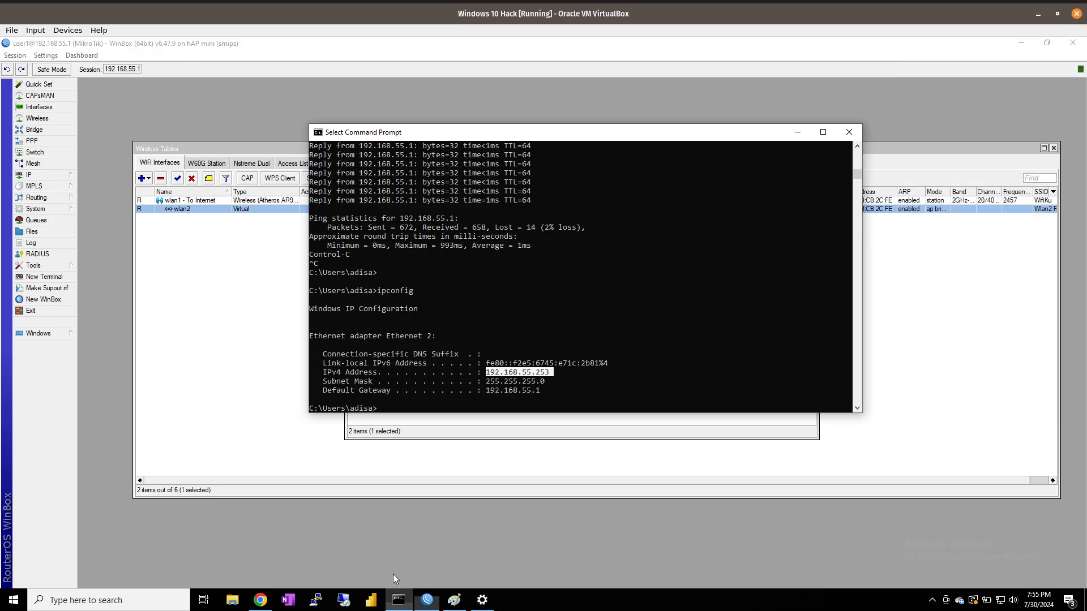
pyautogui.write('ip')
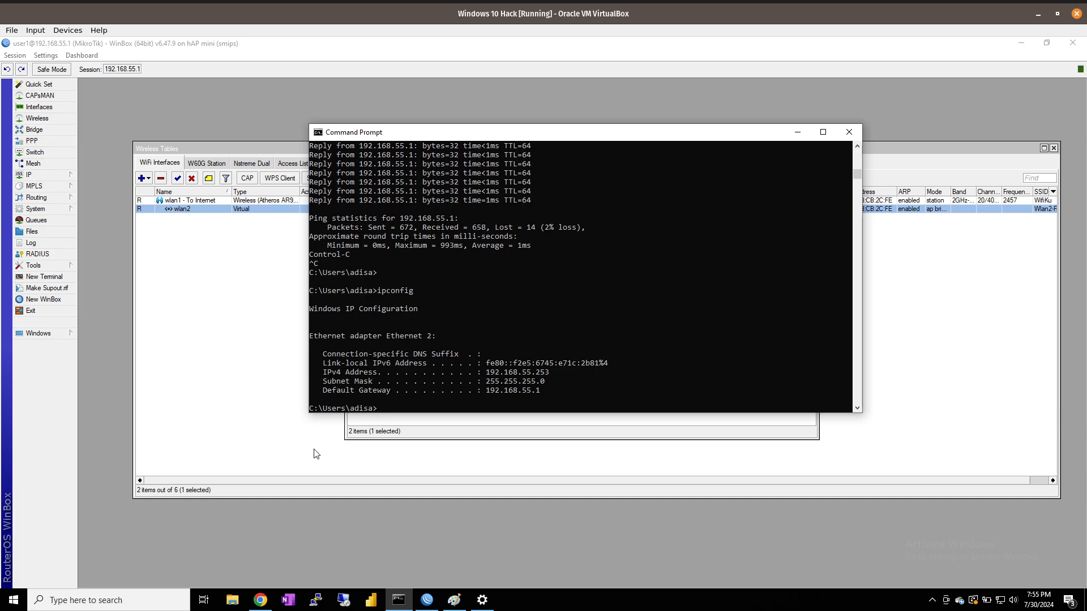
pyautogui.hotkey('alt', 'Tab')
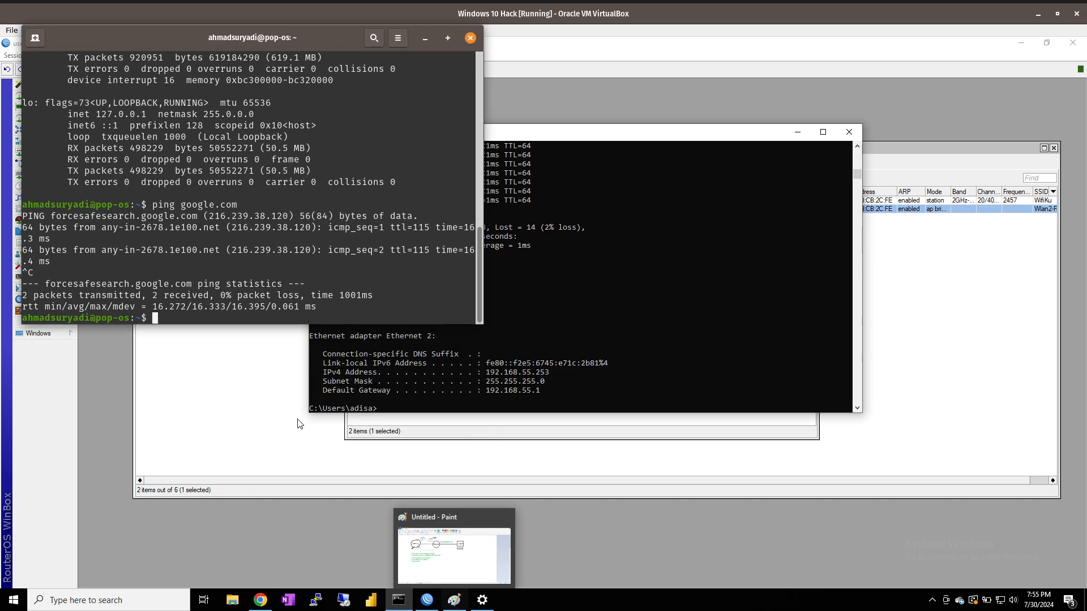
pyautogui.write('ifconf')
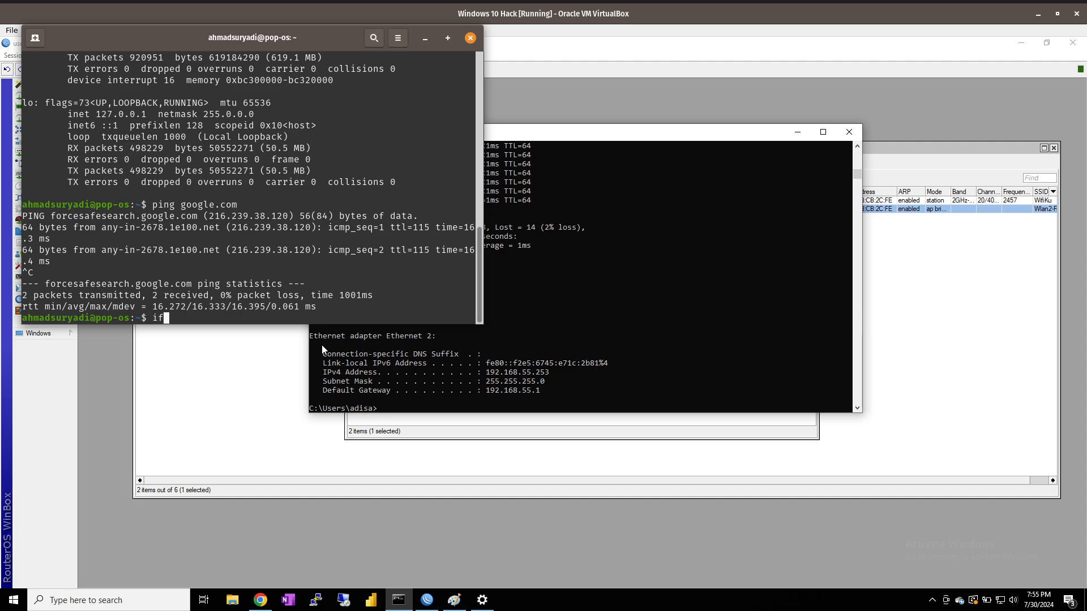
pyautogui.write('ig')
pyautogui.press('Return')
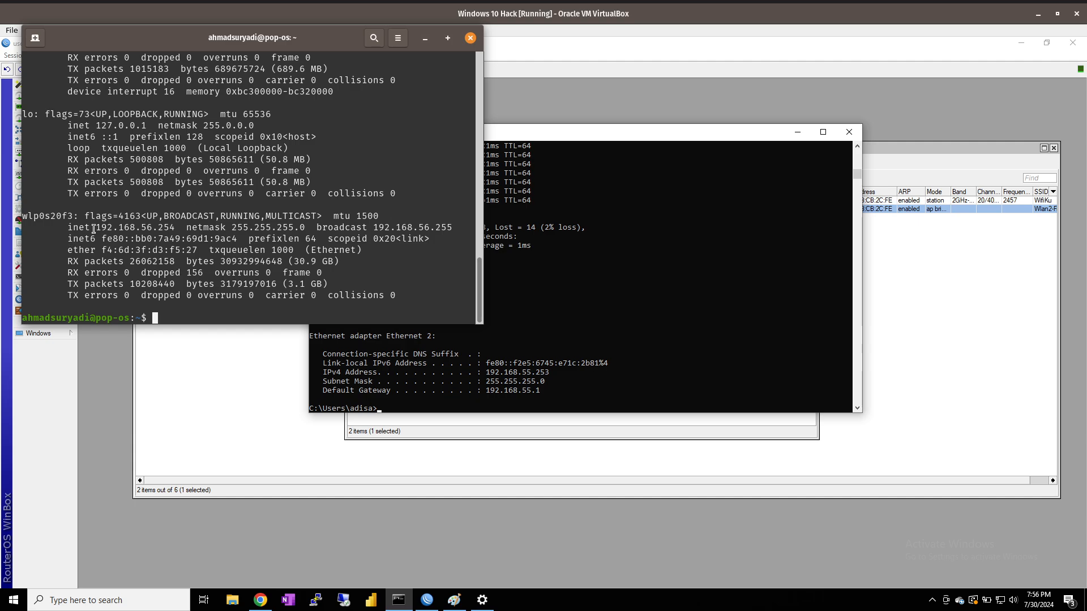
# - Compare the host's wireless and wired IP addresses in the ifconfig output, and return to WinBox's DHCP server list
pyautogui.moveTo(95, 227); pyautogui.dragTo(176, 224)
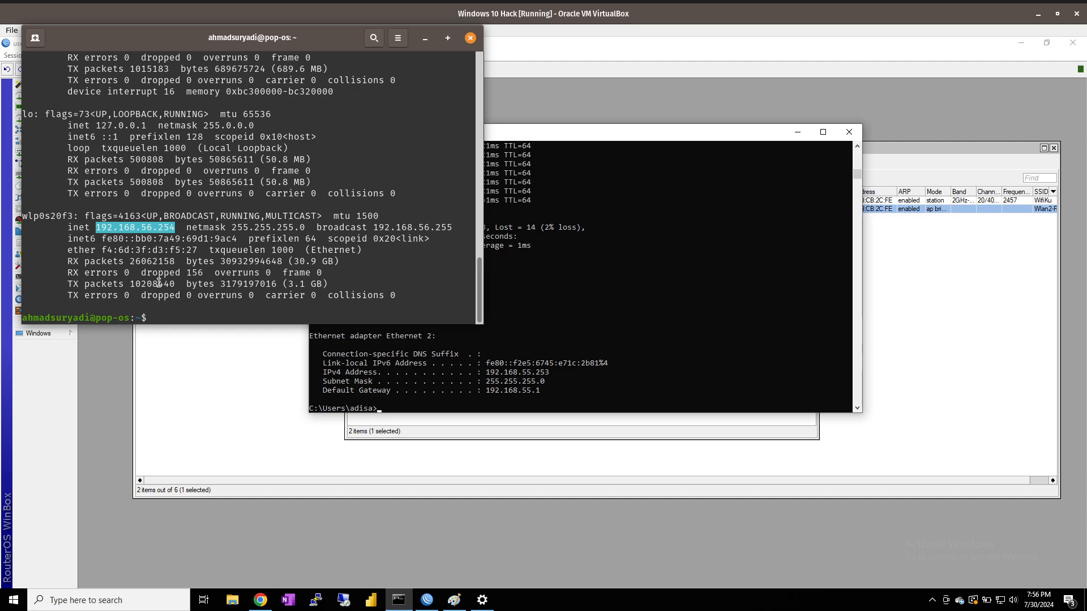
pyautogui.scroll(2, 185, 261)
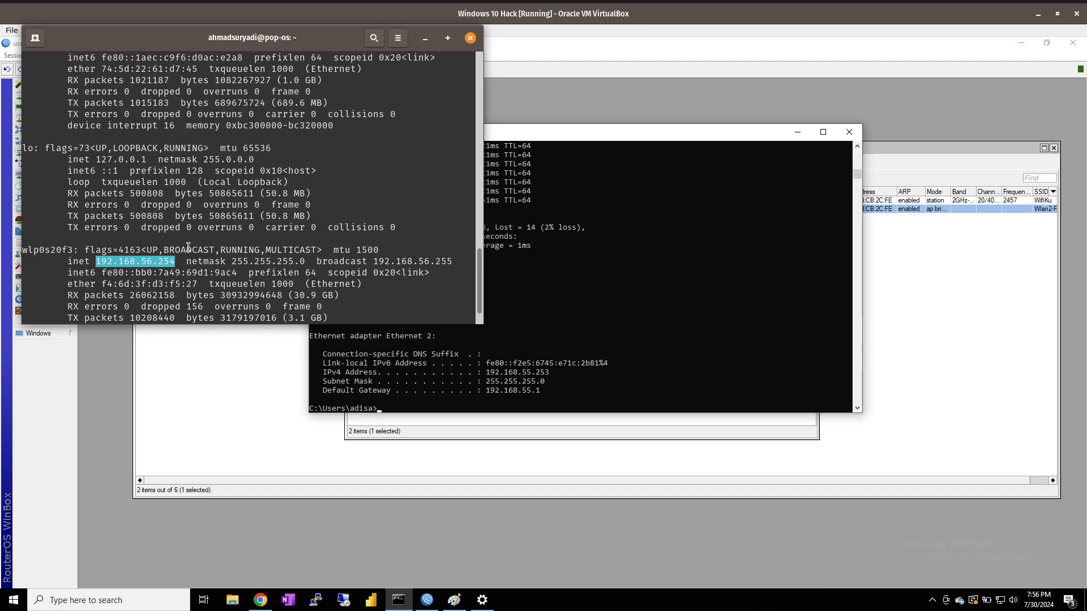
pyautogui.scroll(1, 181, 288)
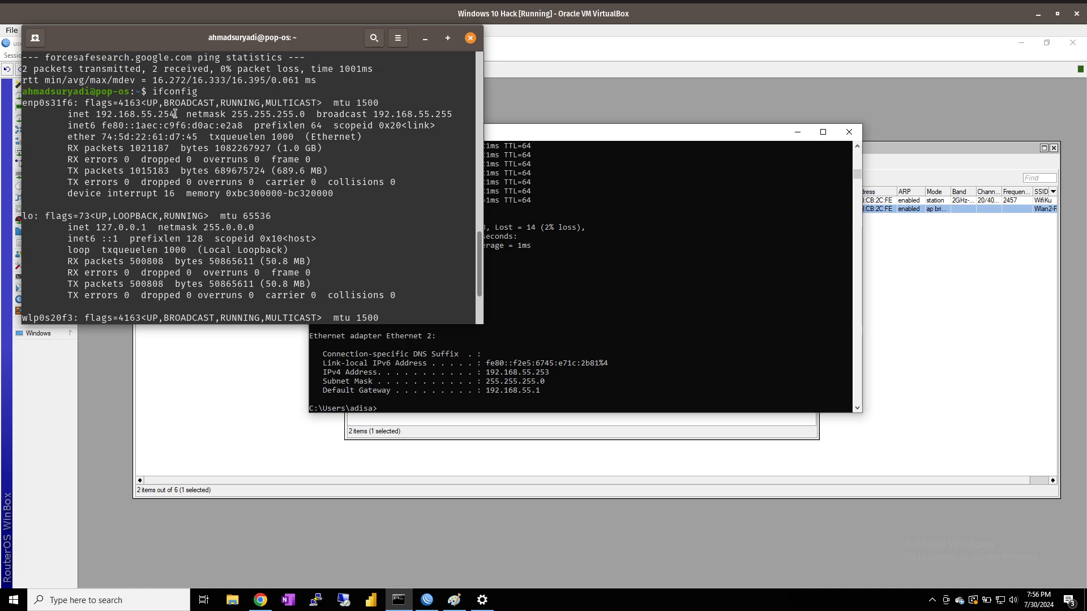
pyautogui.moveTo(175, 114); pyautogui.dragTo(96, 114)
pyautogui.scroll(-3, 278, 205)
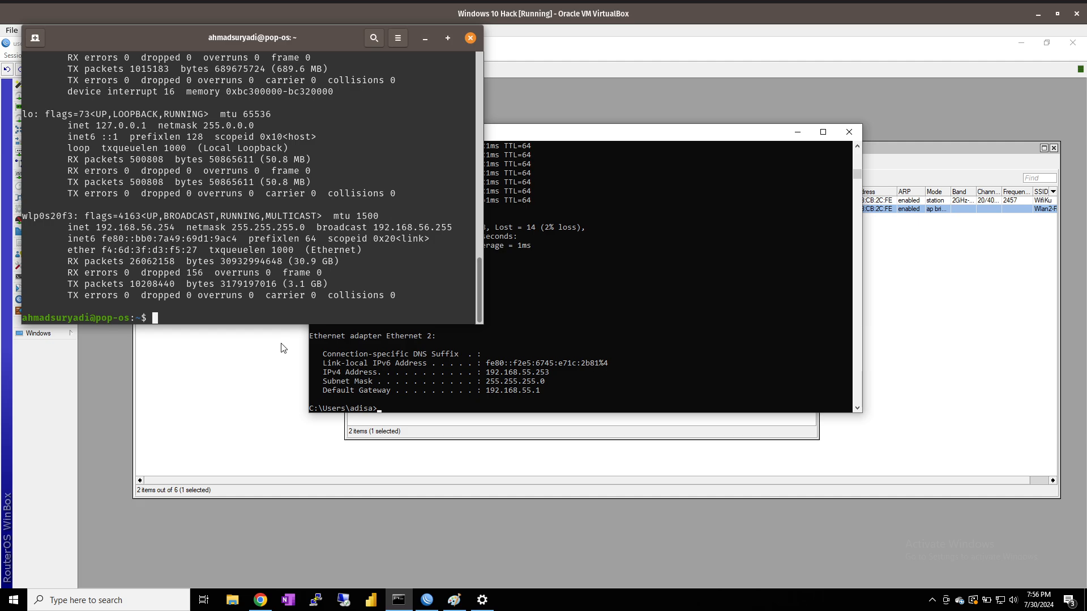
pyautogui.click(477, 434)
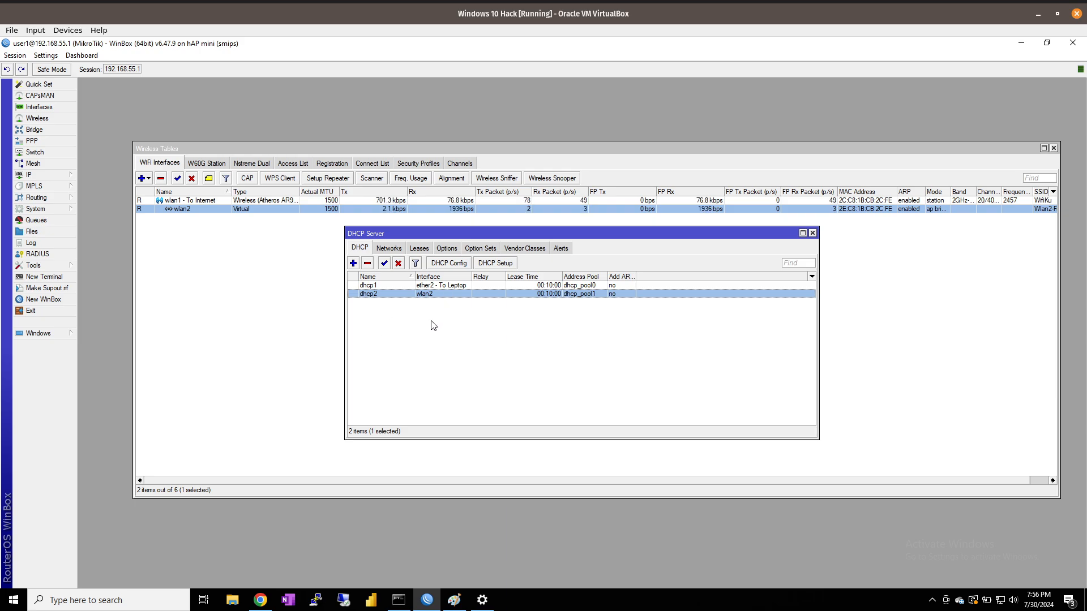
# - Create a new wireless security profile named wlan2-free with its mode set to dynamic keys
pyautogui.click(243, 237)
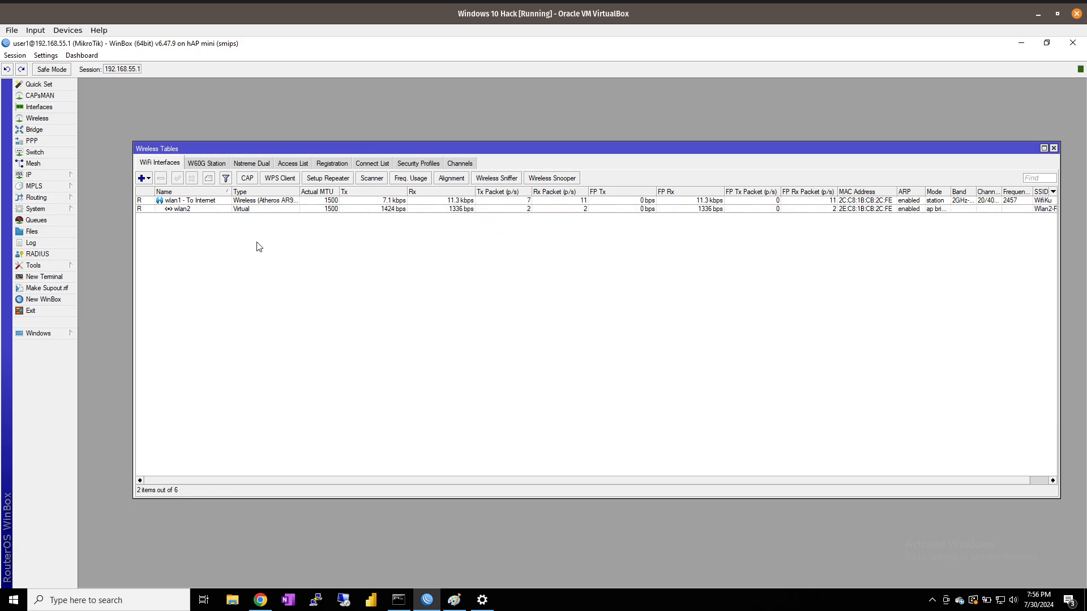
pyautogui.click(423, 166)
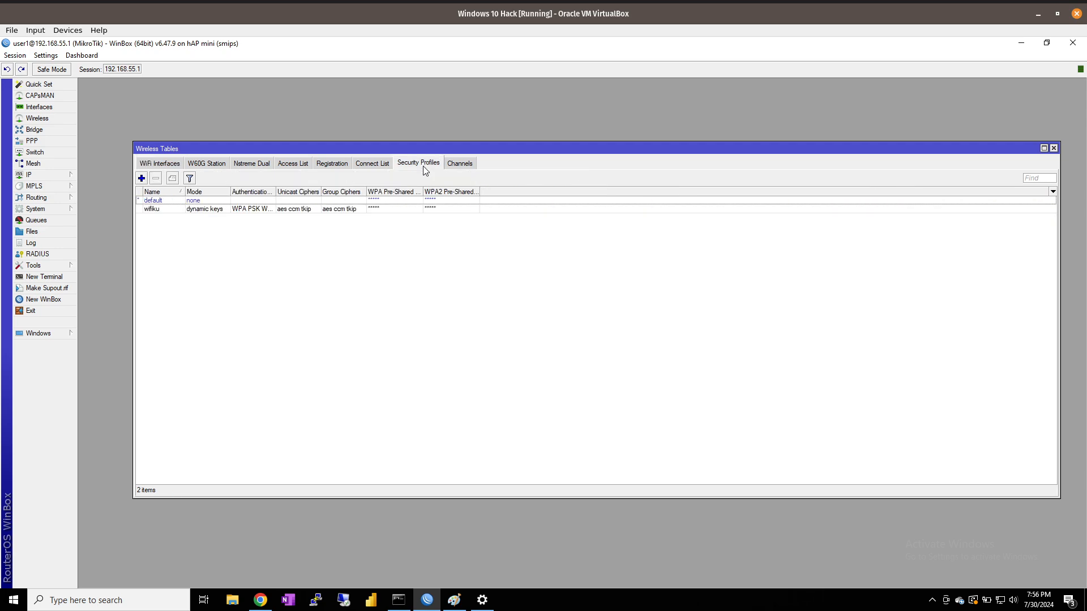
pyautogui.click(255, 207)
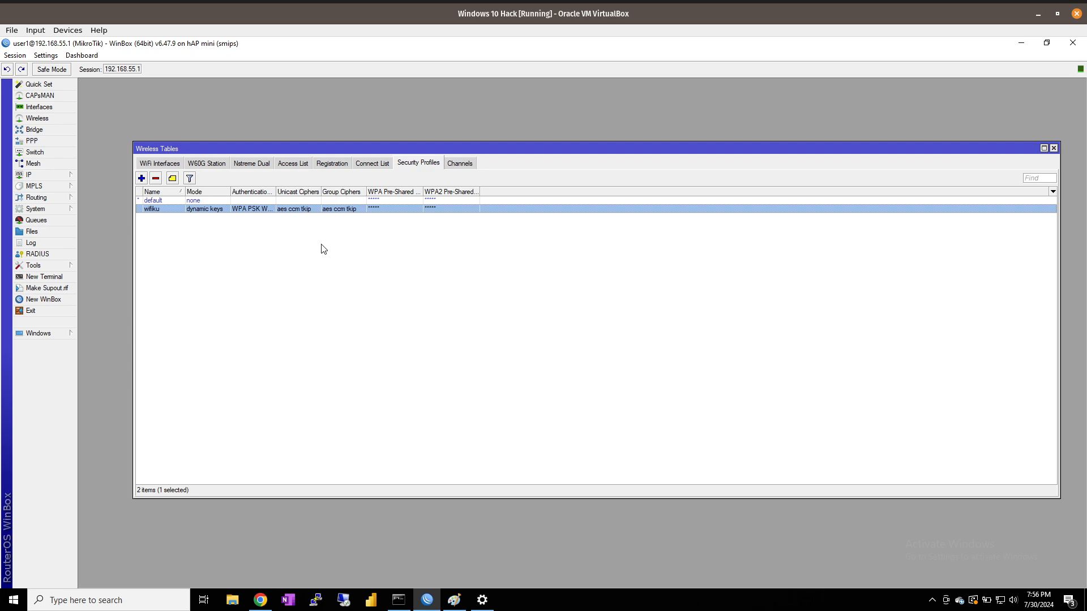
pyautogui.click(141, 179)
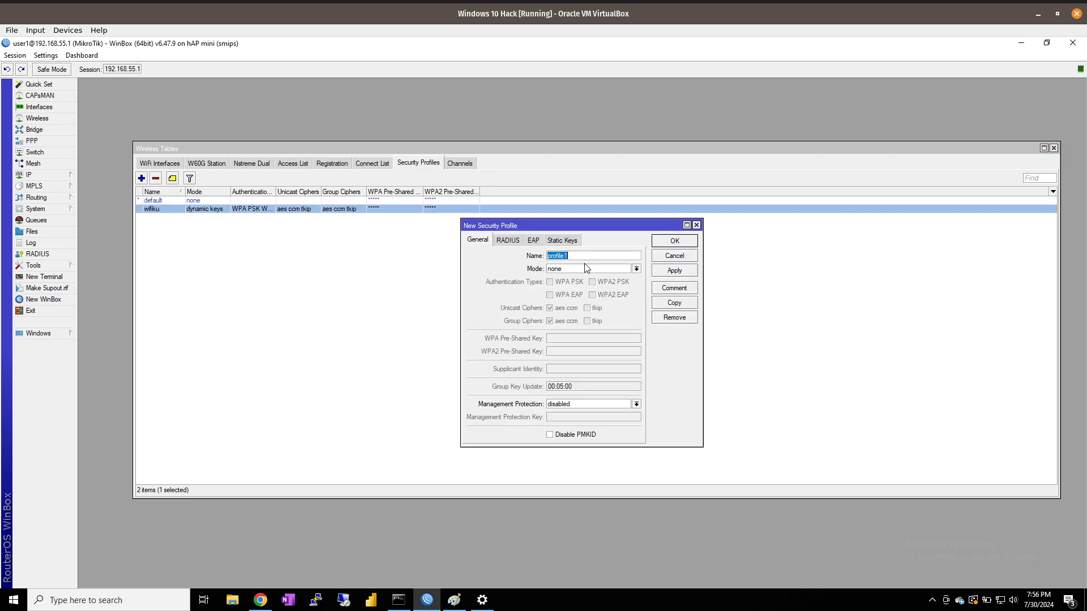
pyautogui.write('wlan2-free')
pyautogui.click(579, 270)
pyautogui.click(589, 283)
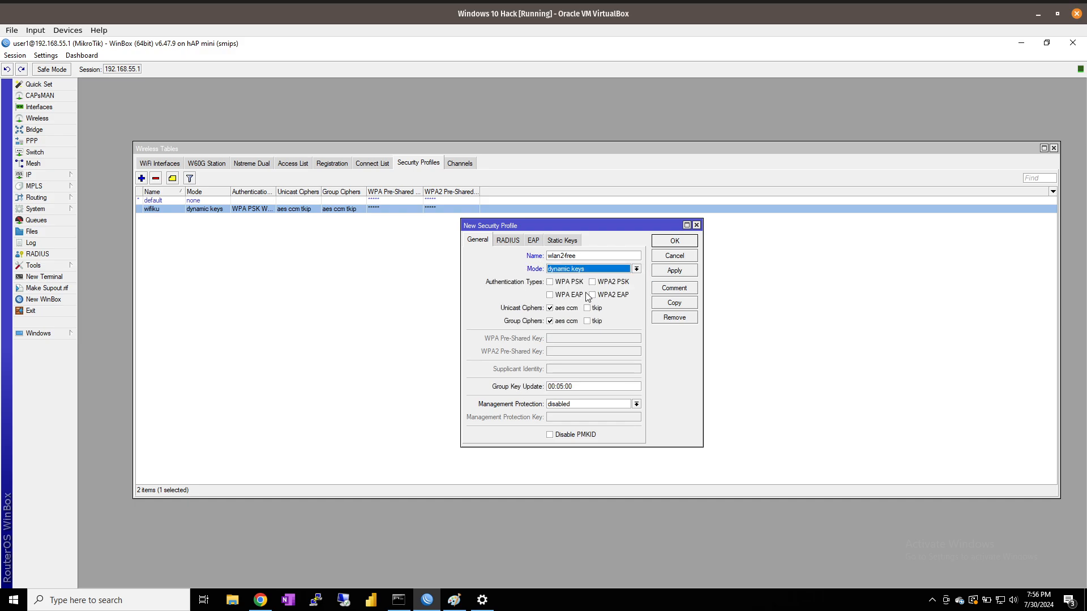
# - Enable WPA PSK and WPA2 PSK, enter the pre-shared keys, add tkip to the unicast and group ciphers, and save the profile
pyautogui.click(566, 283)
pyautogui.click(612, 282)
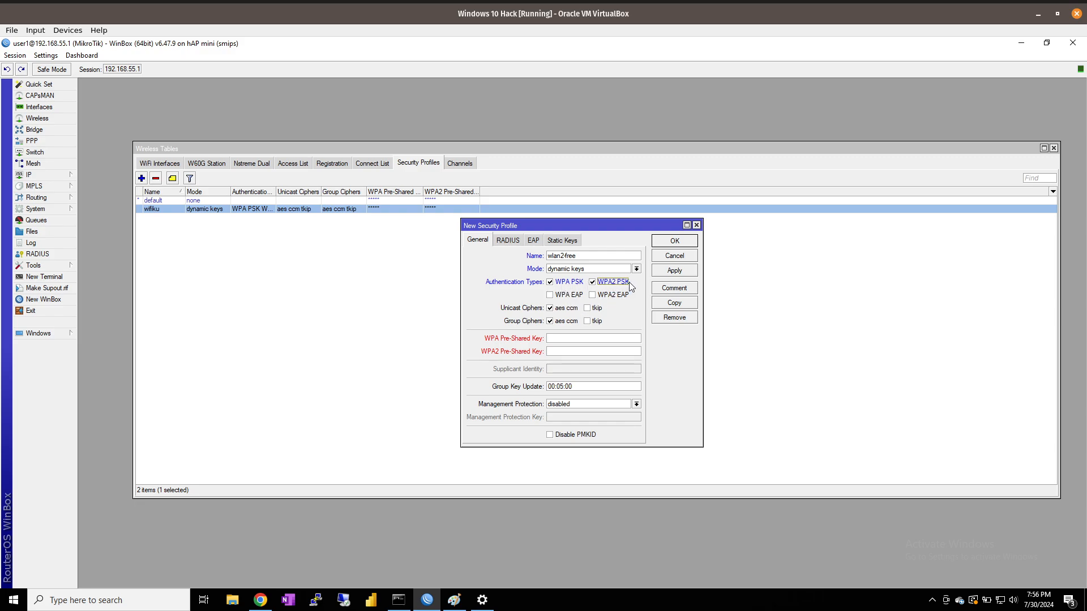
pyautogui.click(581, 340)
pyautogui.click(587, 308)
pyautogui.click(587, 321)
pyautogui.click(667, 271)
pyautogui.click(679, 243)
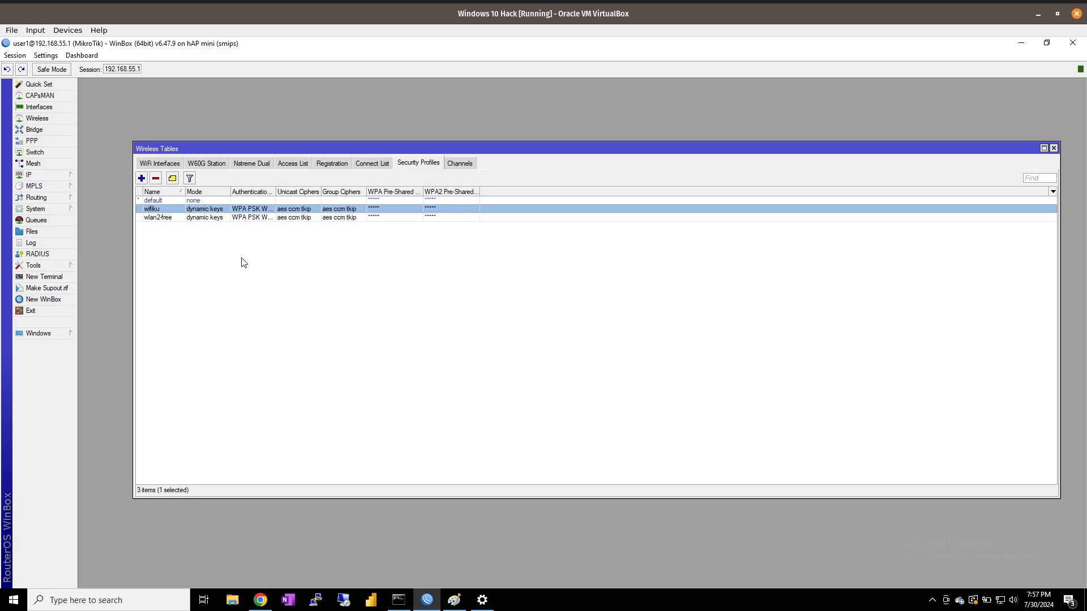
# - Assign the wlan2-free security profile to the wlan2 virtual interface and save it
pyautogui.click(170, 218)
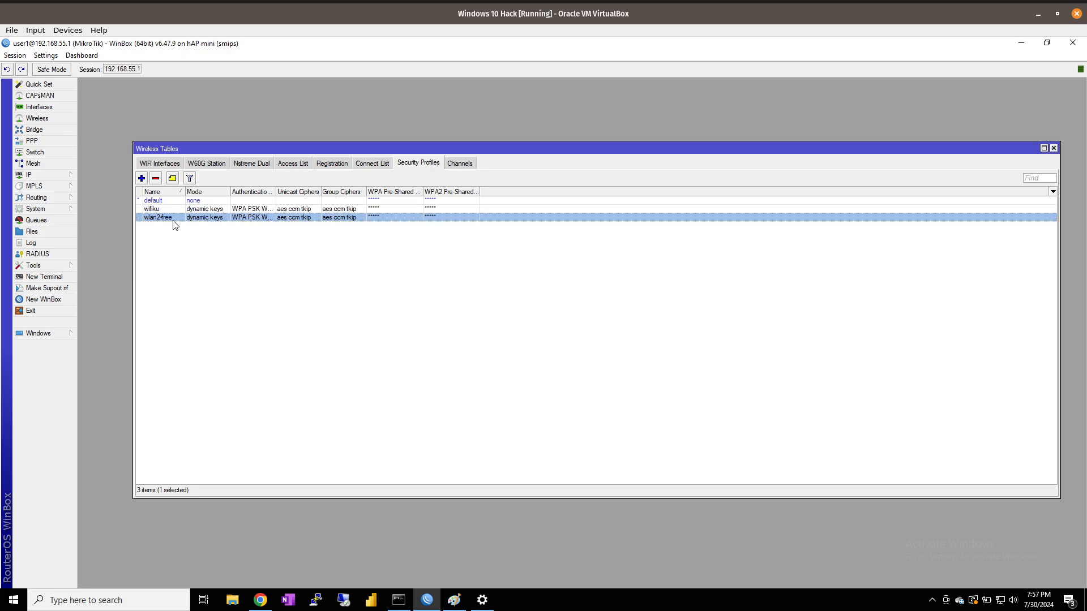
pyautogui.click(162, 164)
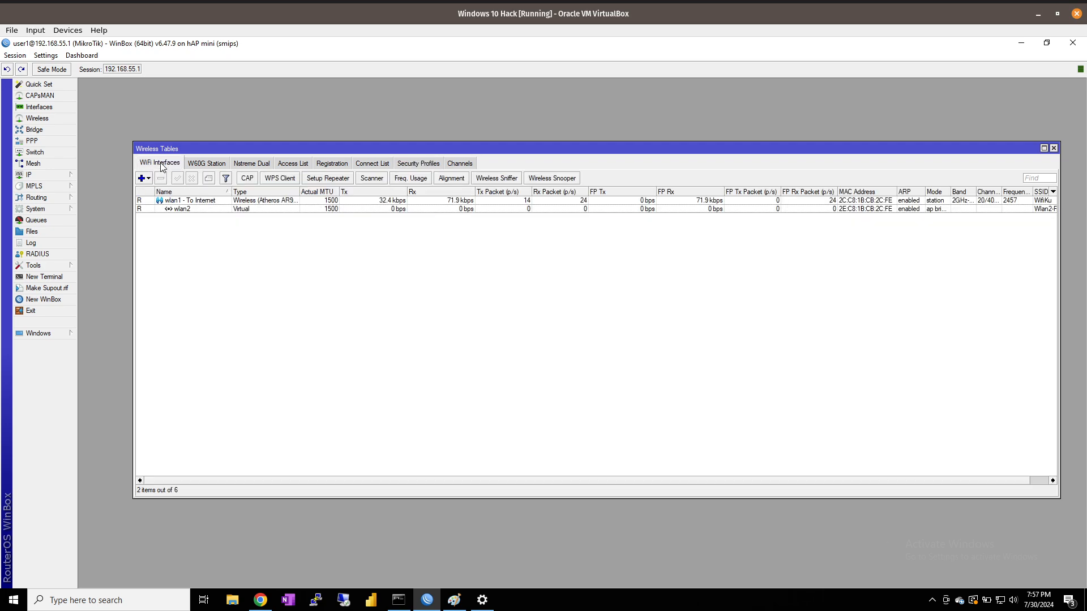
pyautogui.doubleClick(192, 210)
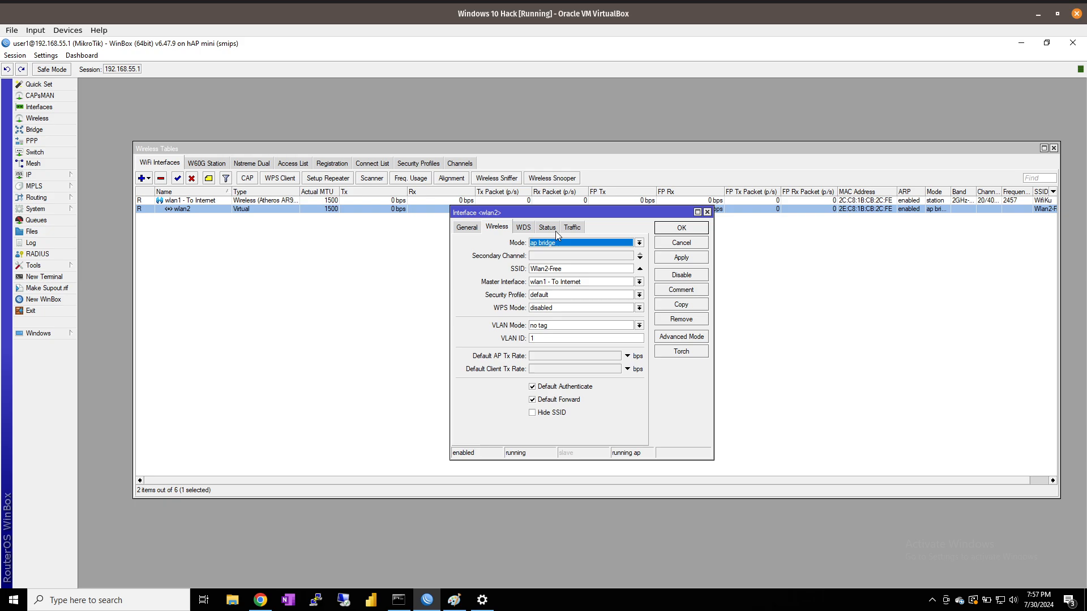
pyautogui.click(562, 294)
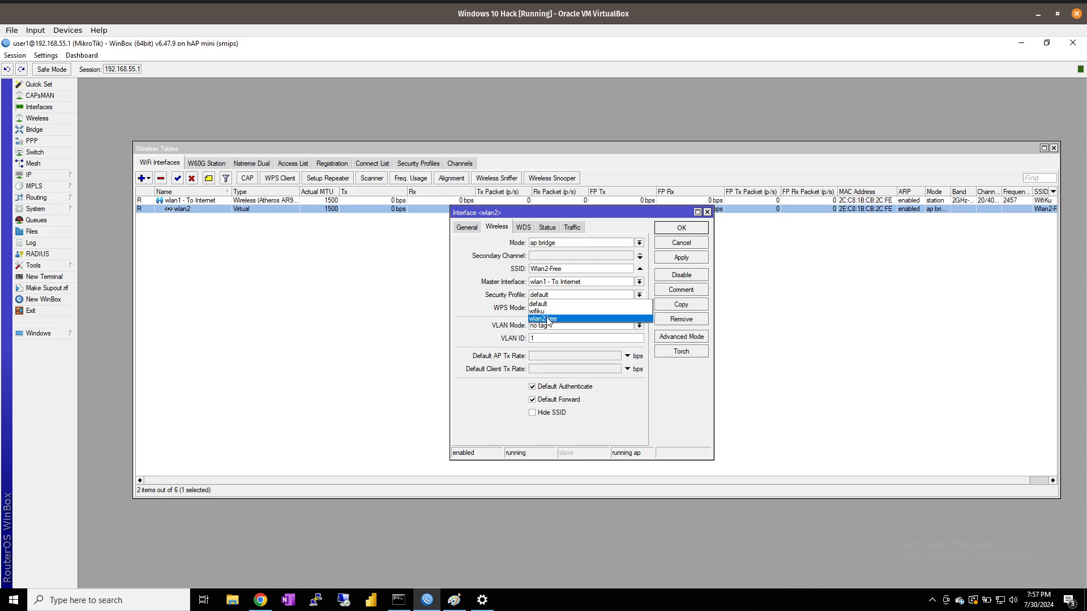
pyautogui.click(546, 320)
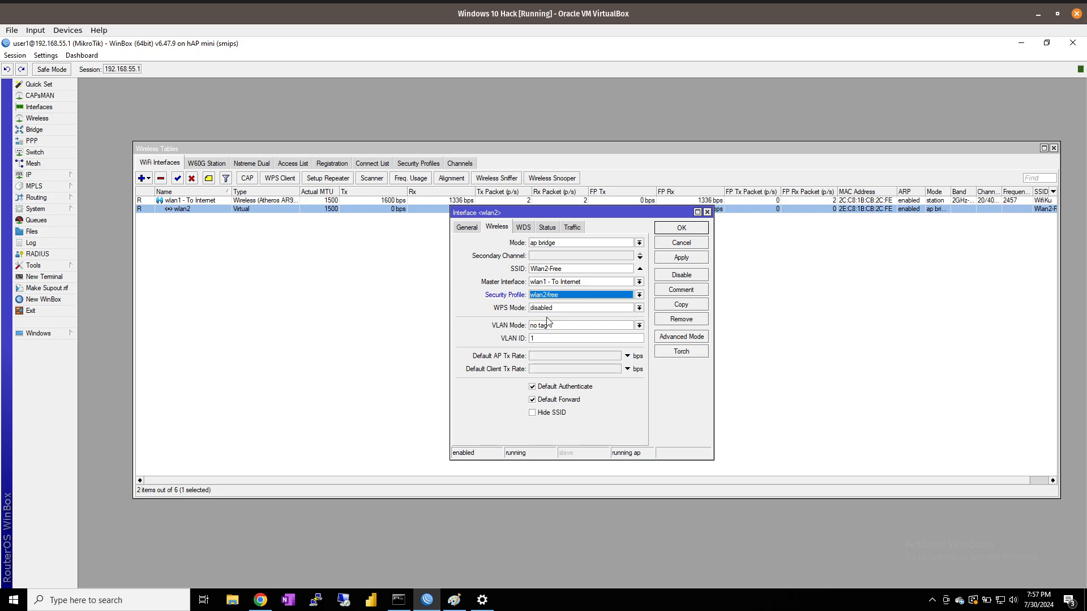
pyautogui.click(682, 258)
pyautogui.click(681, 228)
pyautogui.click(502, 341)
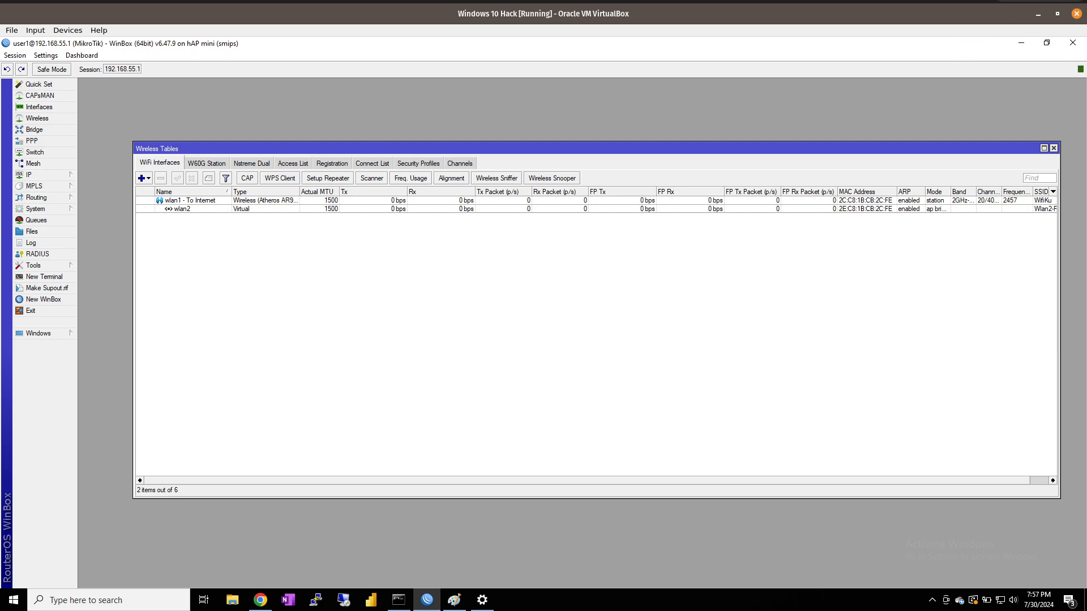
pyautogui.click(1049, 2)
pyautogui.click(962, 108)
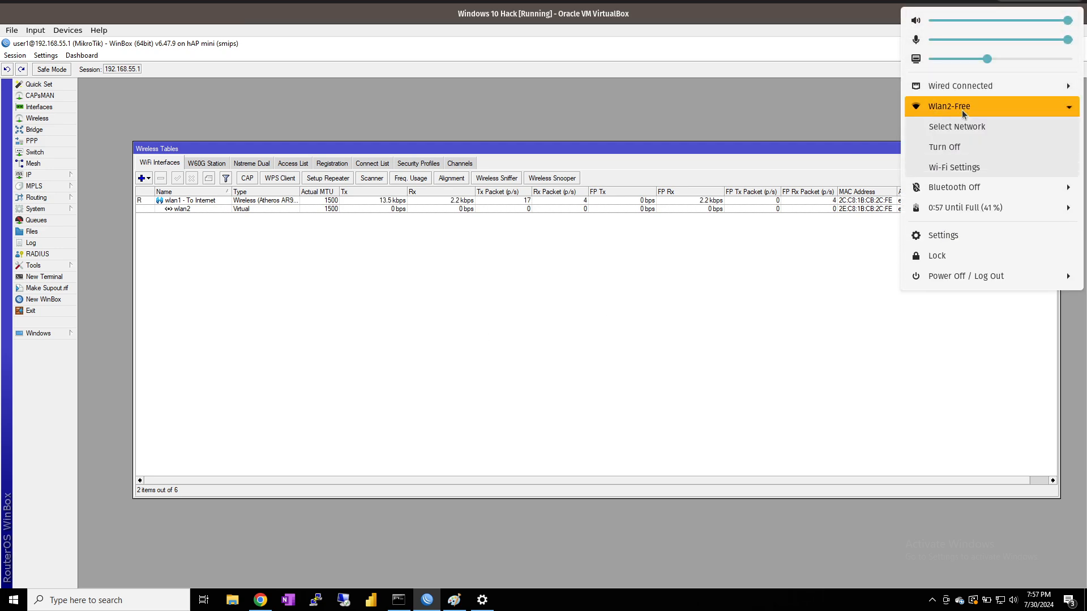
pyautogui.click(968, 126)
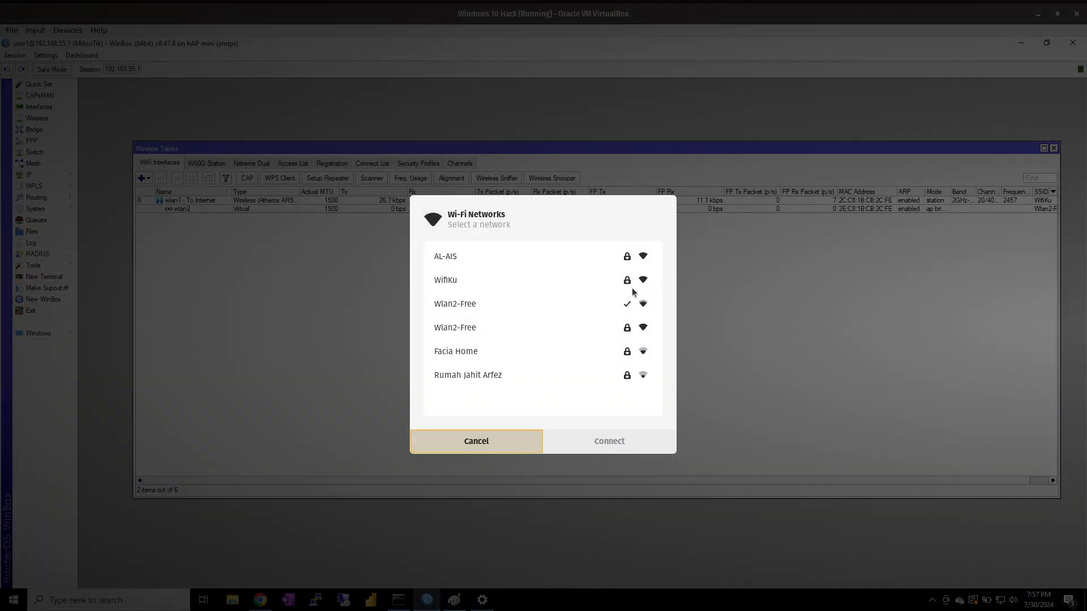
pyautogui.click(522, 303)
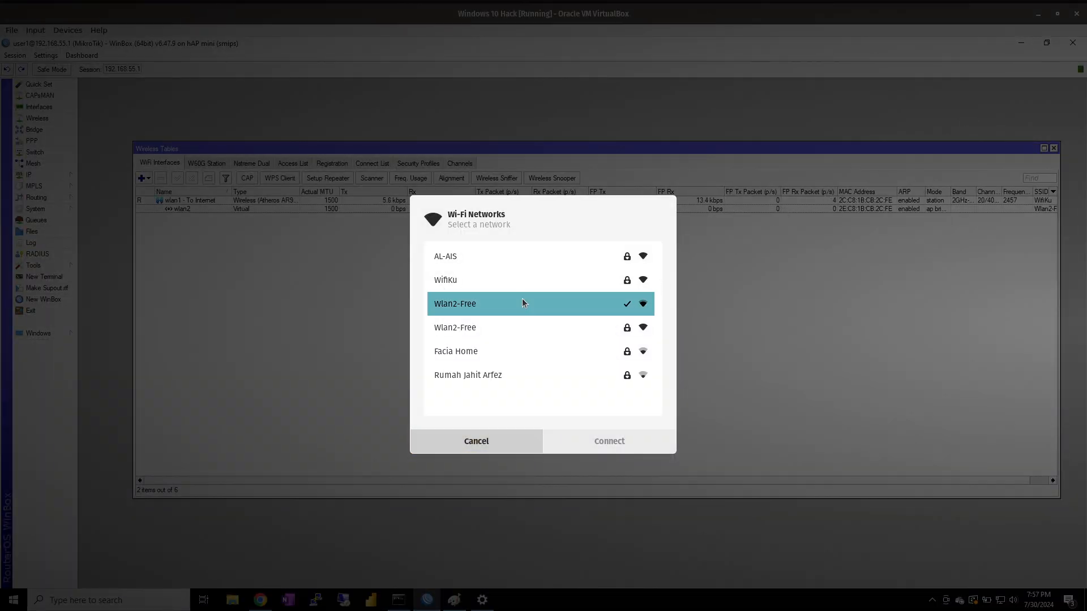
pyautogui.click(502, 448)
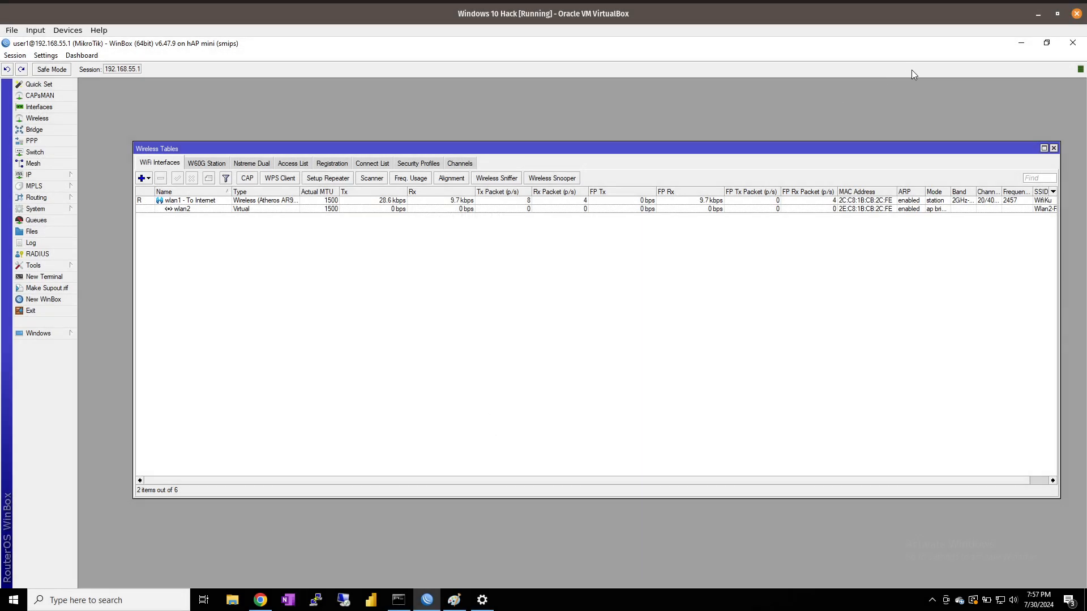
# - Connect the host computer to the secured Wlan2-Free Wi-Fi network, entering the network password
pyautogui.click(1064, 2)
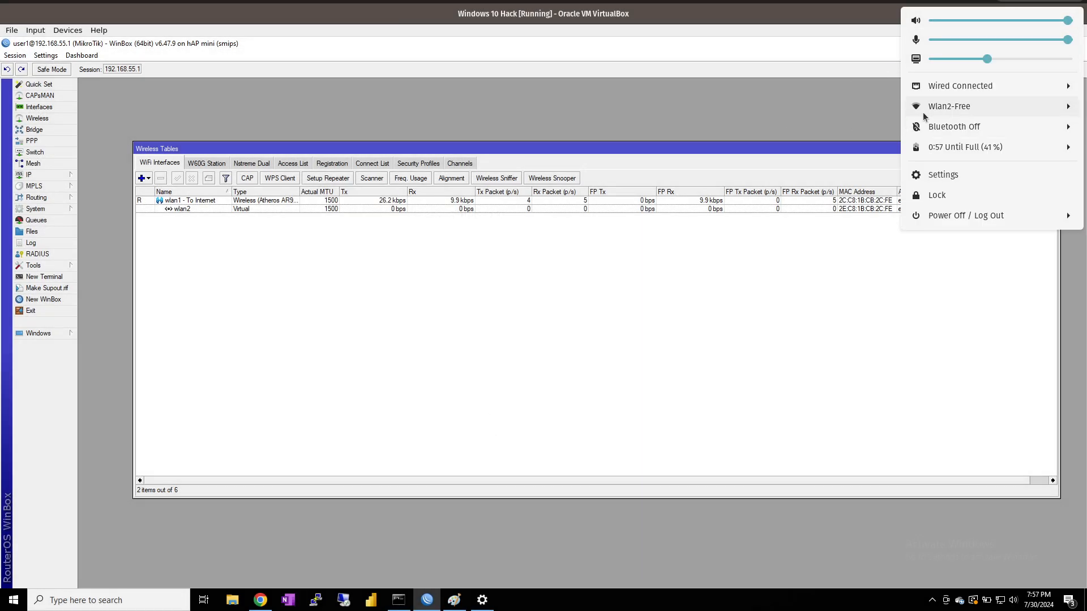
pyautogui.click(949, 107)
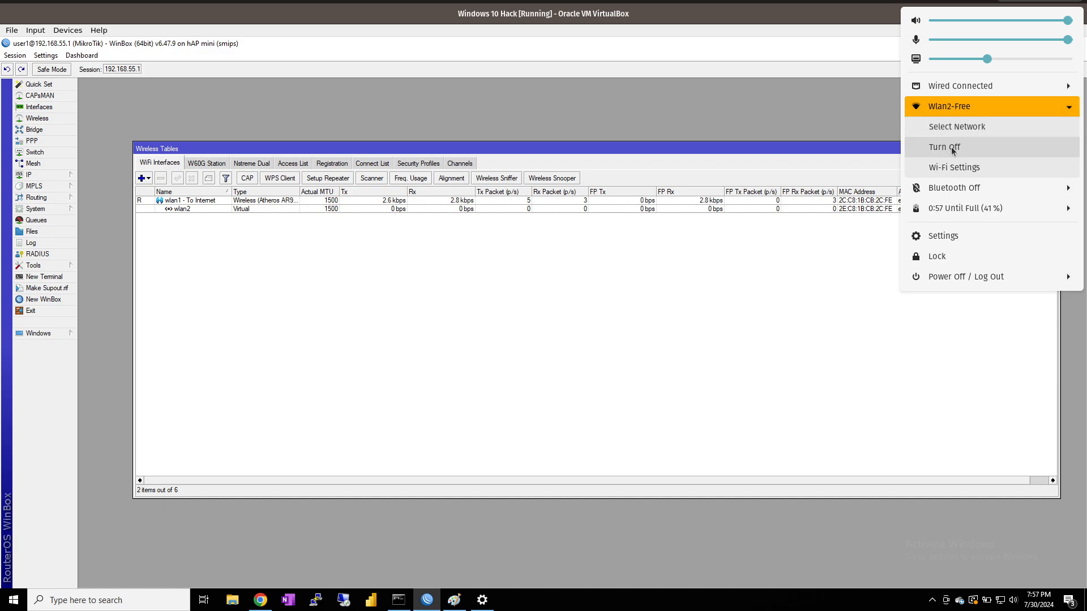
pyautogui.click(955, 126)
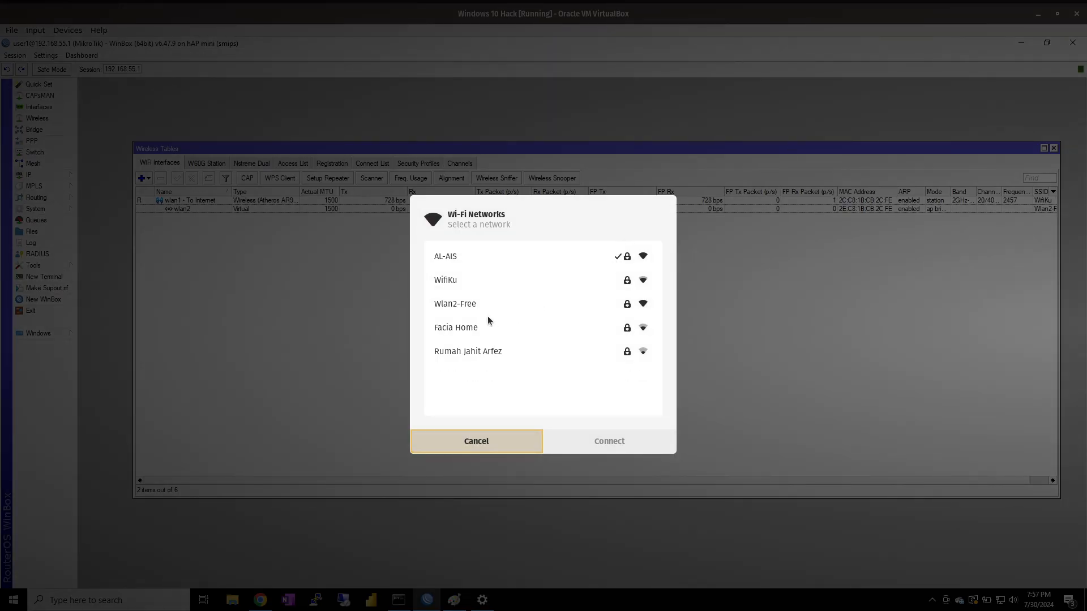
pyautogui.click(463, 305)
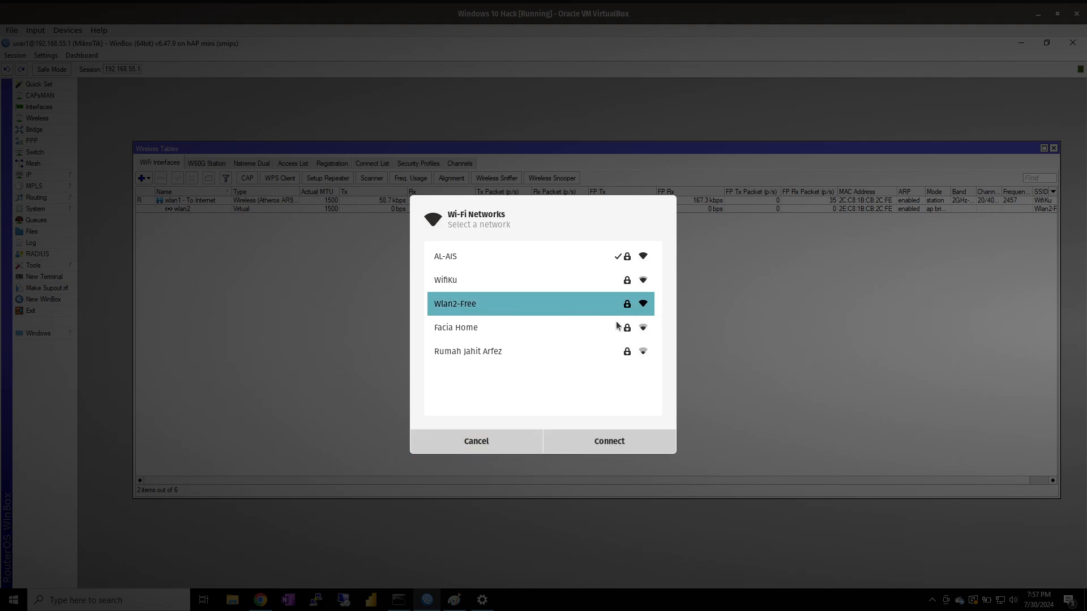
pyautogui.click(609, 445)
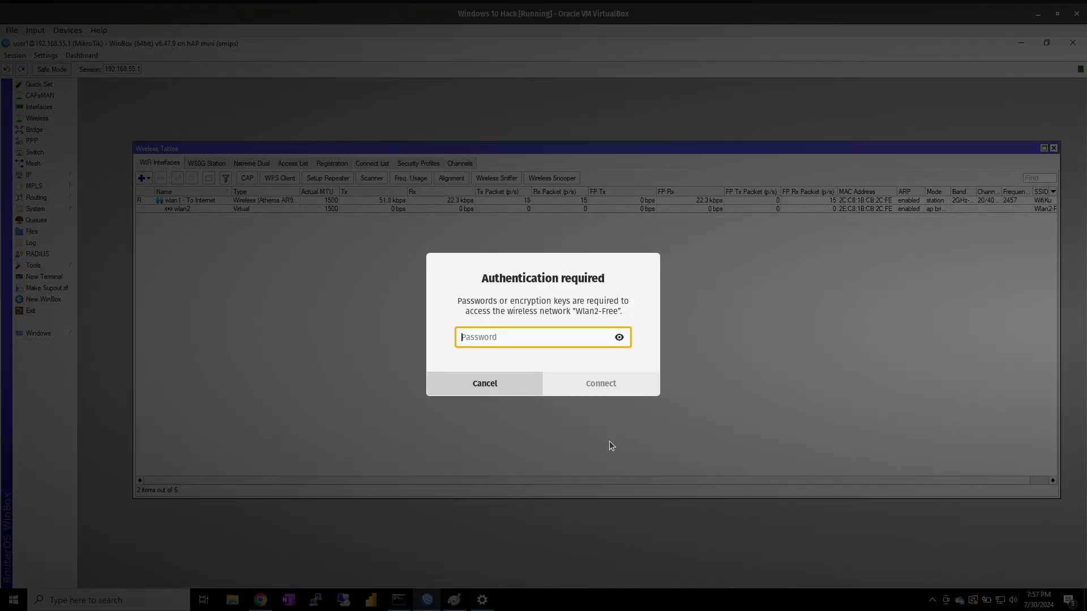
pyautogui.write('●●●●●●●●')
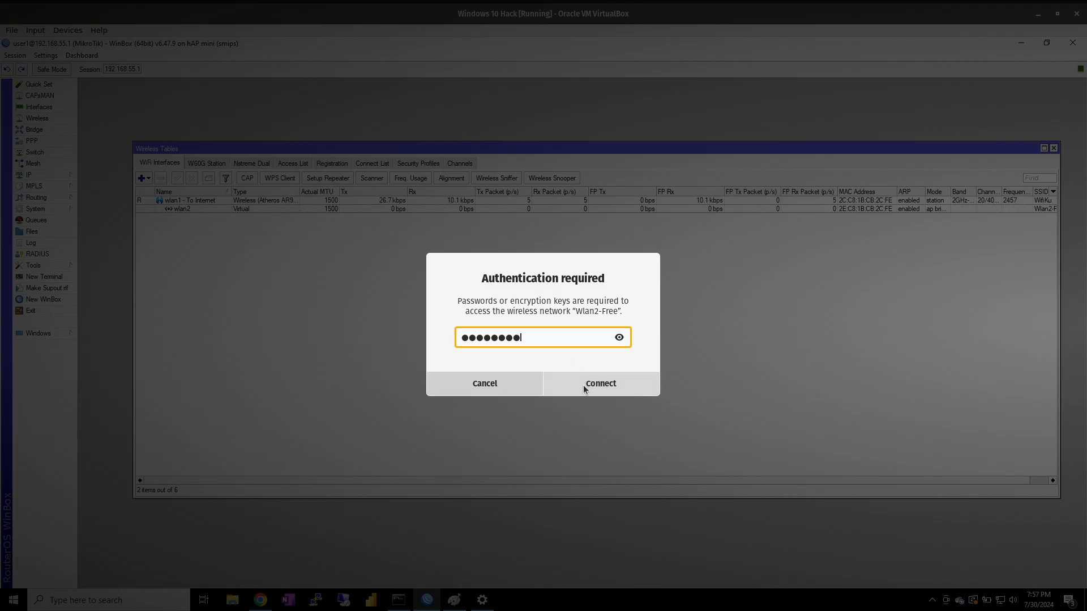
pyautogui.click(582, 382)
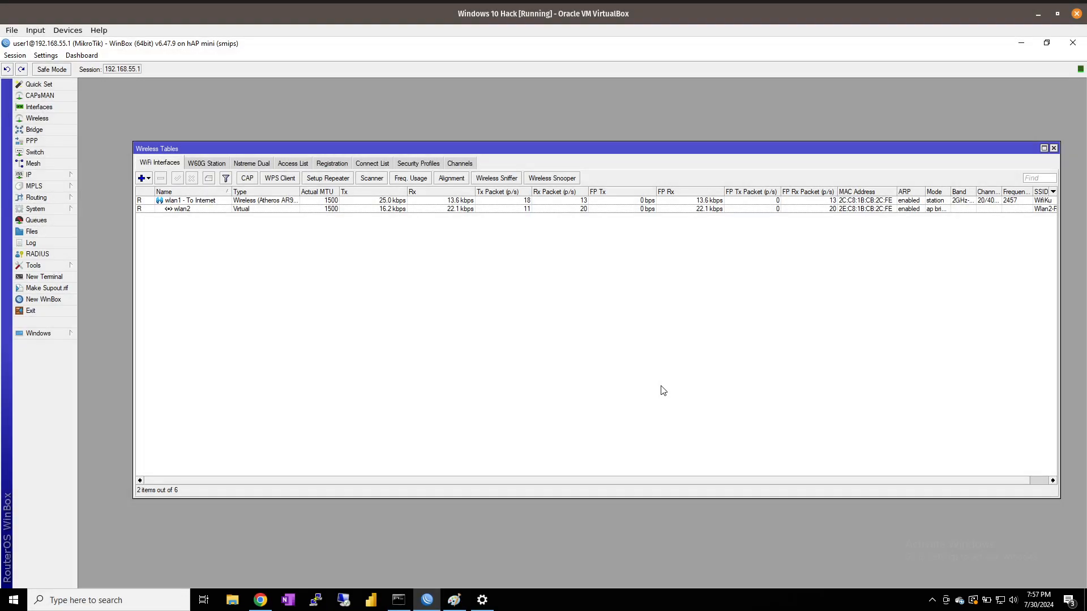
# - Check the wlan2 interface's running flag and examine the host's dhcp2 lease in the DHCP server leases, and close the DHCP server window
pyautogui.click(391, 209)
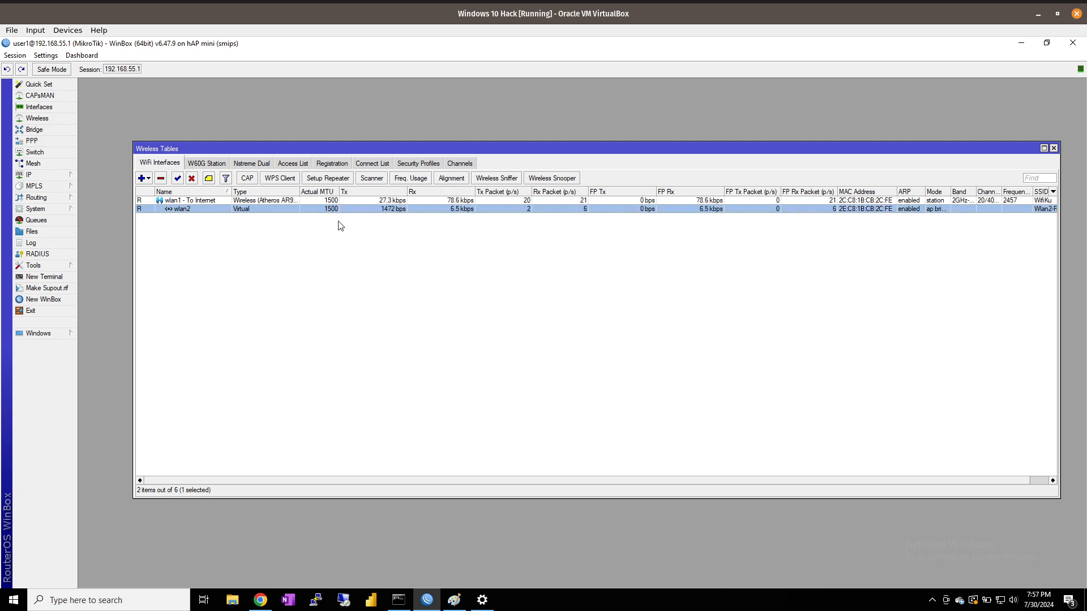
pyautogui.click(290, 277)
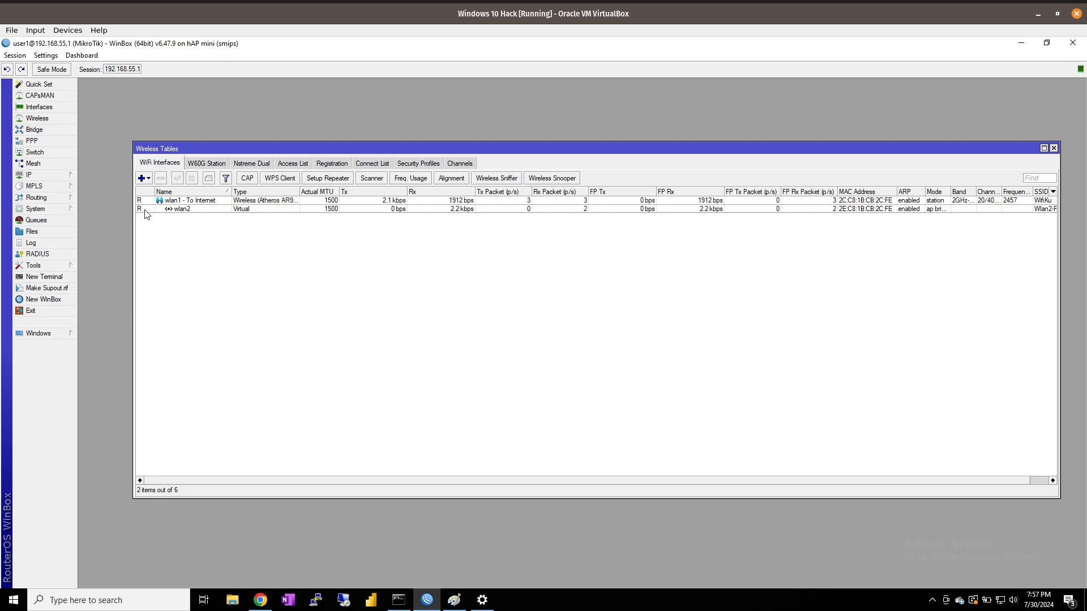
pyautogui.click(59, 174)
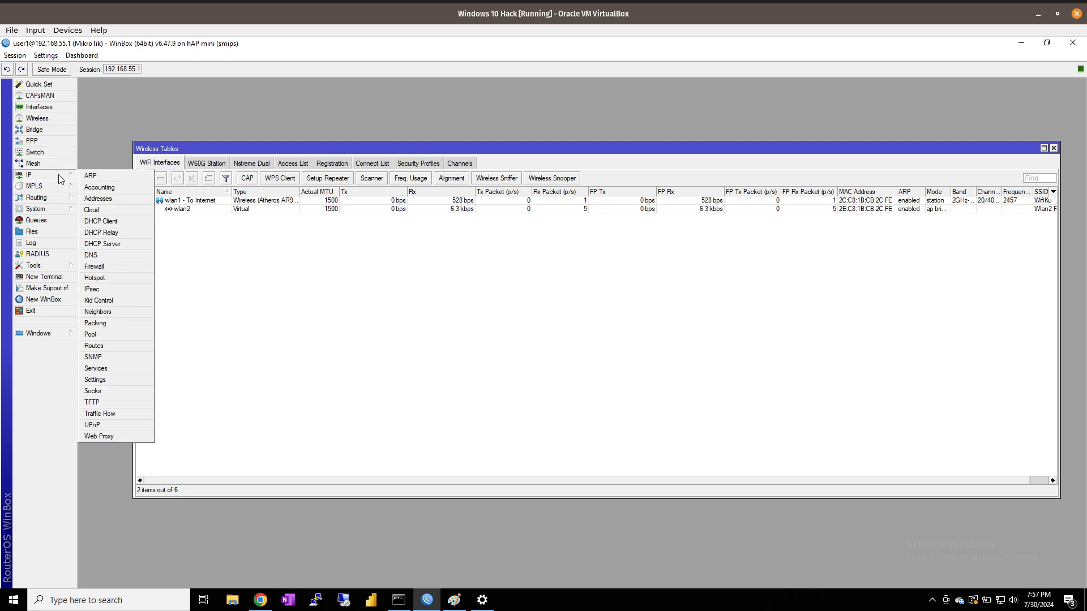
pyautogui.click(121, 248)
pyautogui.click(419, 248)
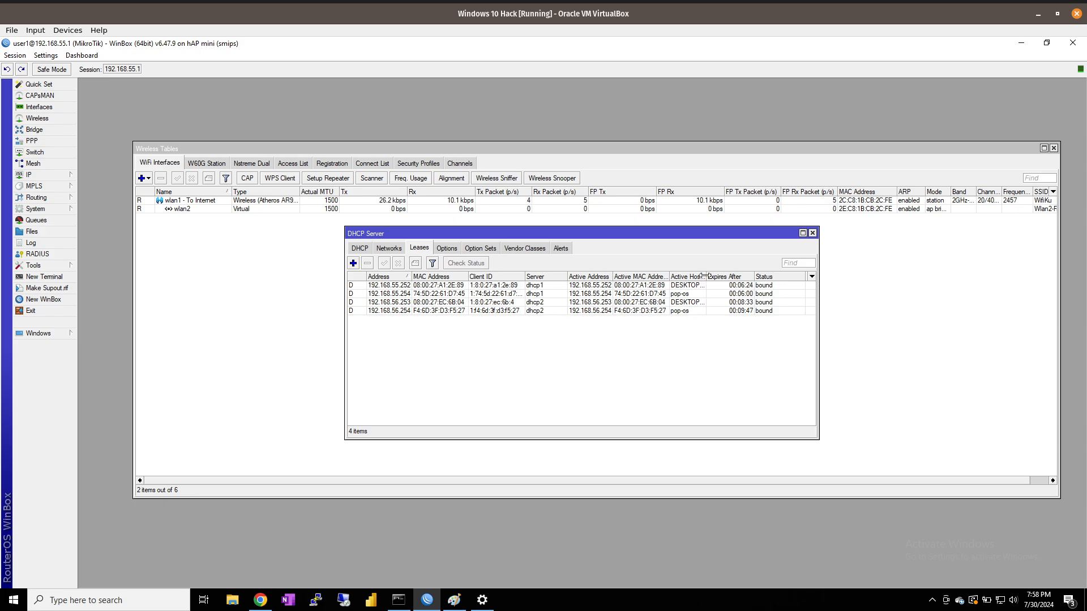
pyautogui.moveTo(706, 277); pyautogui.dragTo(719, 277)
pyautogui.click(623, 311)
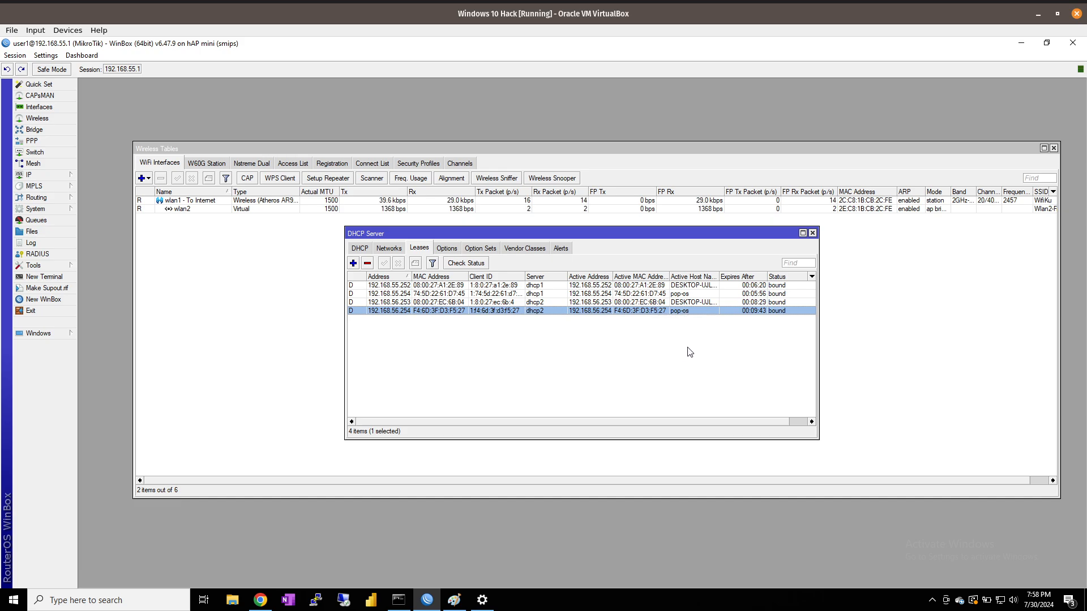
pyautogui.click(812, 234)
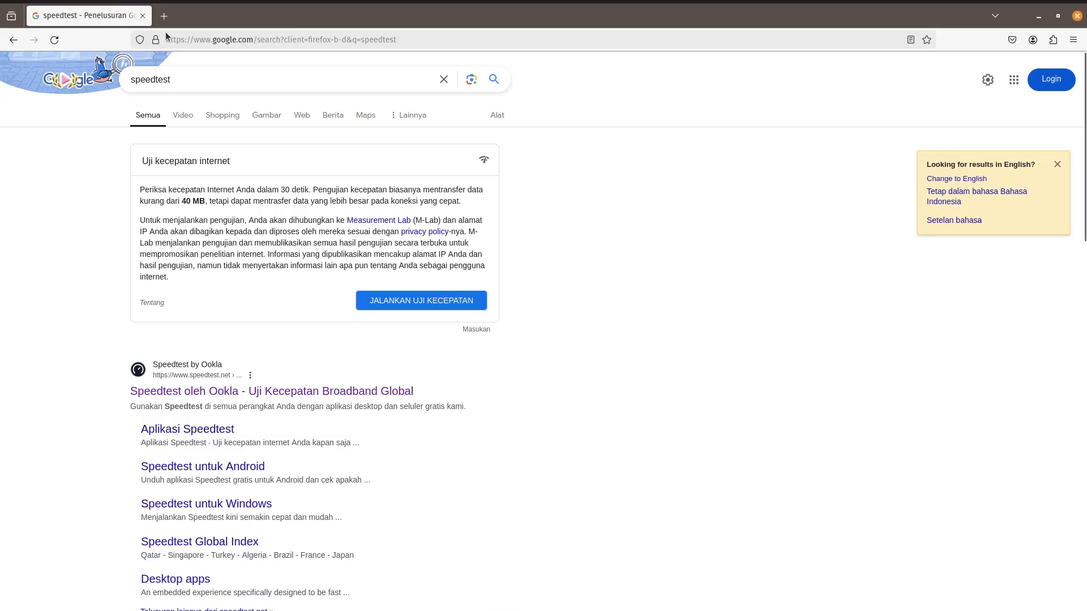
# - Switch to the host's web browser, reload the speedtest search page, and run the internet speed test
pyautogui.click(54, 39)
pyautogui.click(430, 301)
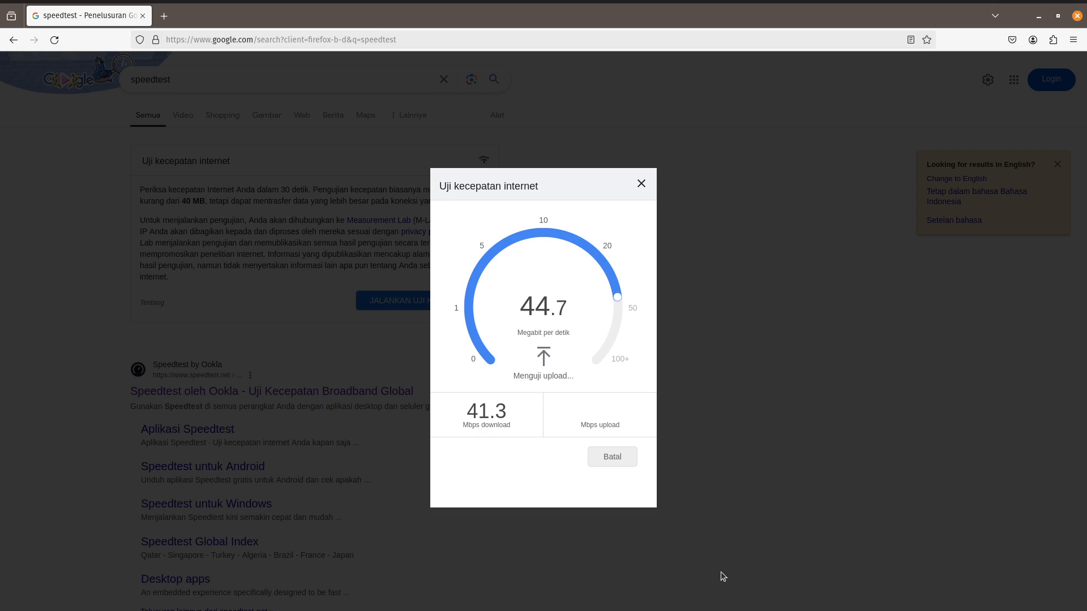
# - Switch to the host's terminal, rerun ifconfig, and check the wireless and wired interfaces' IP addresses
pyautogui.hotkey('alt', 'Tab')
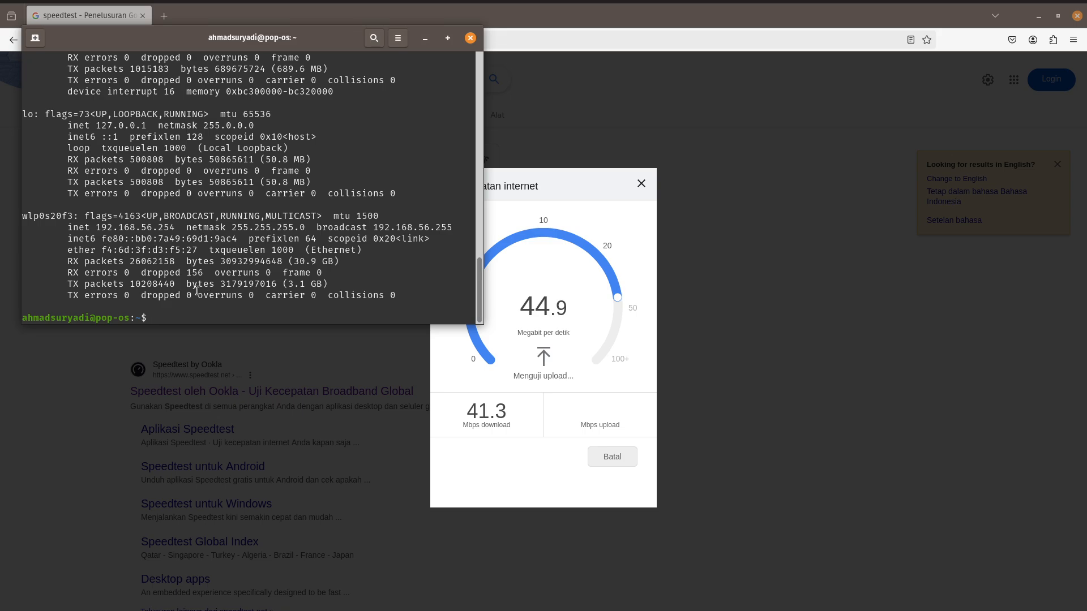
pyautogui.press('Up')
pyautogui.press('Return')
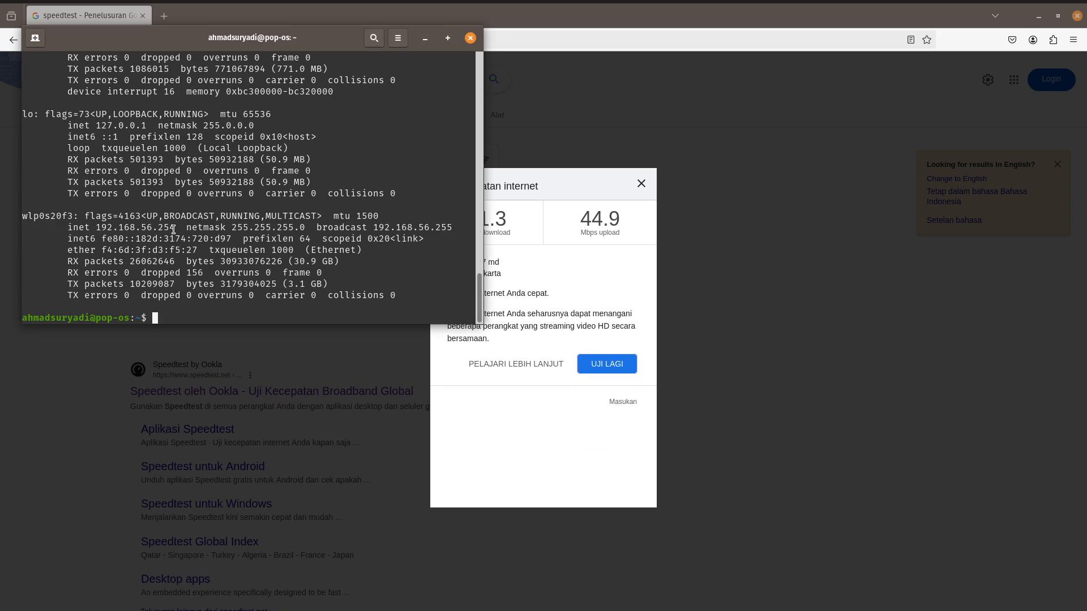
pyautogui.moveTo(176, 227); pyautogui.dragTo(95, 227)
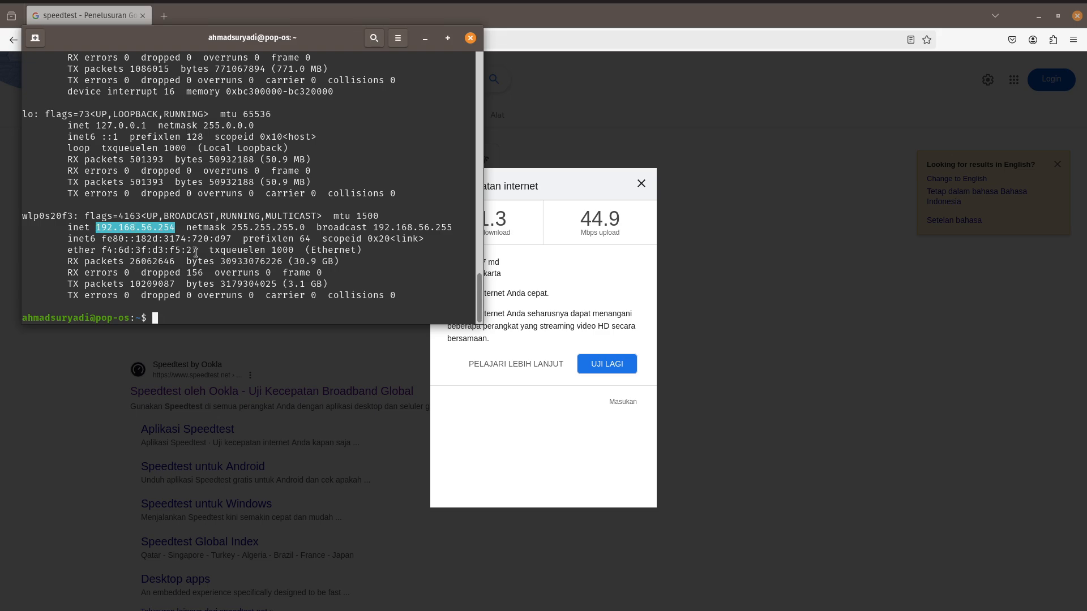
pyautogui.scroll(3, 189, 253)
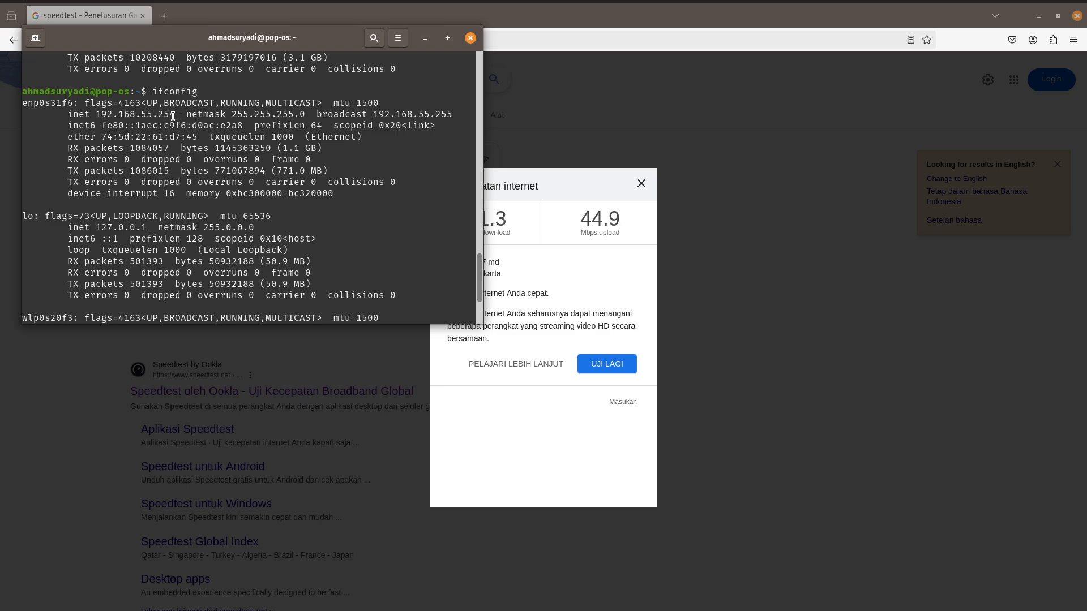
# - Examine the wired and wireless interfaces' IP details in the ifconfig output
pyautogui.moveTo(176, 114); pyautogui.dragTo(92, 113)
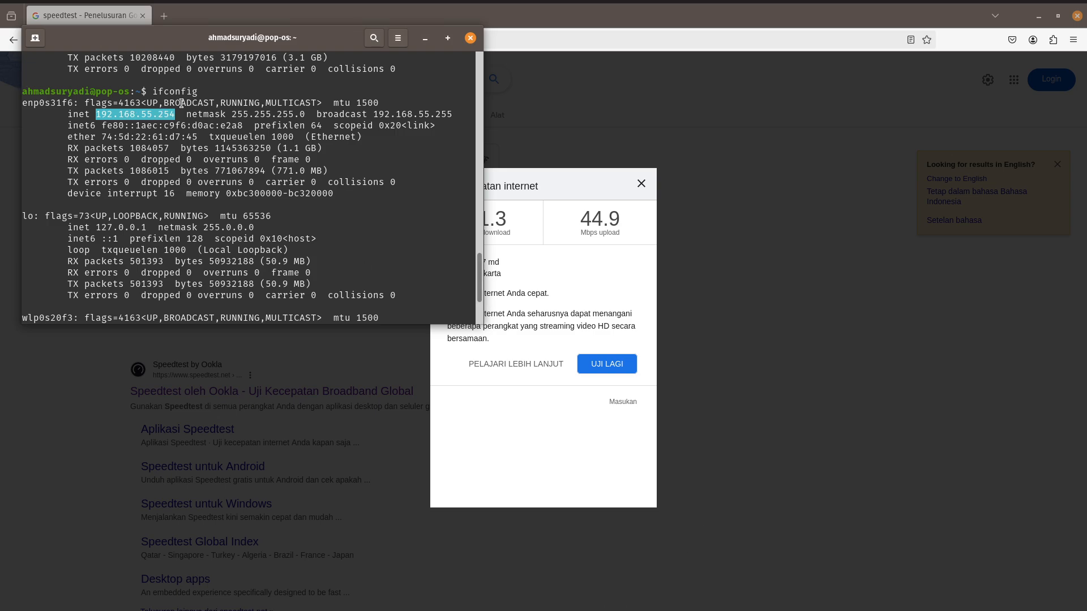
pyautogui.scroll(-3, 196, 135)
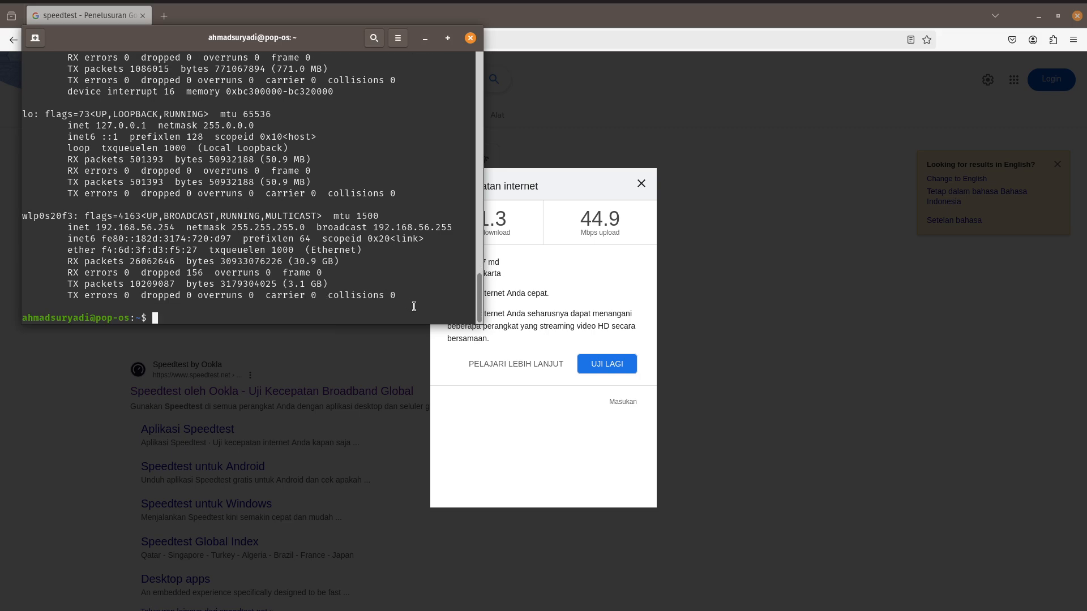
pyautogui.moveTo(407, 303); pyautogui.dragTo(17, 213)
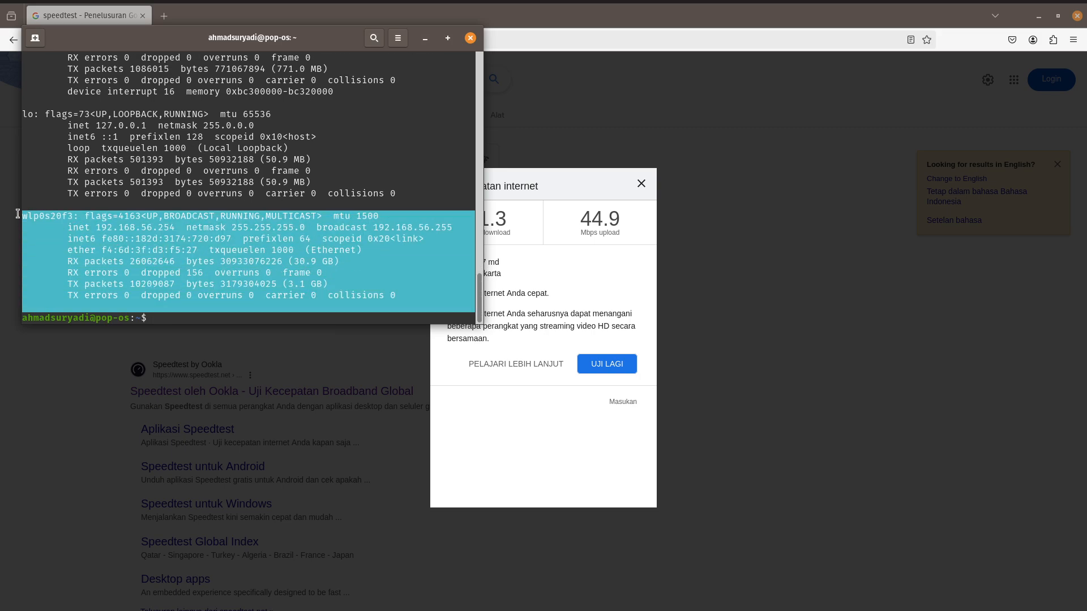
pyautogui.click(195, 236)
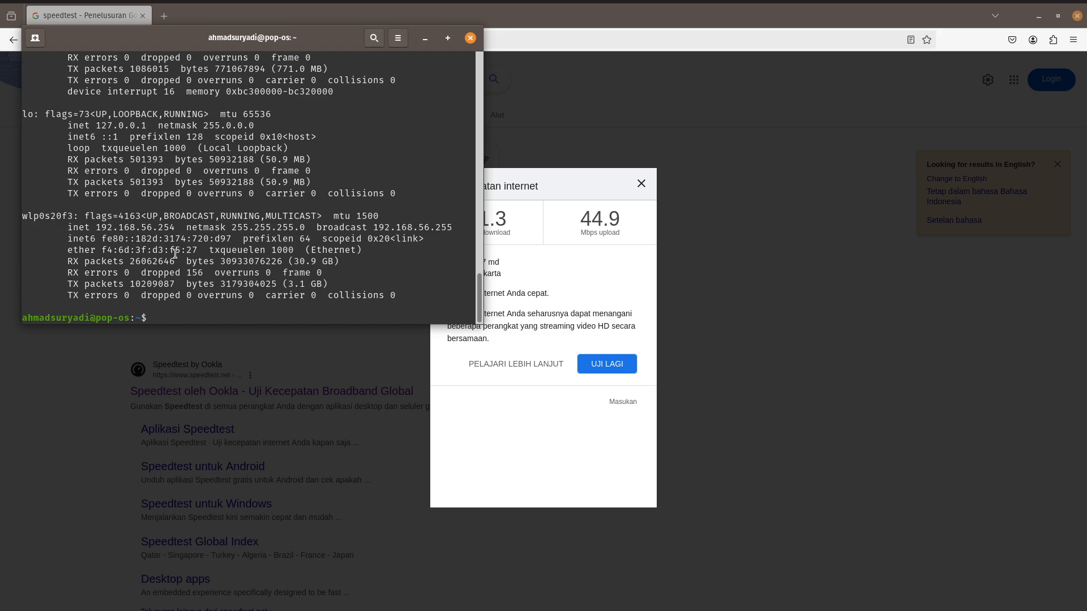
# - Rerun ifconfig and check the status of the wired interface enp0s31f6
pyautogui.press('Up')
pyautogui.press('Return')
pyautogui.scroll(2, 104, 165)
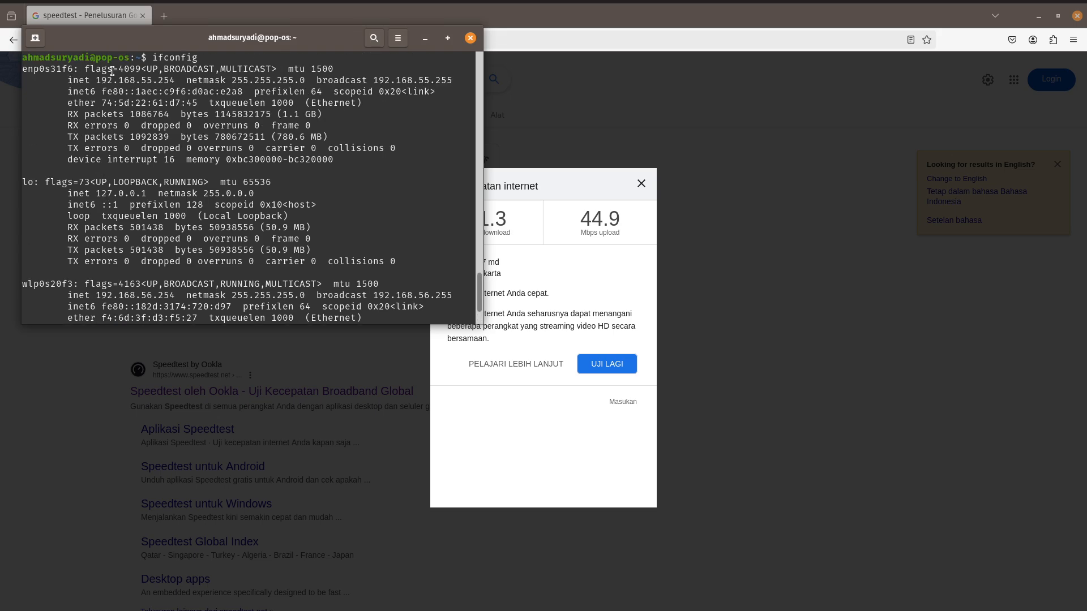
pyautogui.scroll(-2, 192, 266)
# - Run ifconfig once more and check whether enp0s31f6 and wlp0s20f3 each hold an IP address
pyautogui.press('Up')
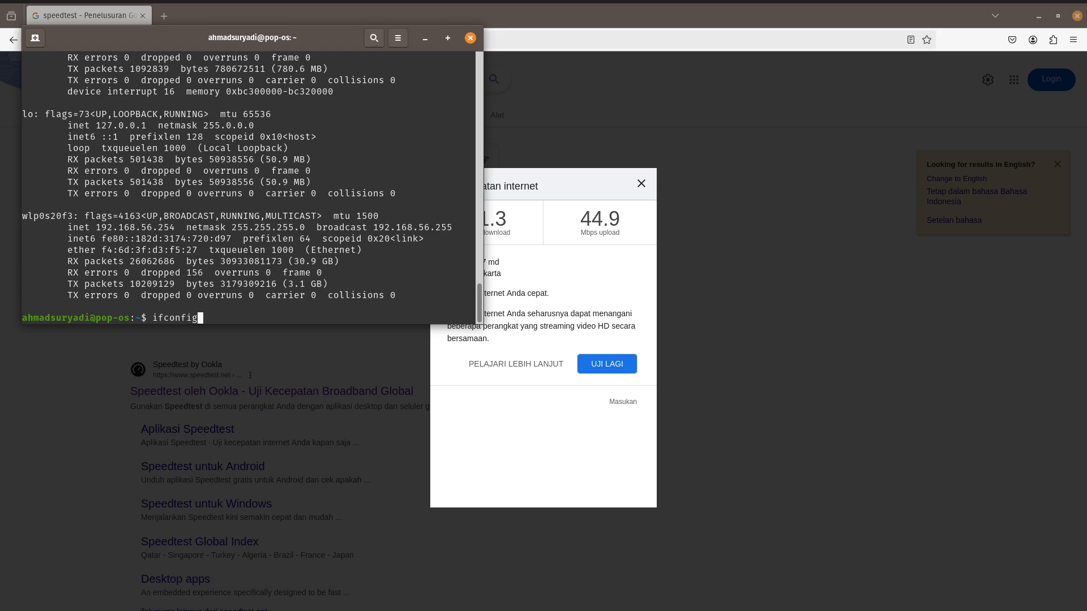
pyautogui.press('Return')
pyautogui.scroll(3, 200, 166)
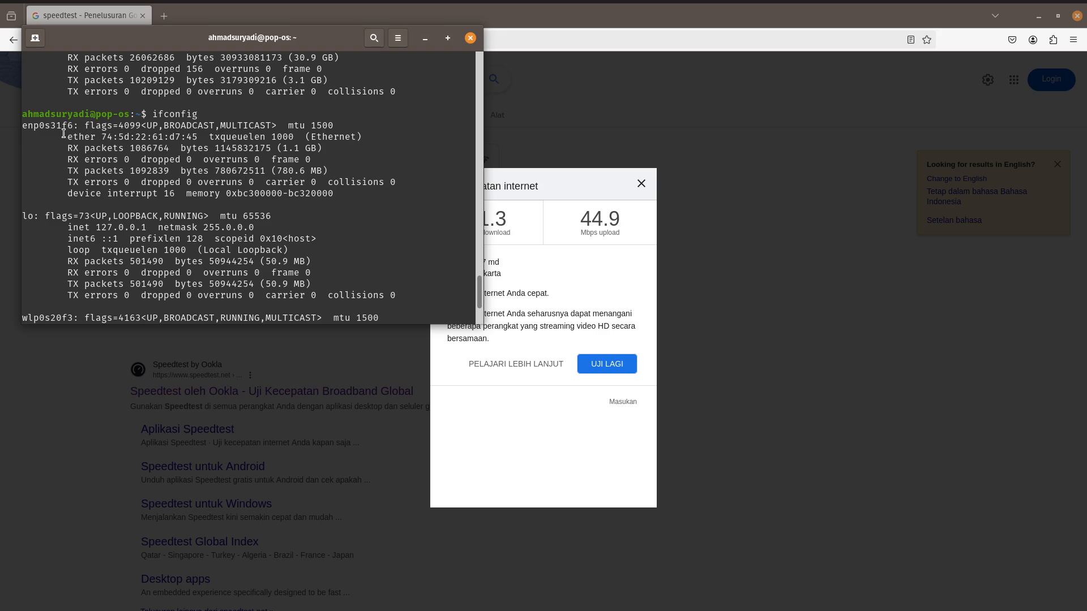
pyautogui.moveTo(63, 133); pyautogui.dragTo(197, 136)
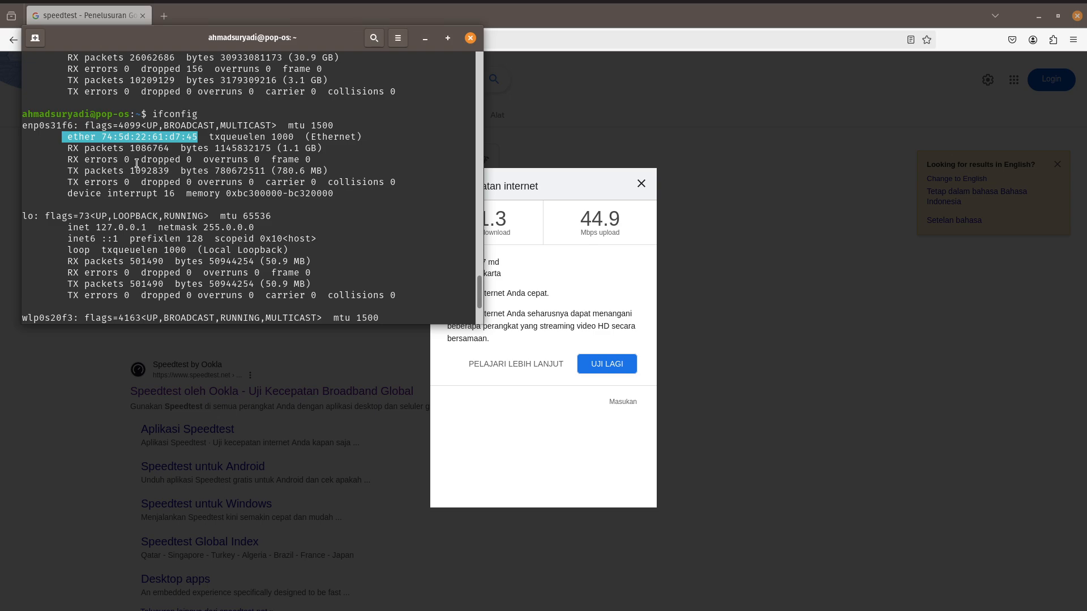
pyautogui.scroll(-3, 136, 164)
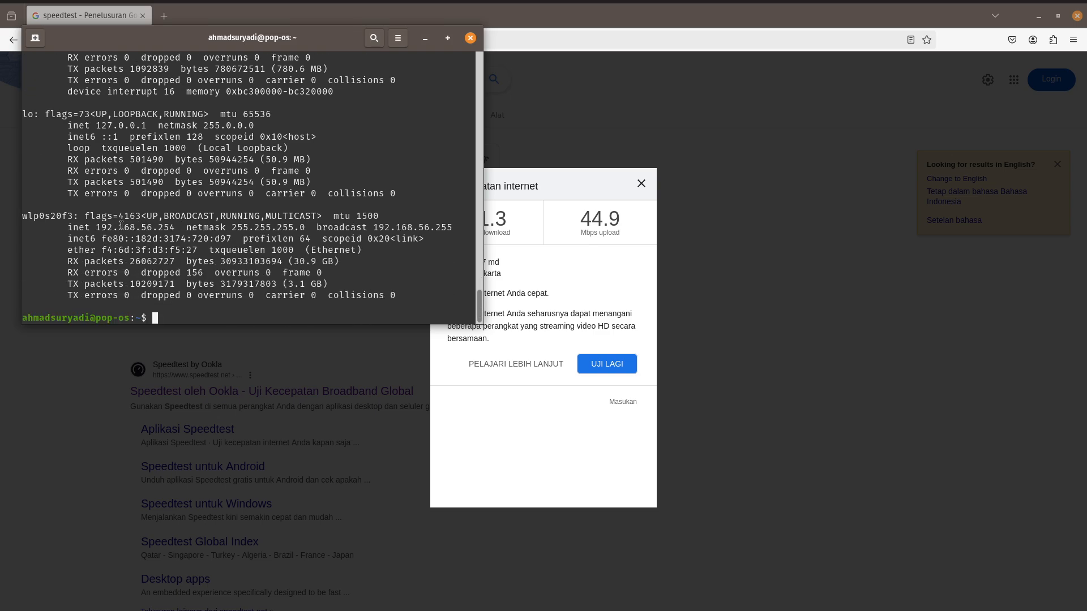
pyautogui.moveTo(96, 227); pyautogui.dragTo(162, 229)
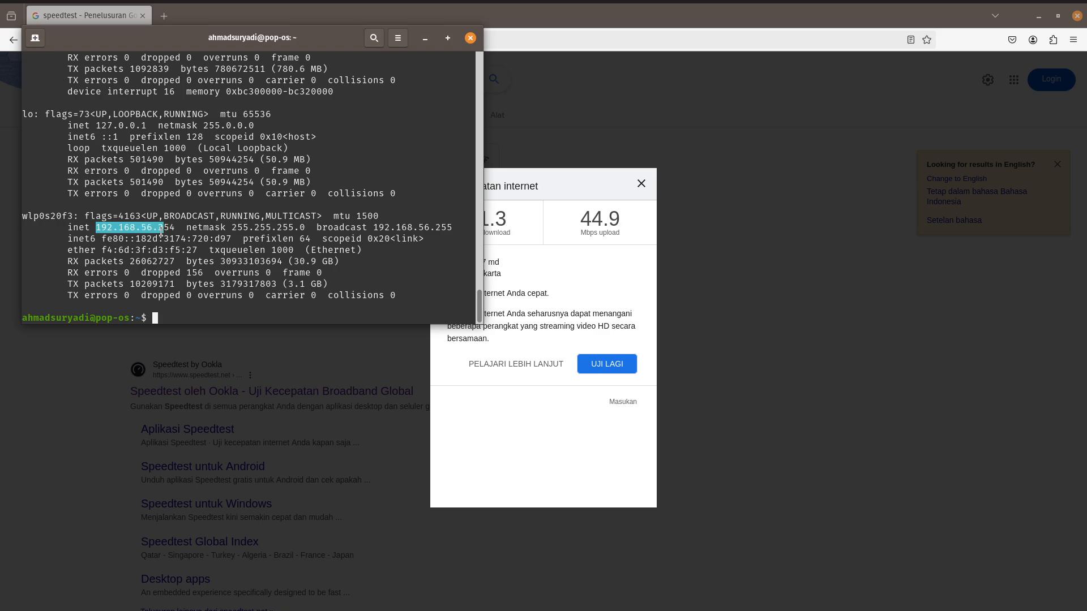
# - Switch to the host's web browser, reload the speedtest search page, and run the internet speed test over Wi-Fi
pyautogui.click(482, 416)
pyautogui.click(55, 40)
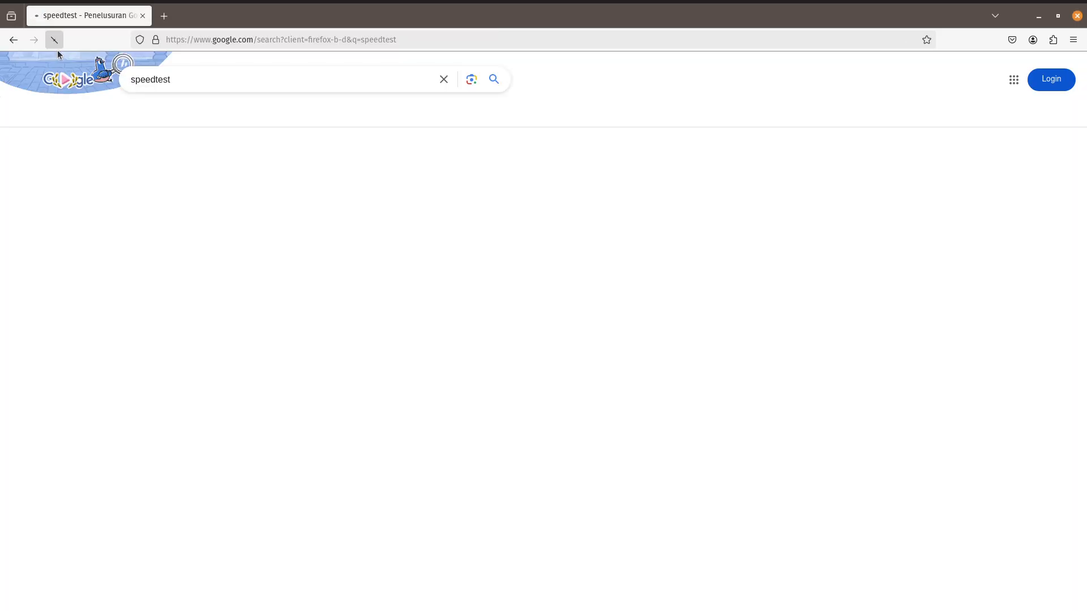
pyautogui.click(437, 310)
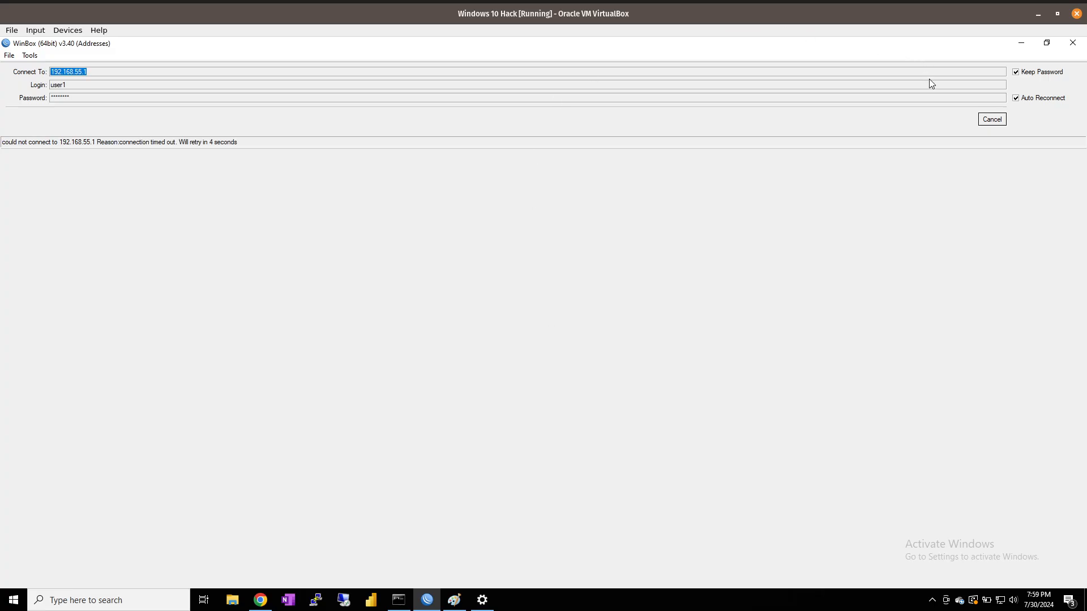
# - Cancel WinBox's reconnection attempts to 192.168.55.1 in the Windows 10 virtual machine
pyautogui.click(991, 119)
pyautogui.click(991, 119)
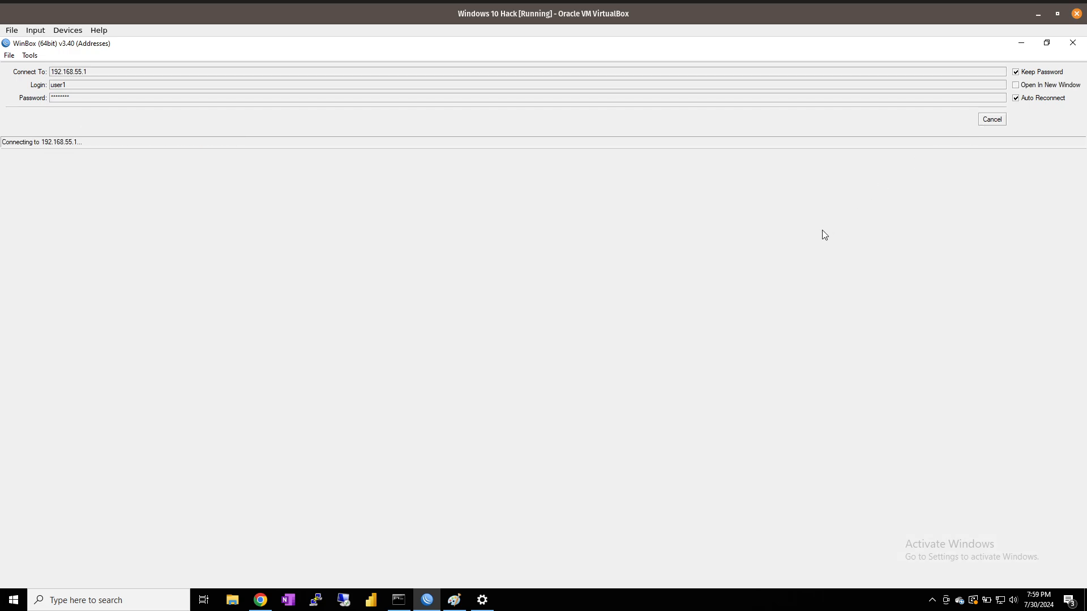
pyautogui.click(997, 122)
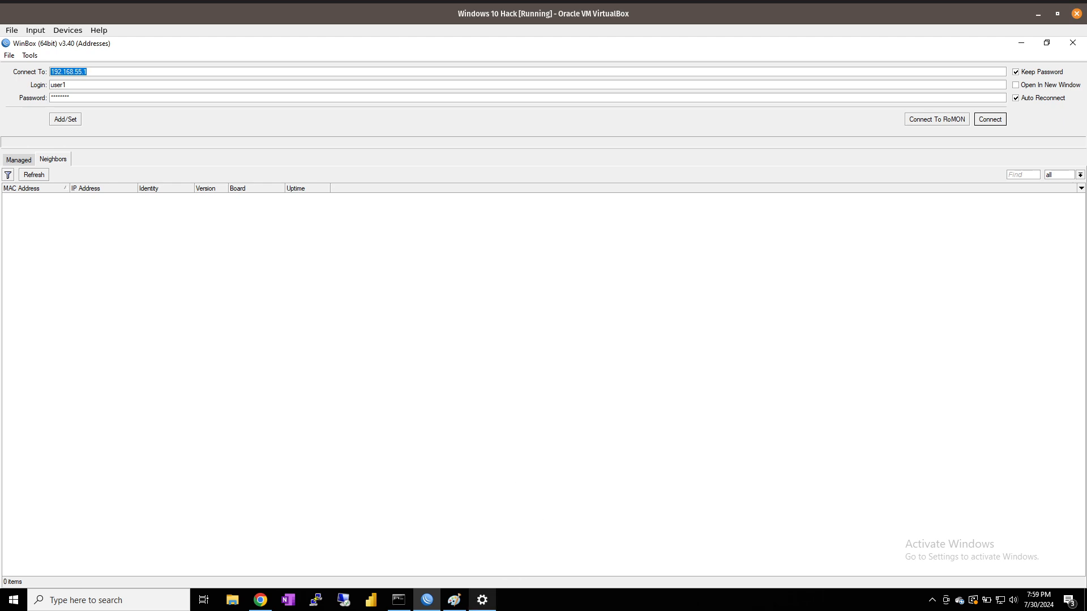
# - Switch to the host's terminal and launch WinBox with the command wine winbox64.exe
pyautogui.moveTo(481, 600)
pyautogui.hotkey('alt', 'Tab')
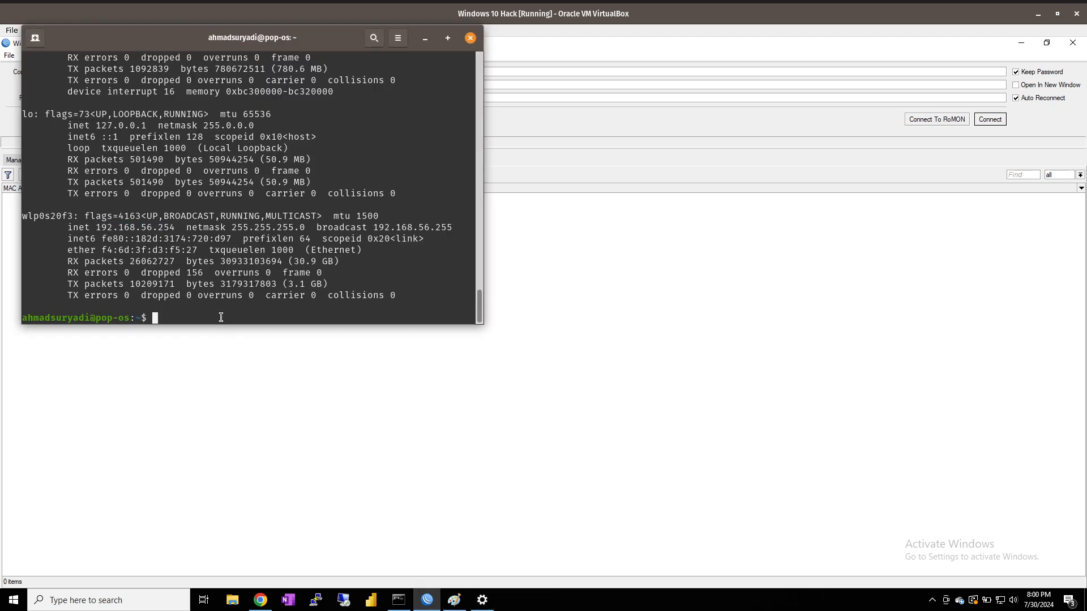
pyautogui.write('wine winbox64.exe')
pyautogui.press('Return')
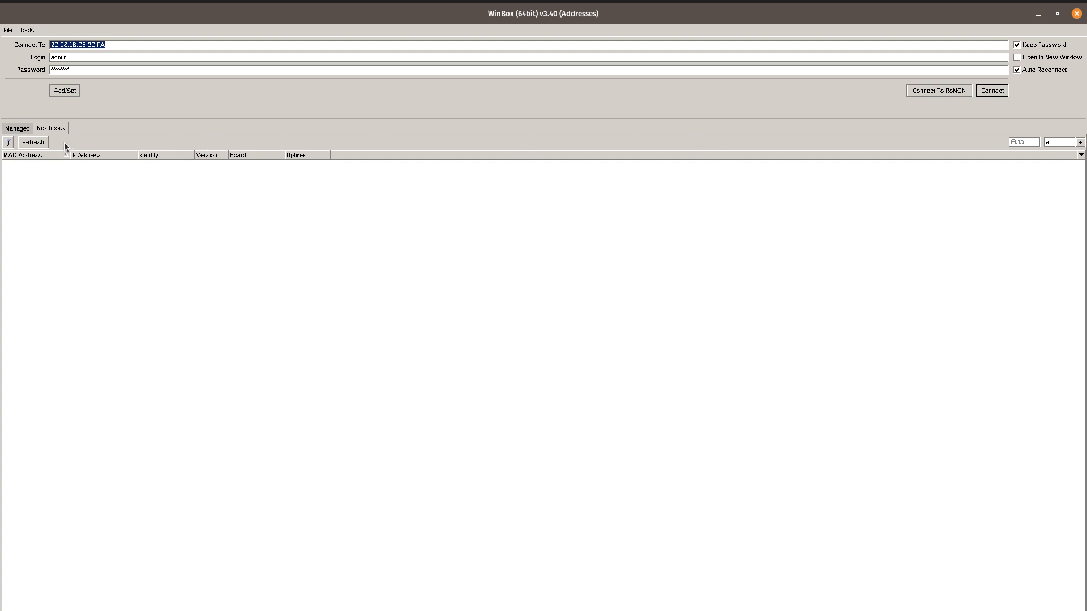
# - Connect WinBox to the discovered router at 192.168.56.1 with login user1, entering the account password
pyautogui.click(88, 163)
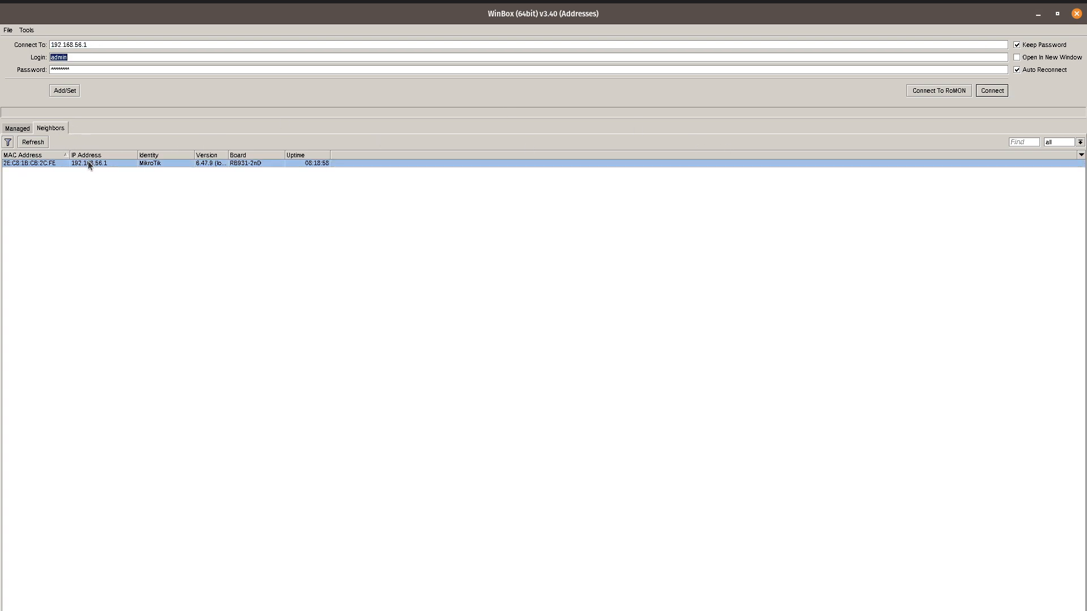
pyautogui.write('user1')
pyautogui.press('Tab')
pyautogui.write('*******')
pyautogui.click(1005, 93)
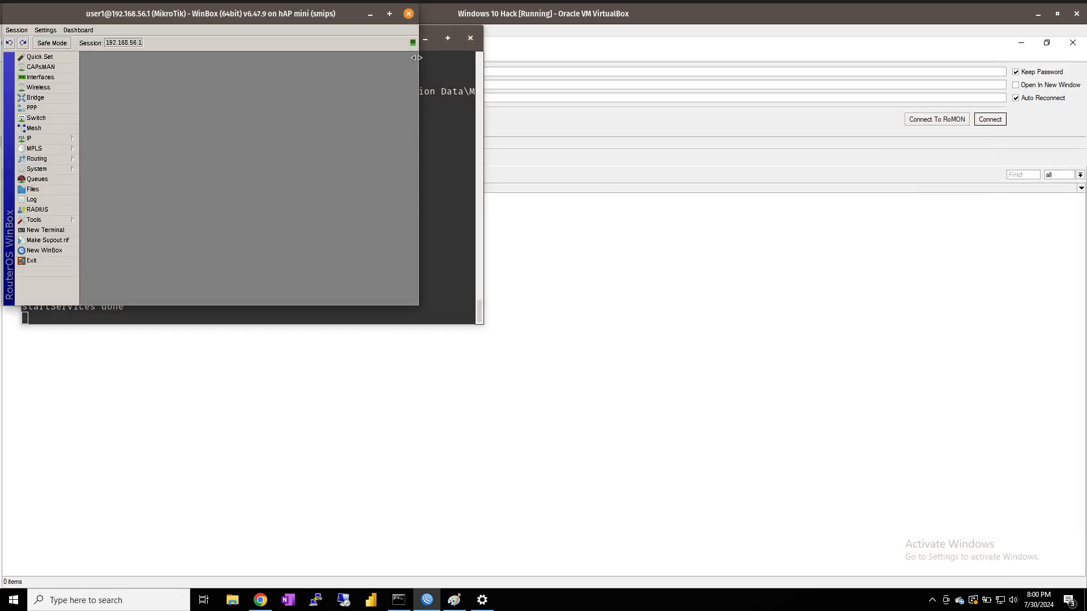
# - Maximize the router session window, show the interface list, and select wlan2 to watch its traffic
pyautogui.click(390, 13)
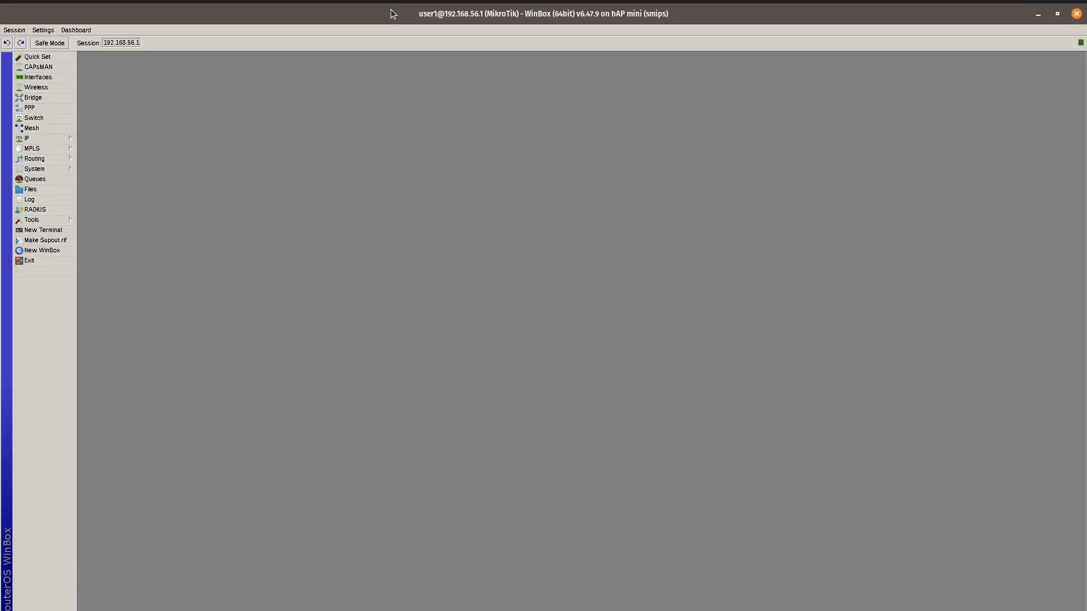
pyautogui.click(36, 78)
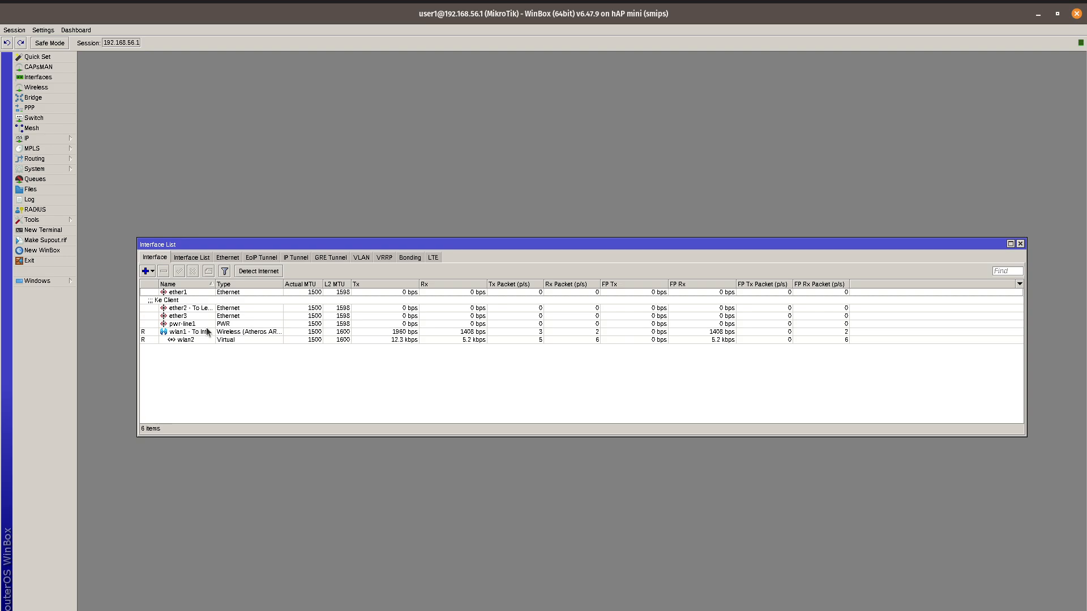
pyautogui.click(218, 340)
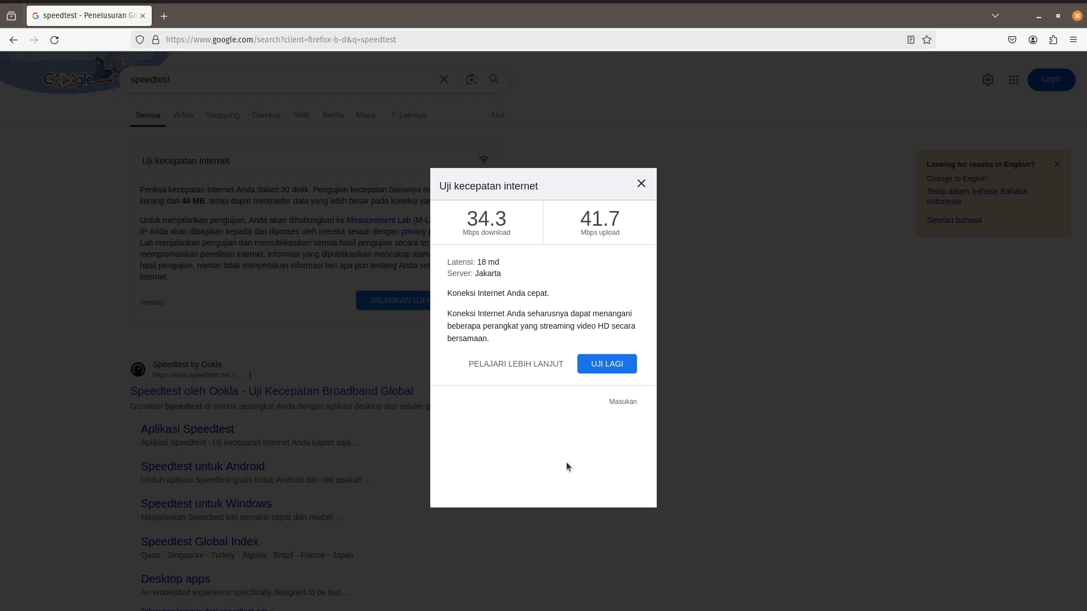
# - Rerun the internet speed test in the browser, check wlan2's traffic in WinBox meanwhile, and close the test result
pyautogui.click(603, 368)
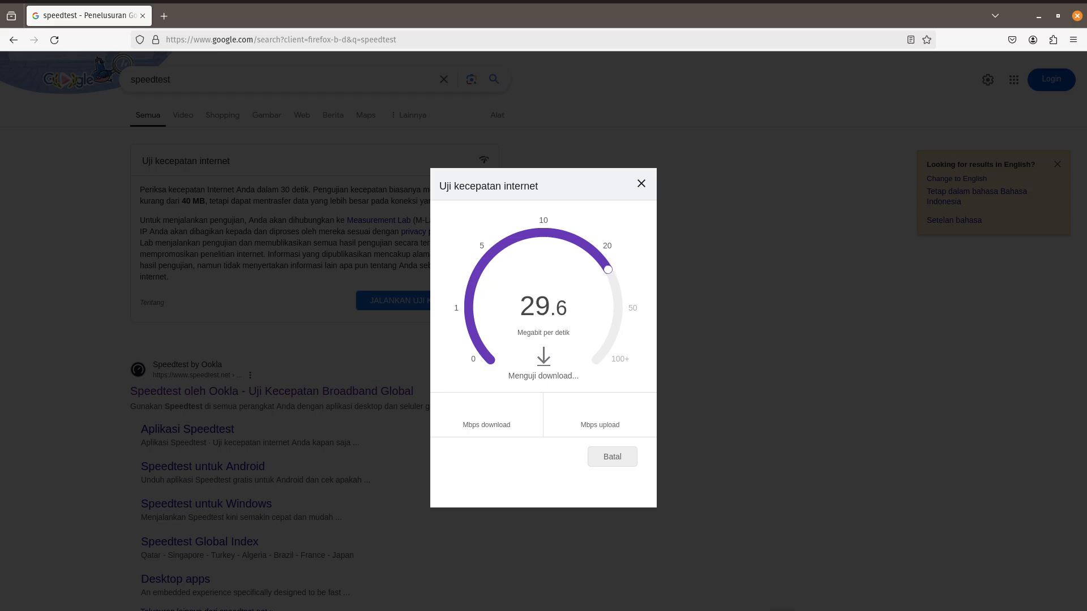
pyautogui.hotkey('alt', 'Tab')
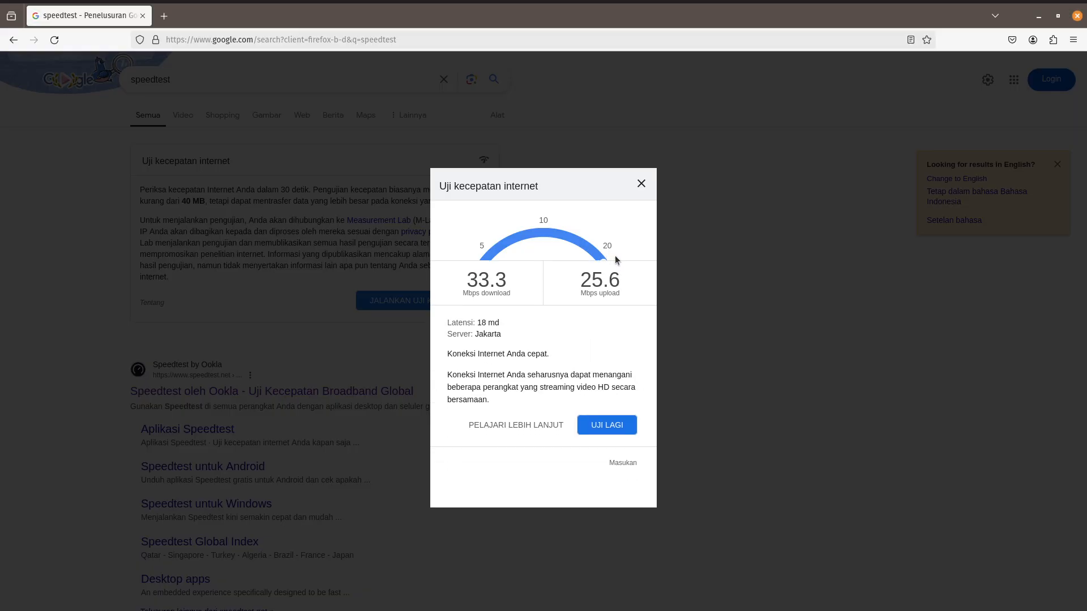
pyautogui.click(641, 185)
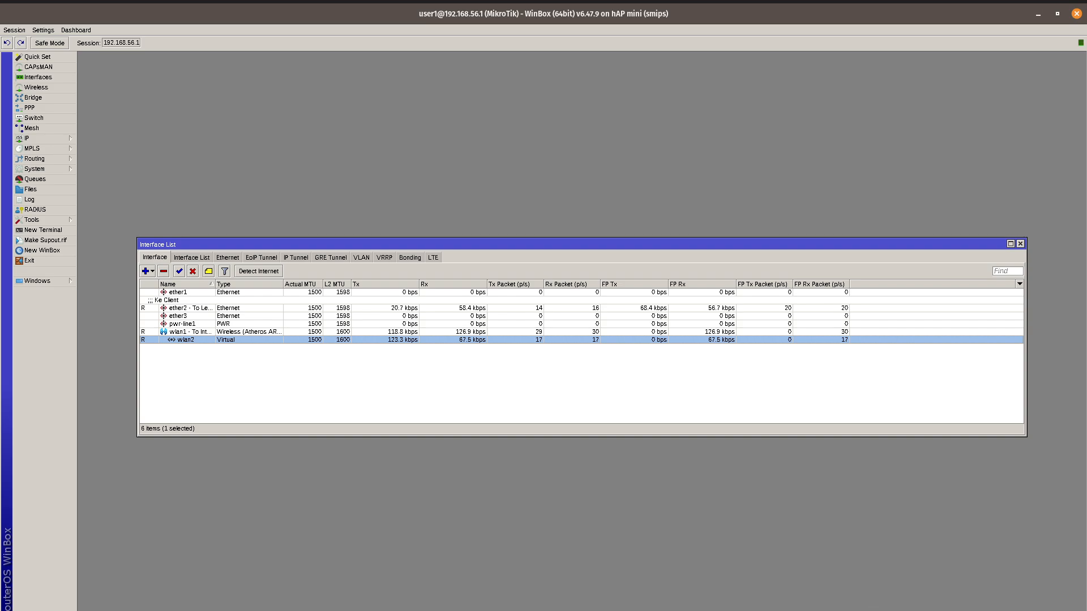
# - Switch back to the Windows 10 virtual machine and reconnect its WinBox to the router at 192.168.55.1
pyautogui.rightClick(817, 610)
pyautogui.click(812, 606)
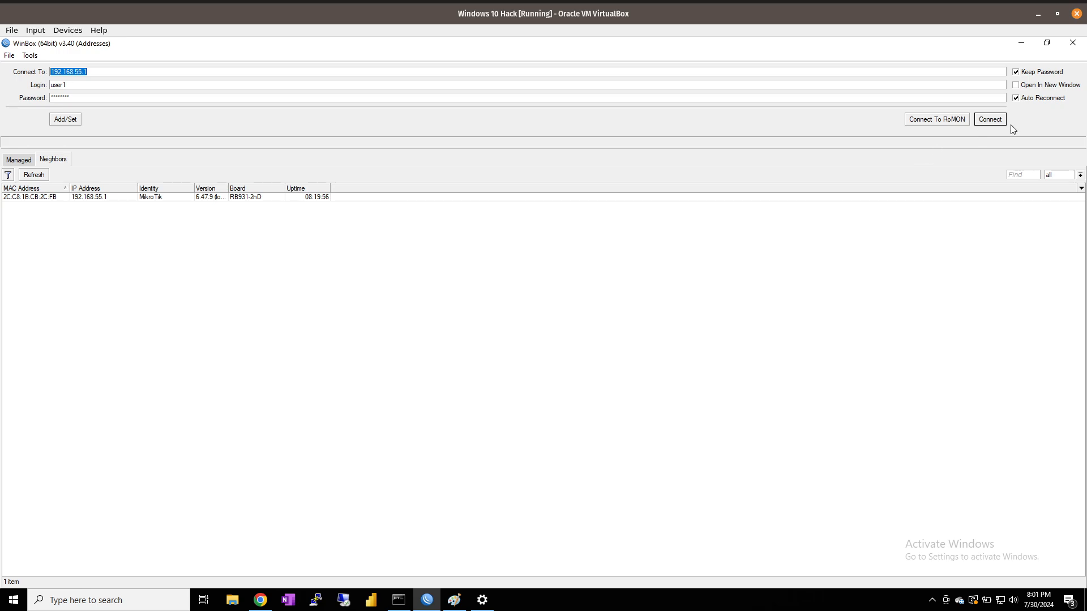
pyautogui.click(991, 121)
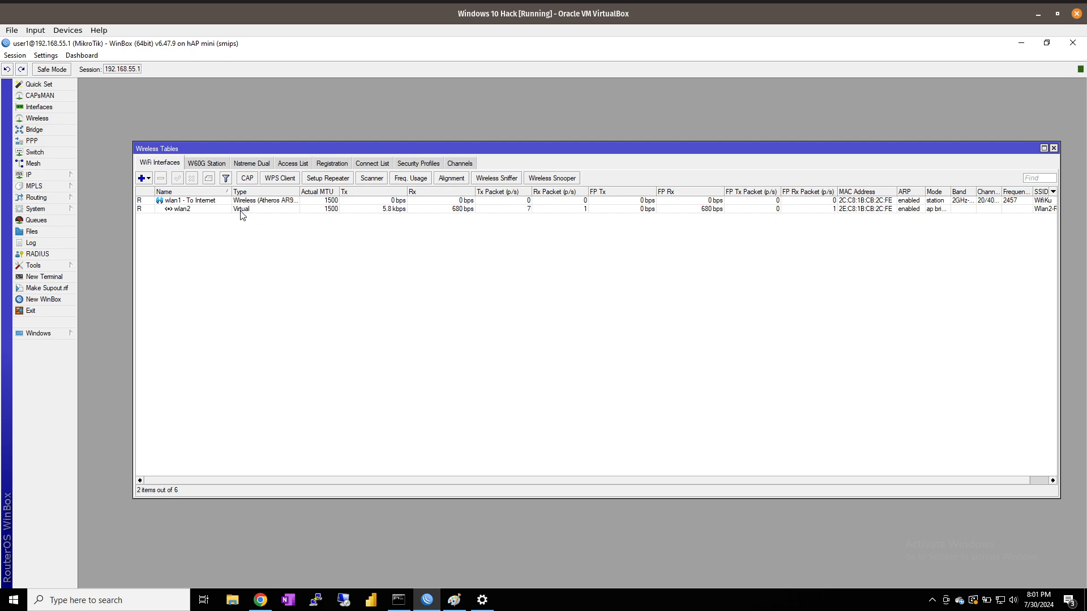
# - Review the virtual wlan2 interface and the wlan2free security profile in the wireless tables
pyautogui.click(238, 210)
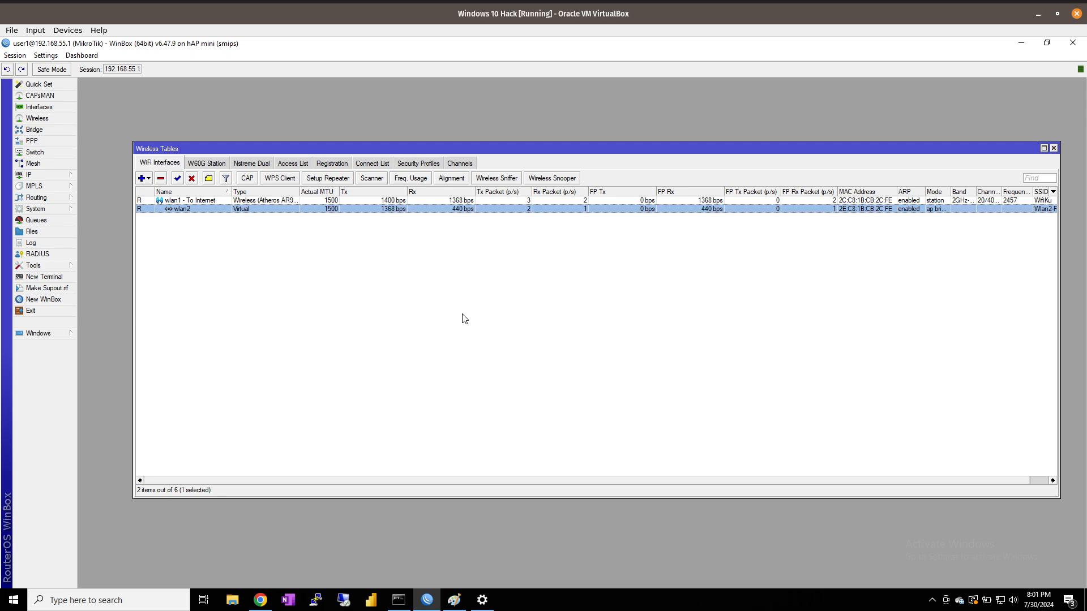
pyautogui.click(144, 178)
pyautogui.click(300, 317)
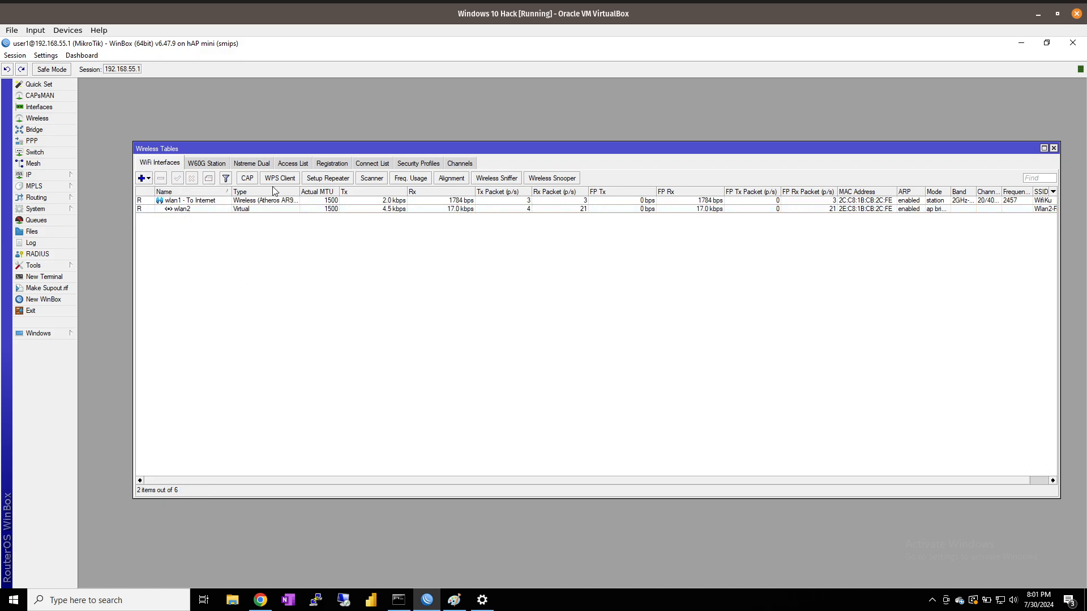
pyautogui.click(418, 164)
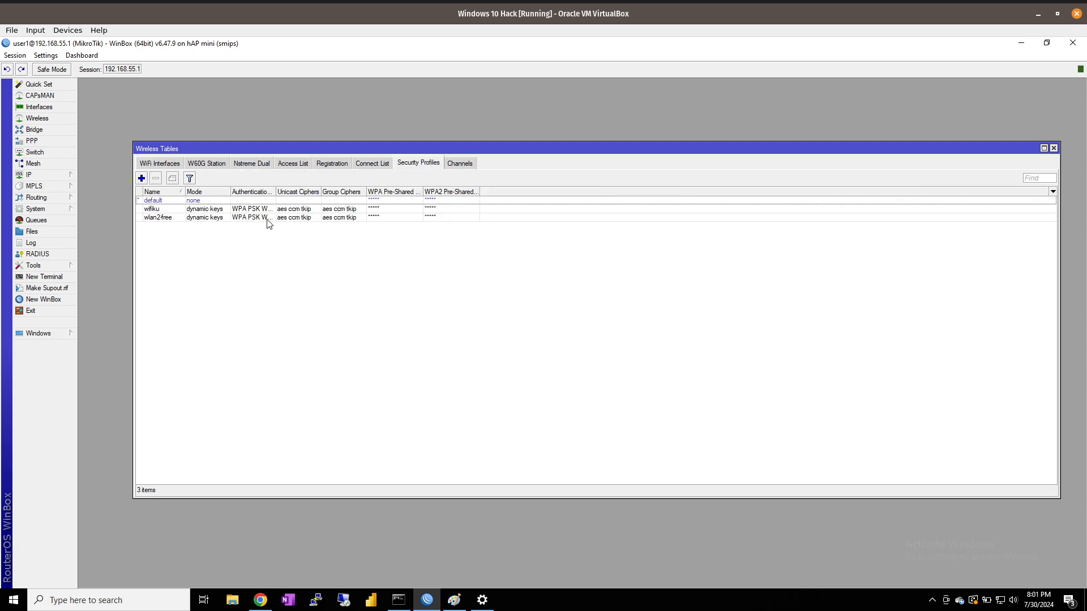
pyautogui.click(362, 217)
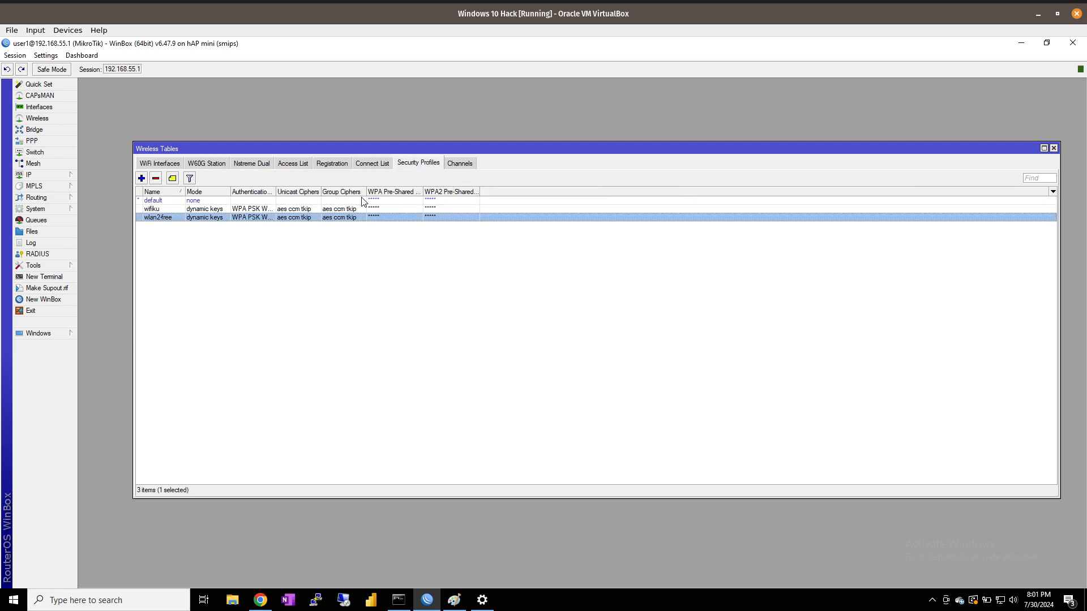
# - Inspect the SSID in the wlan2 interface's wireless settings and close them without changes
pyautogui.click(172, 165)
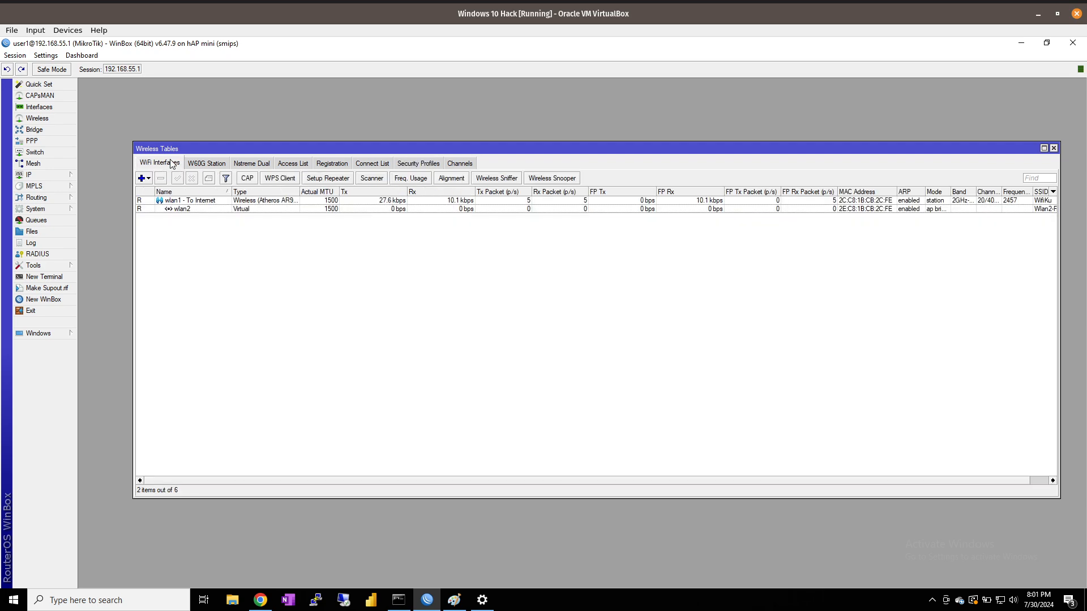
pyautogui.doubleClick(204, 209)
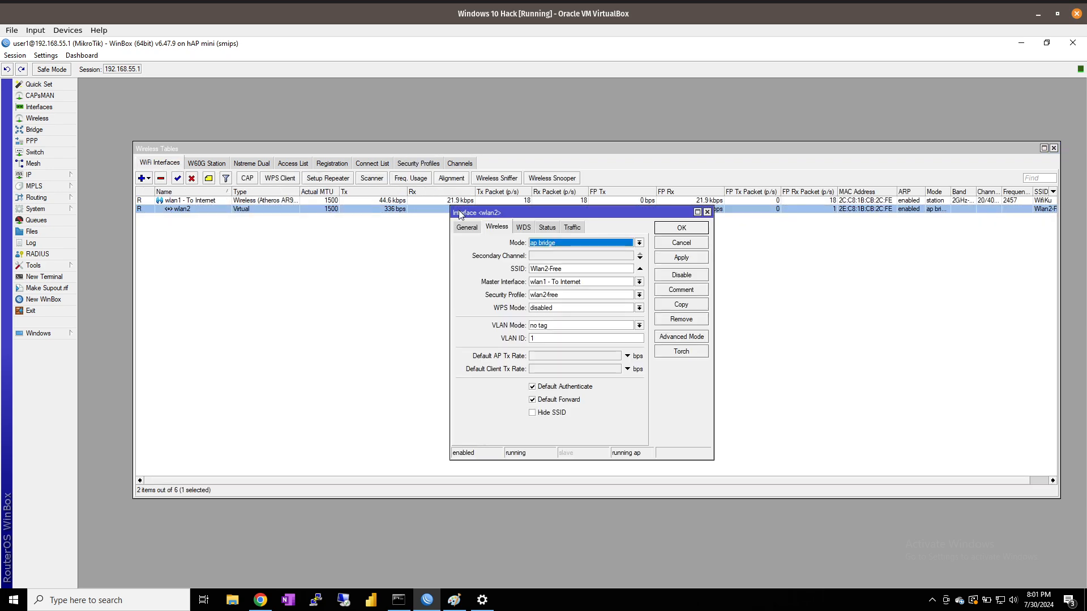
pyautogui.click(579, 269)
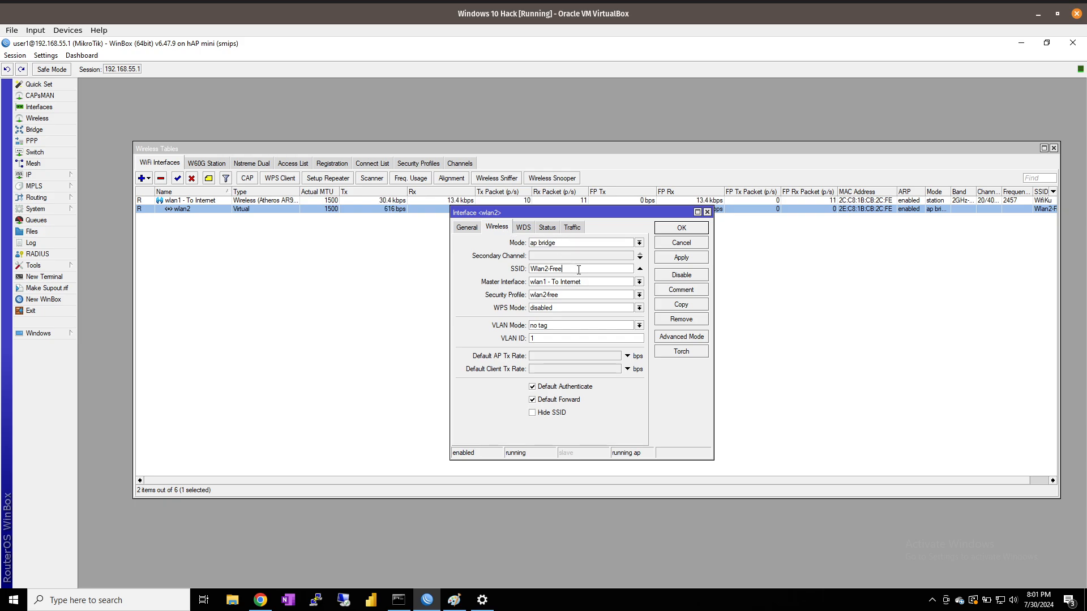
pyautogui.moveTo(578, 270); pyautogui.dragTo(510, 270)
pyautogui.click(707, 212)
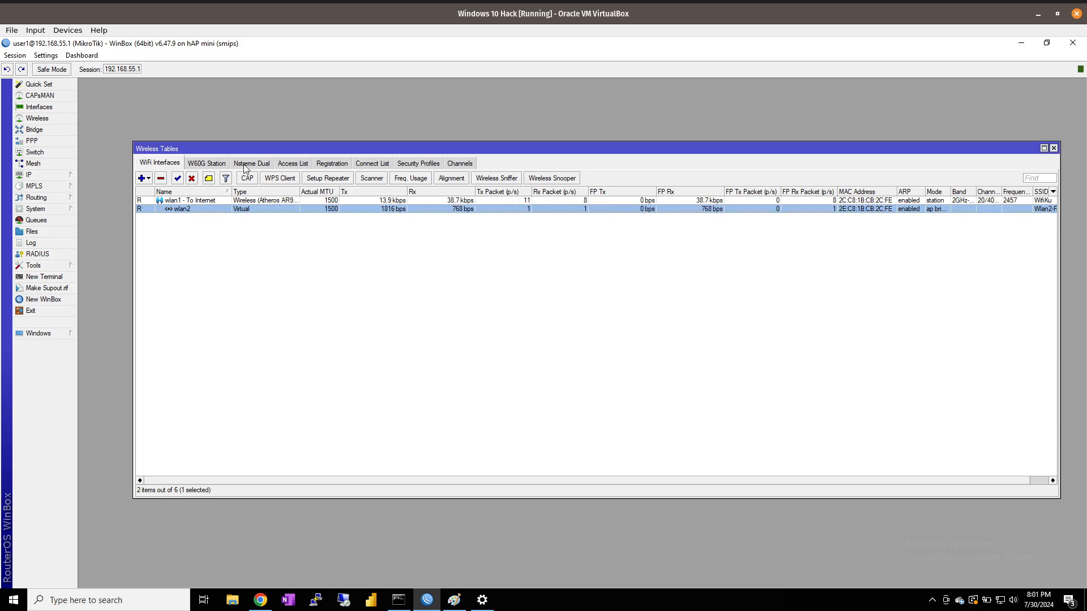
# - Review the IP address assigned to wlan2 in the router's address list, then close the list
pyautogui.click(62, 176)
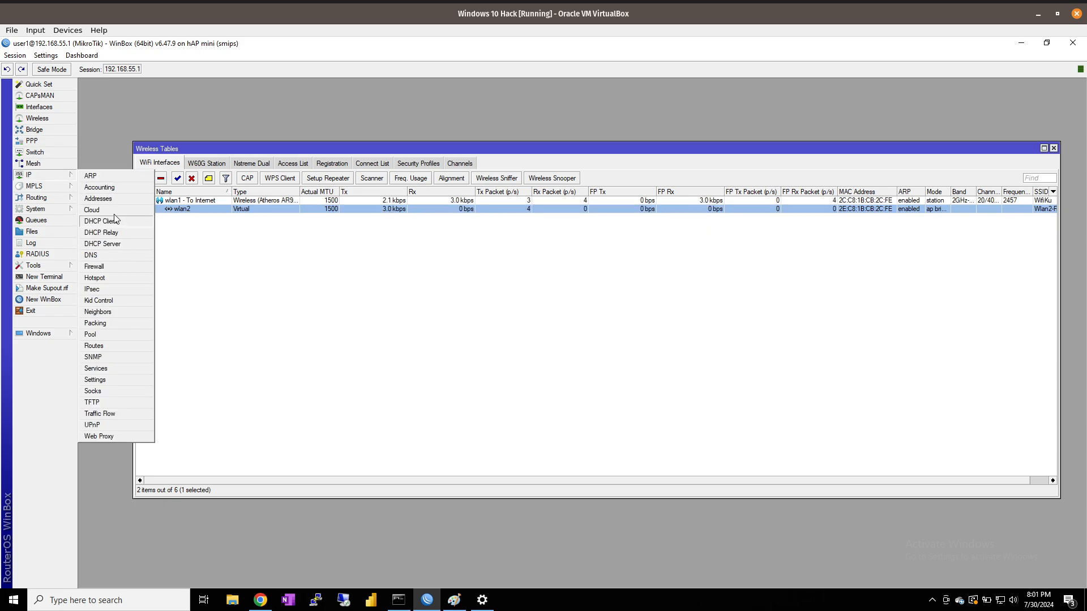
pyautogui.click(98, 198)
pyautogui.click(571, 295)
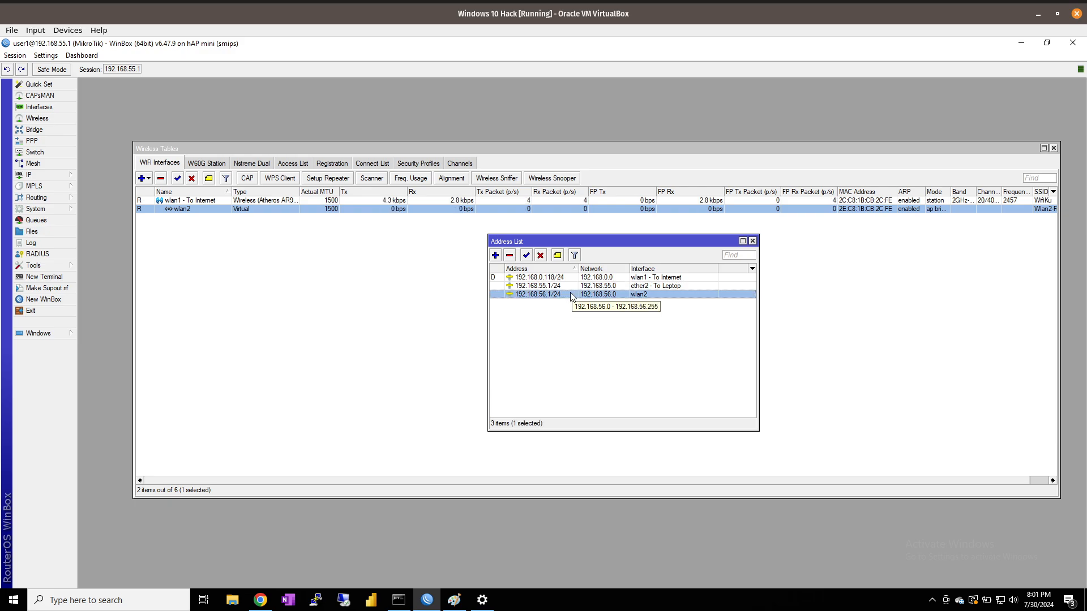
pyautogui.click(591, 334)
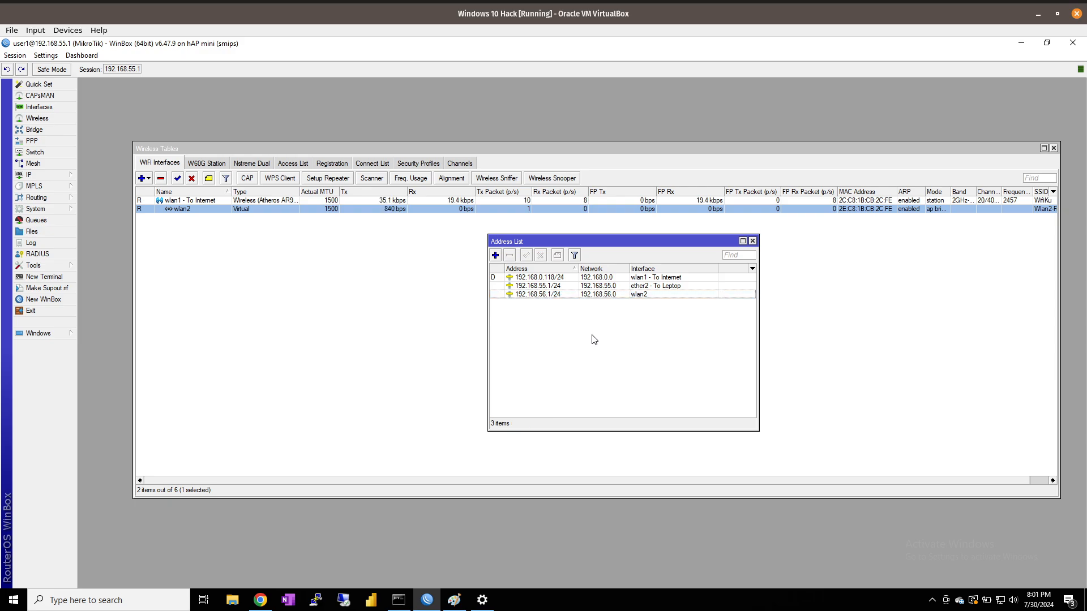
pyautogui.click(601, 294)
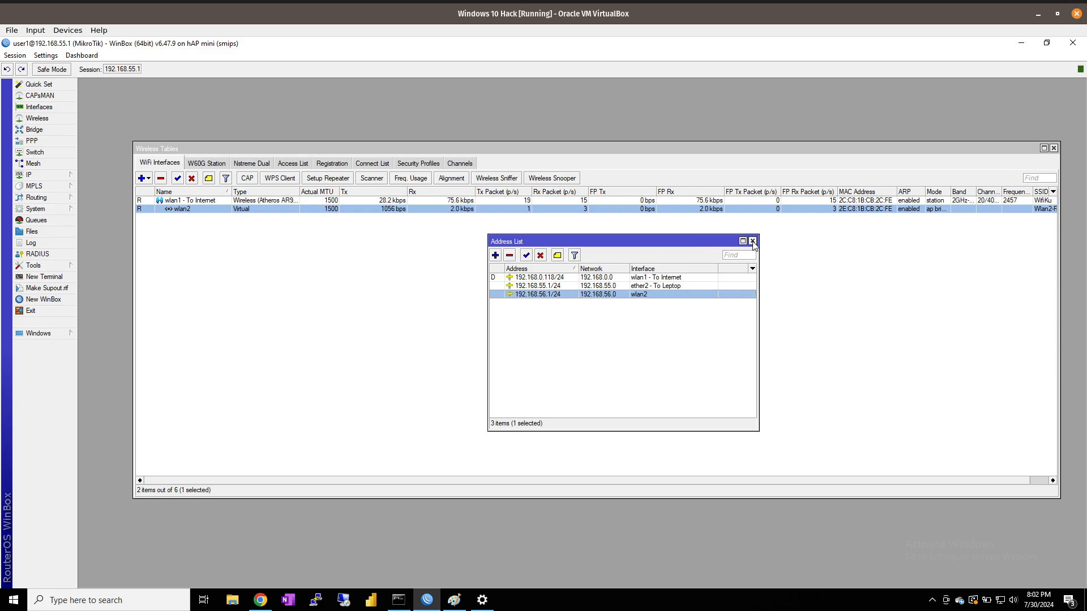
pyautogui.click(752, 241)
# - Review the router's DHCP server entries, including the one serving the wlan2 interface
pyautogui.click(60, 173)
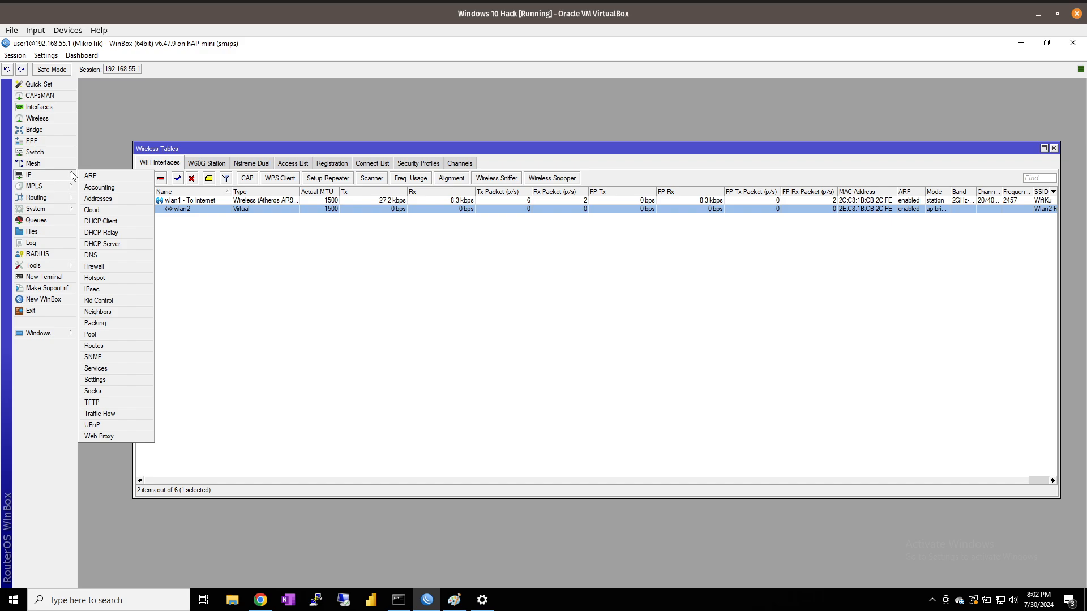
pyautogui.click(151, 244)
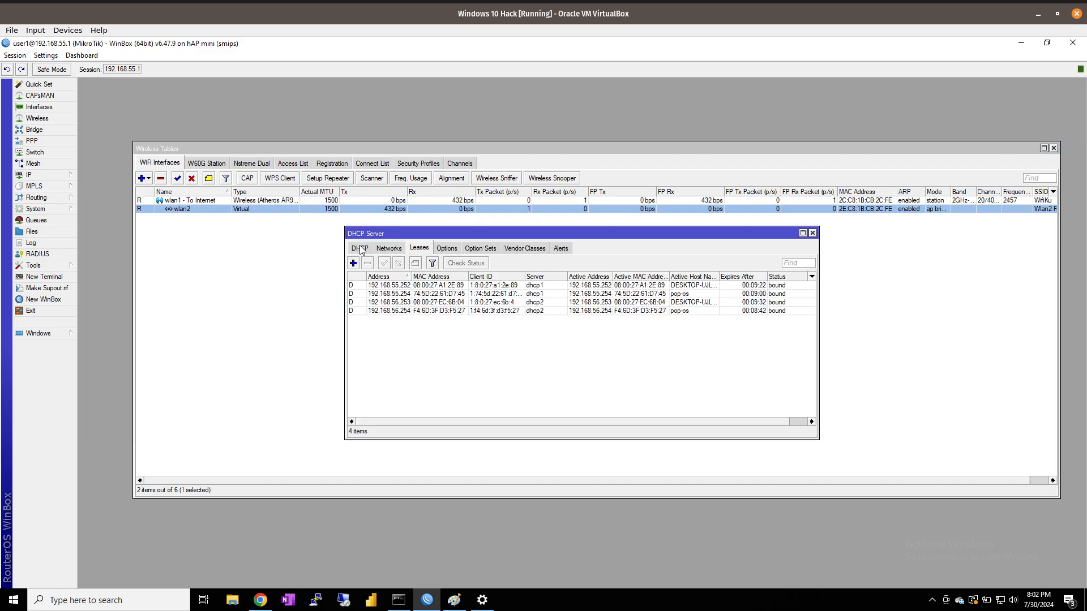
pyautogui.click(360, 248)
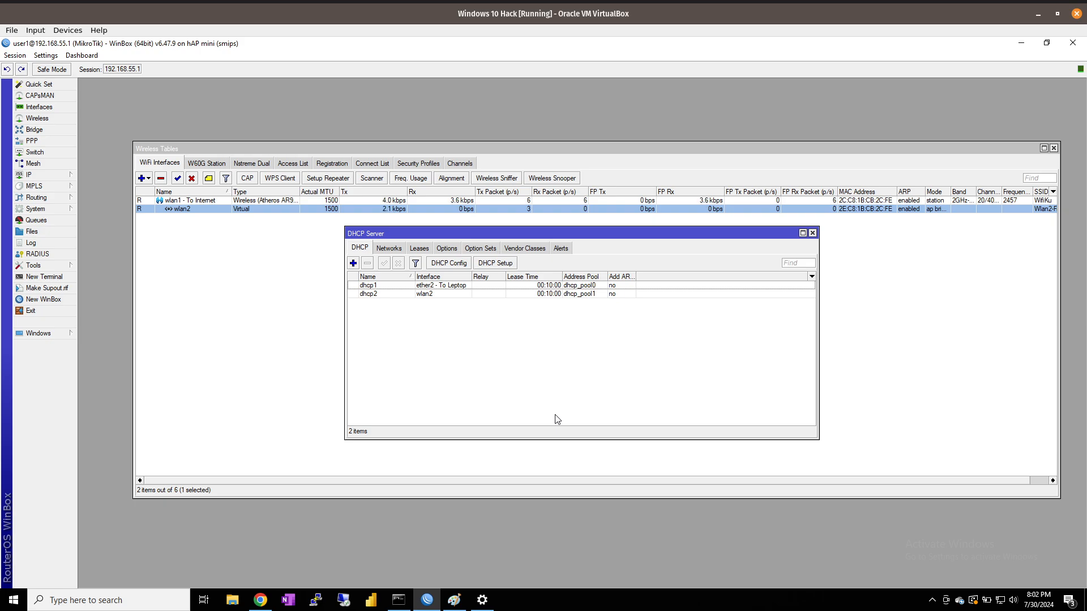
# - Return to the wireless tables and select the virtual wlan2 interface for a final look
pyautogui.click(223, 332)
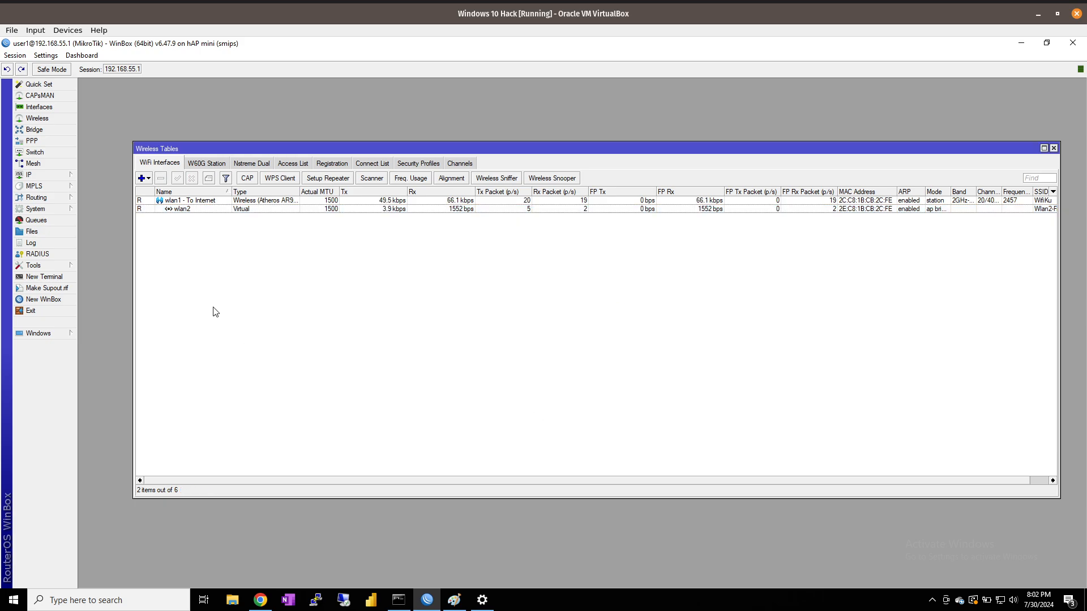
pyautogui.click(198, 209)
pyautogui.click(258, 283)
pyautogui.click(199, 209)
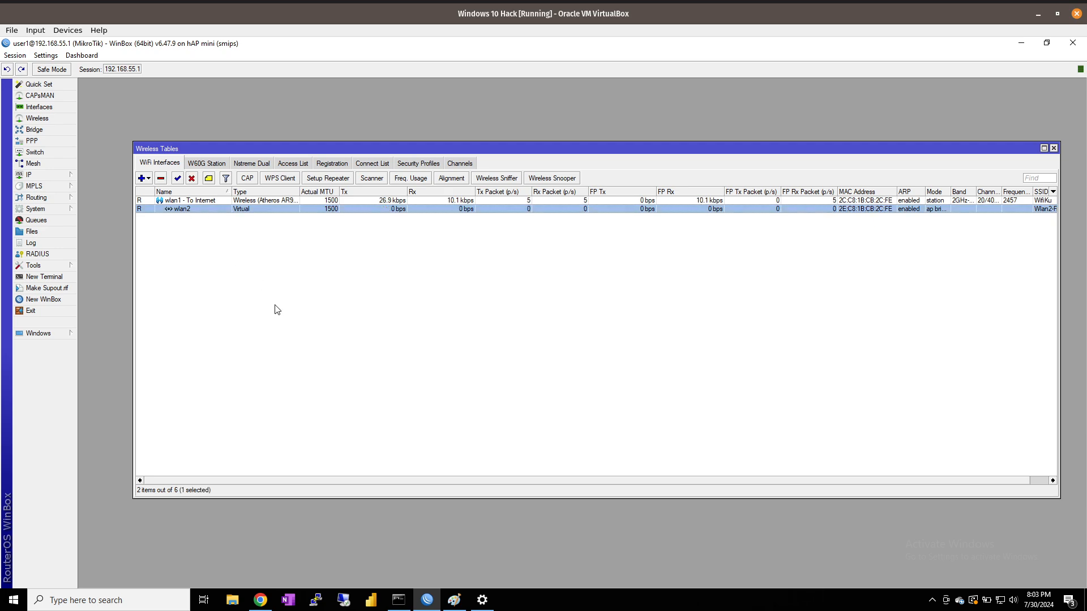